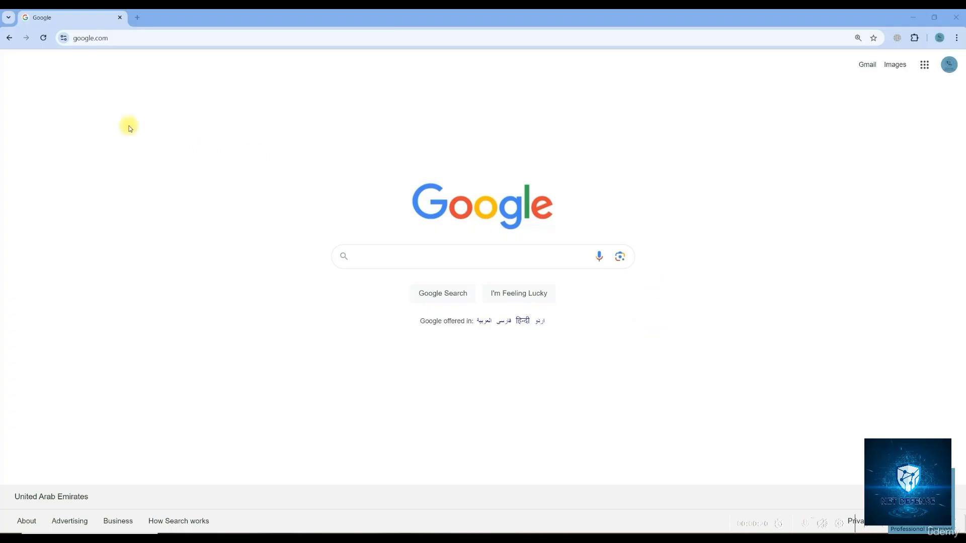
# Go to the EVE-NG download page and start the Community Edition 6.2.0-4 full ISO direct download
pyautogui.click(119, 40)
pyautogui.write('eve')
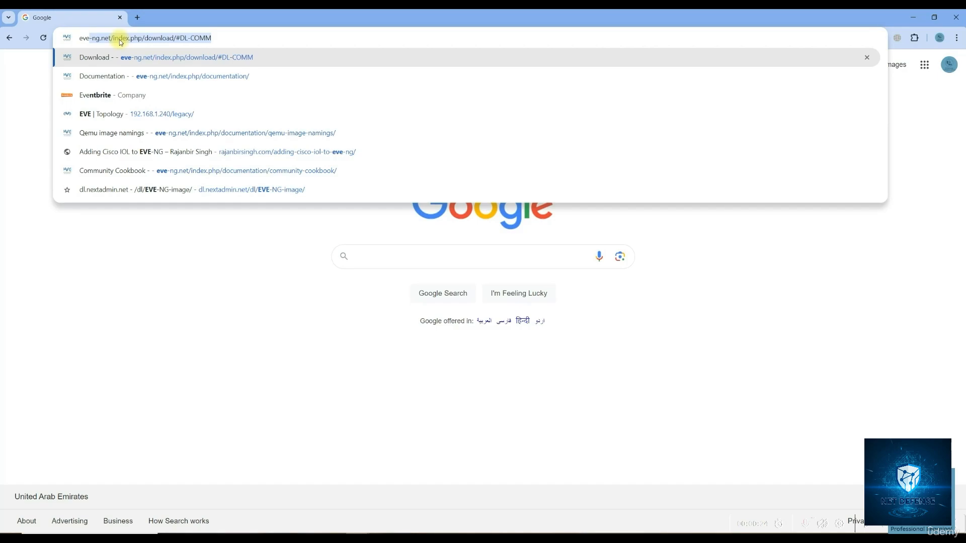
pyautogui.press('Return')
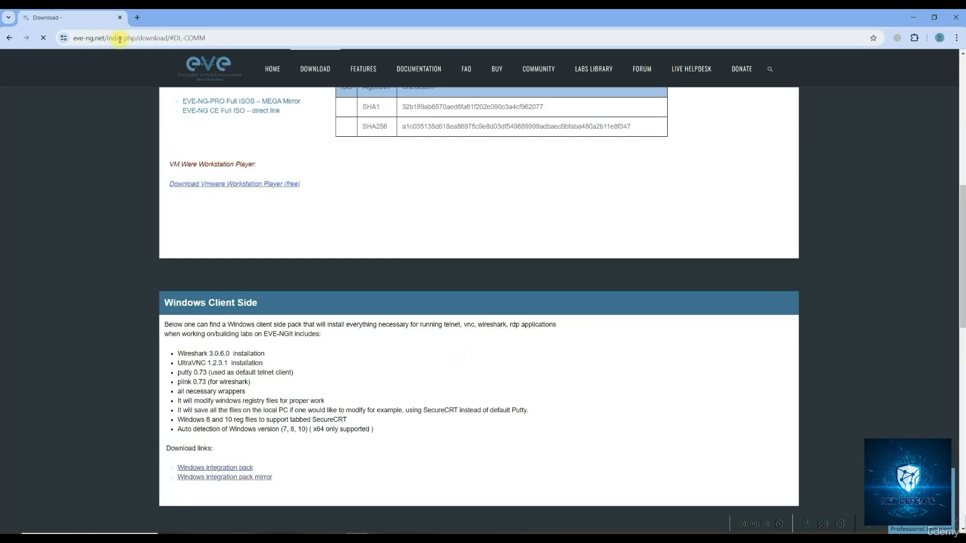
pyautogui.scroll(6, 448, 225)
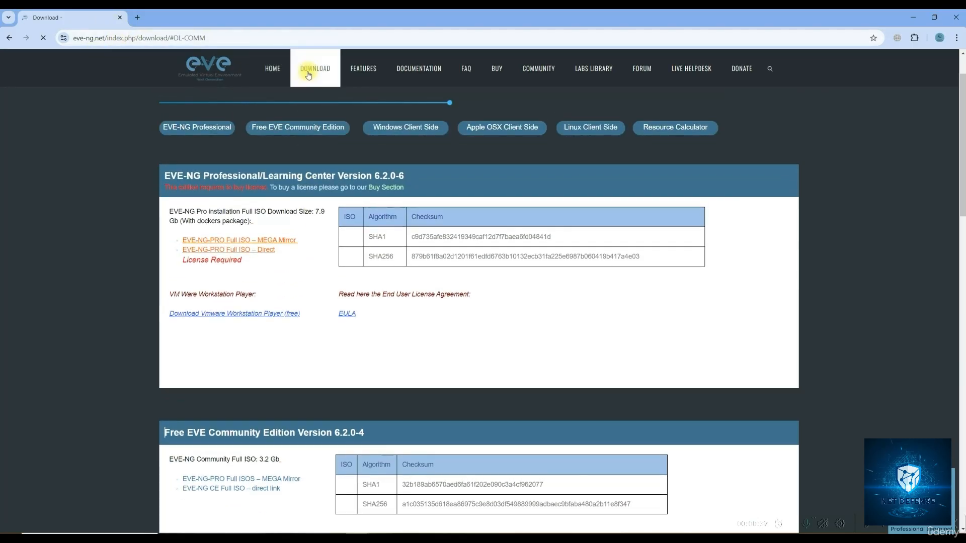
pyautogui.click(309, 74)
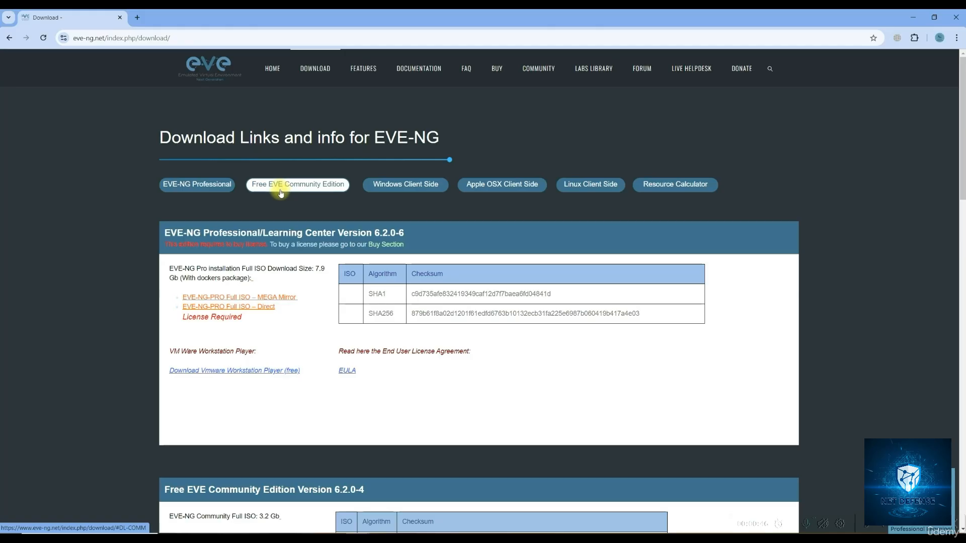
pyautogui.scroll(-5, 210, 397)
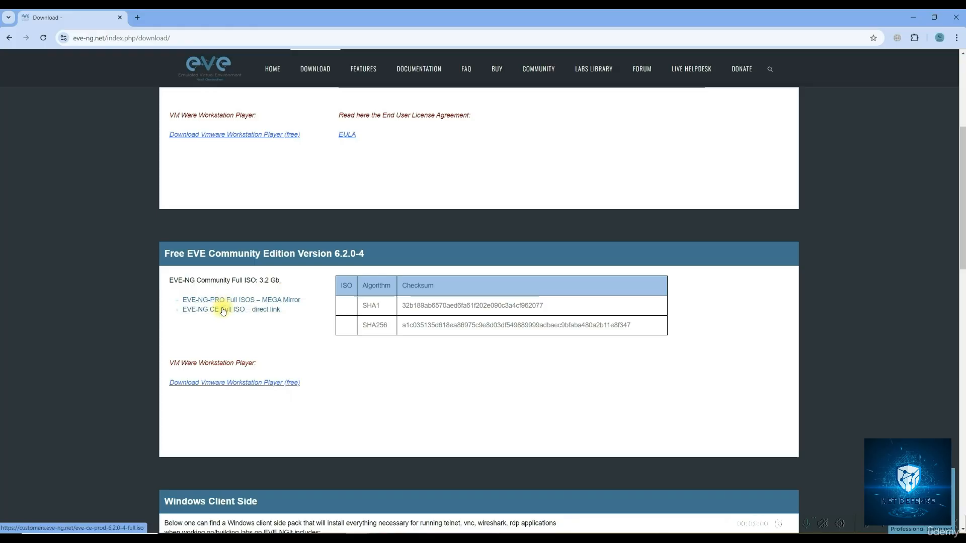
pyautogui.click(223, 310)
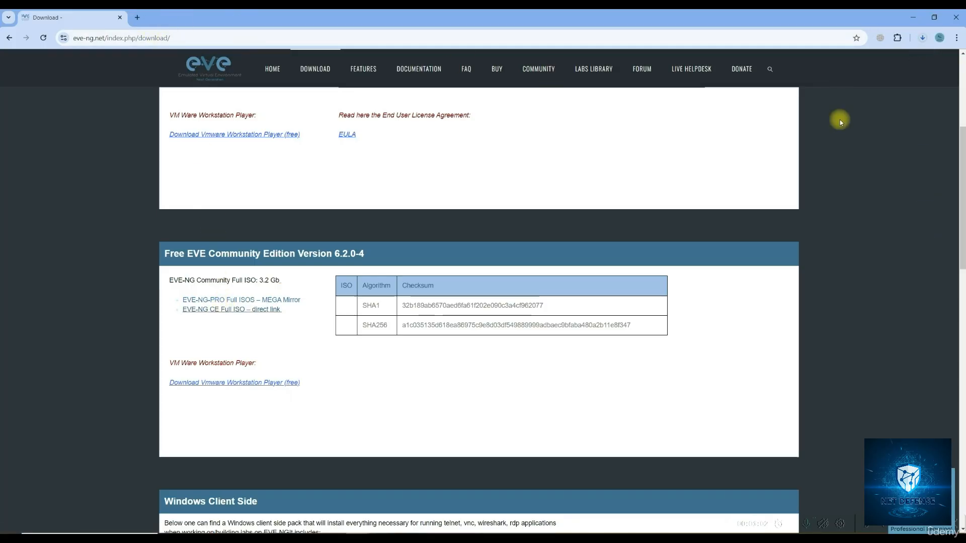
# Cancel eve-ce-prod-6.2.0-4-full.iso in Chrome's download history, close that history, and start a blank tab
pyautogui.click(923, 45)
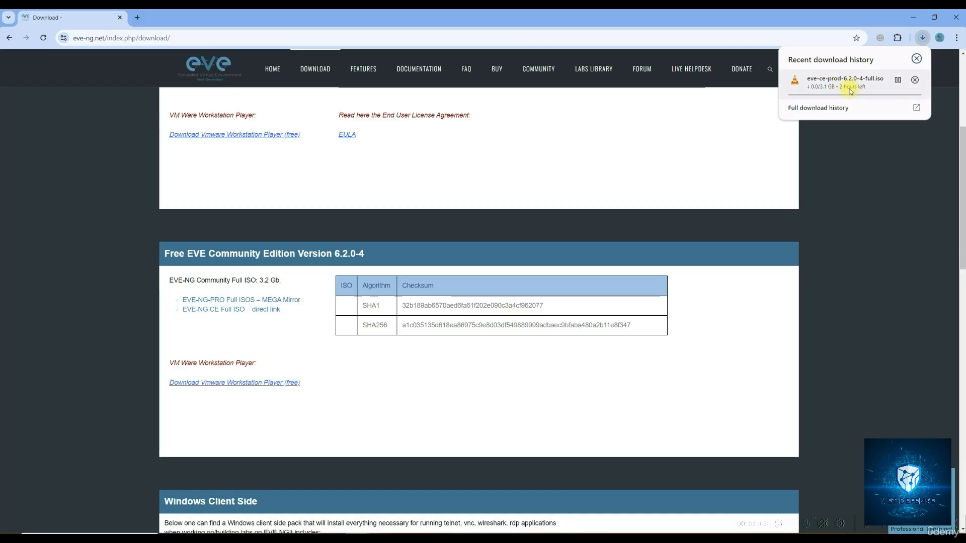
pyautogui.click(956, 38)
pyautogui.click(877, 152)
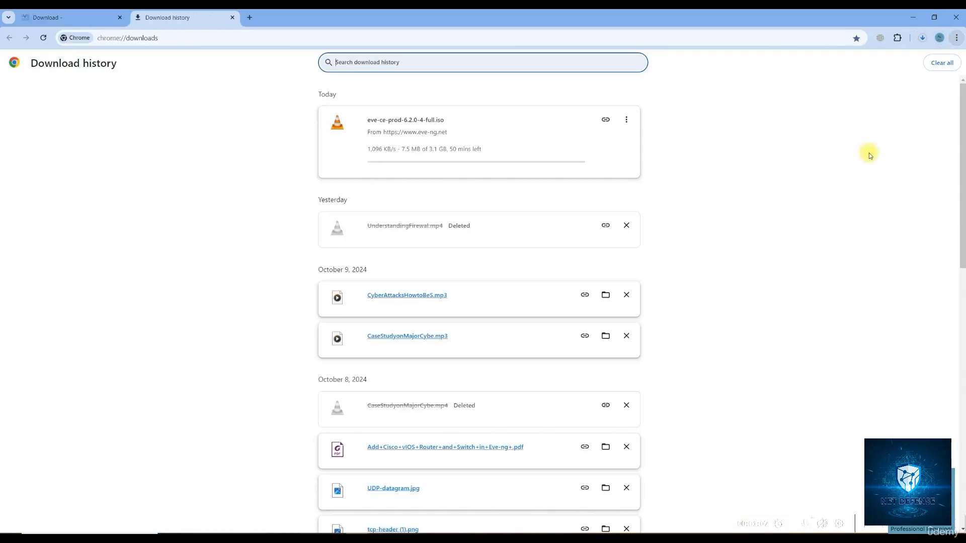
pyautogui.click(626, 119)
pyautogui.click(599, 143)
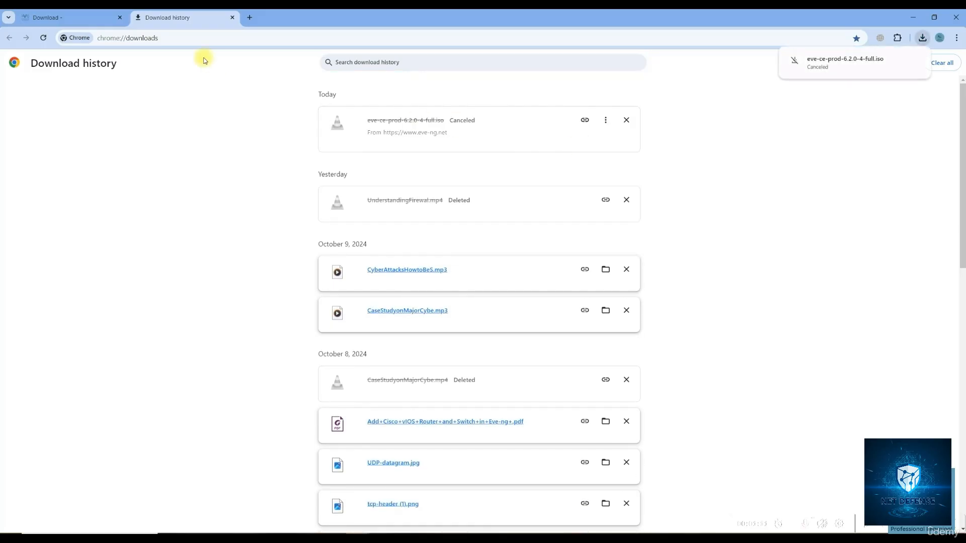
pyautogui.click(233, 18)
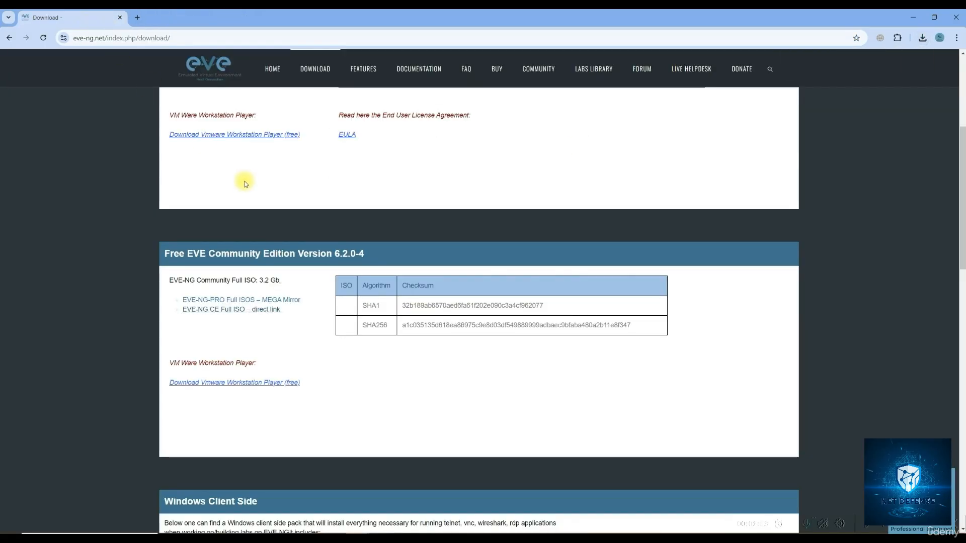
pyautogui.click(136, 17)
# Search 'oracle virtualbox' and download the VirtualBox 7.1.2 installer for Windows hosts from virtualbox.org
pyautogui.click(137, 37)
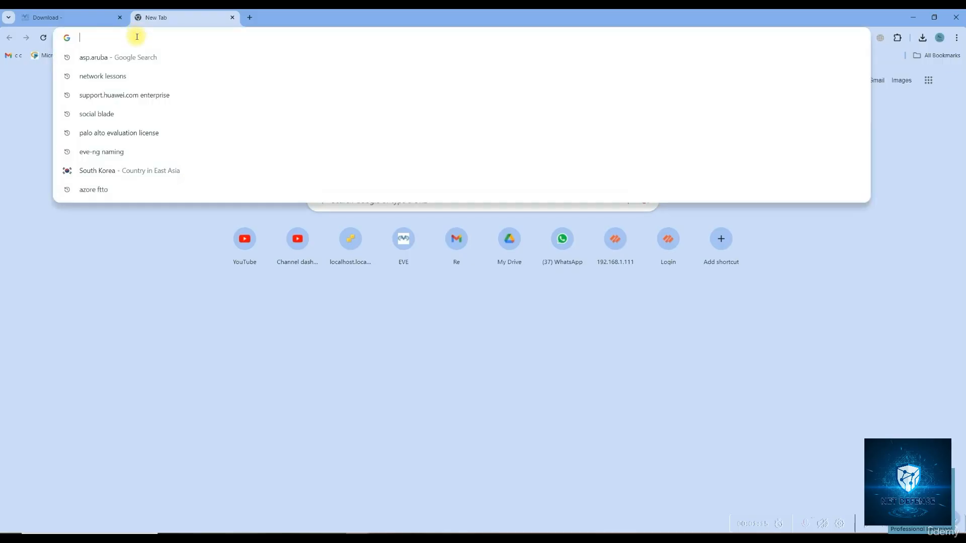
pyautogui.write('oracle')
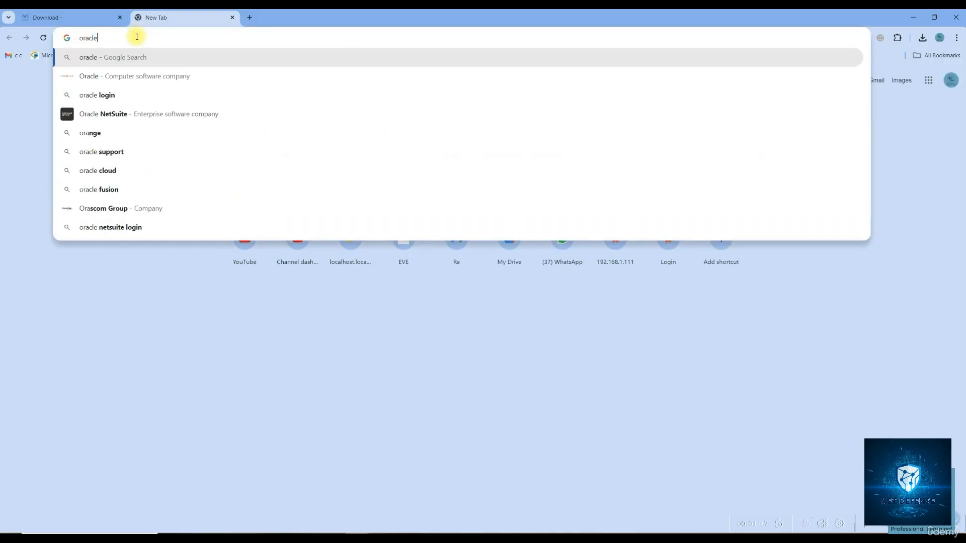
pyautogui.write(' virtu')
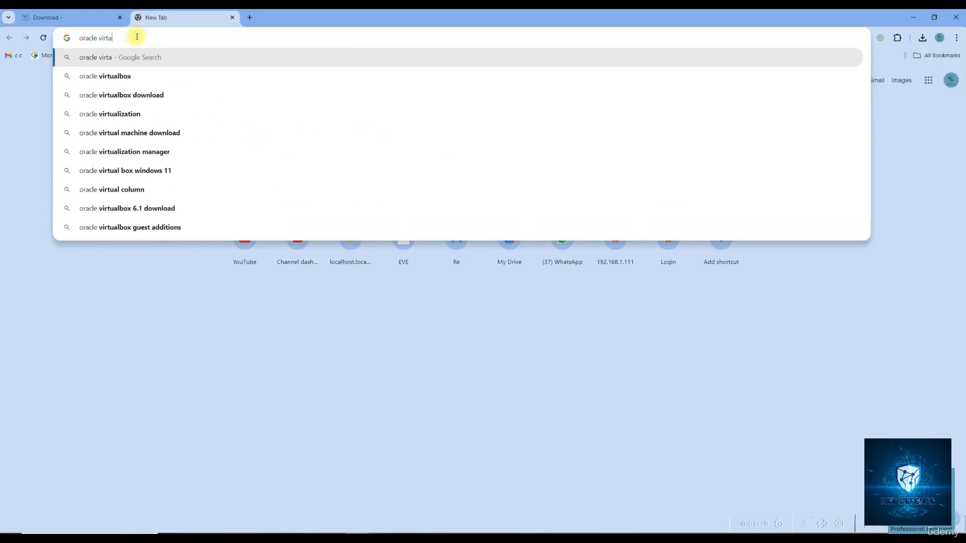
pyautogui.write('a')
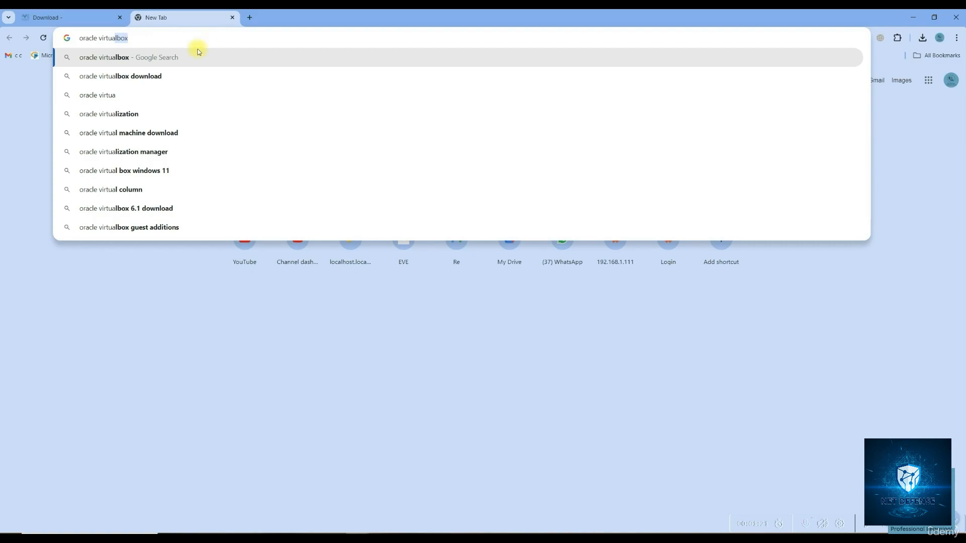
pyautogui.click(153, 76)
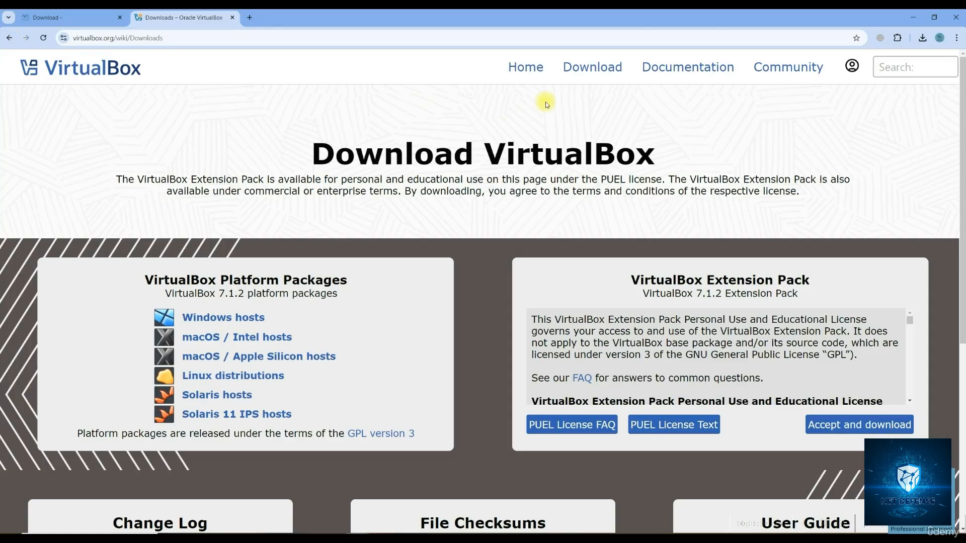
pyautogui.click(605, 75)
pyautogui.click(225, 324)
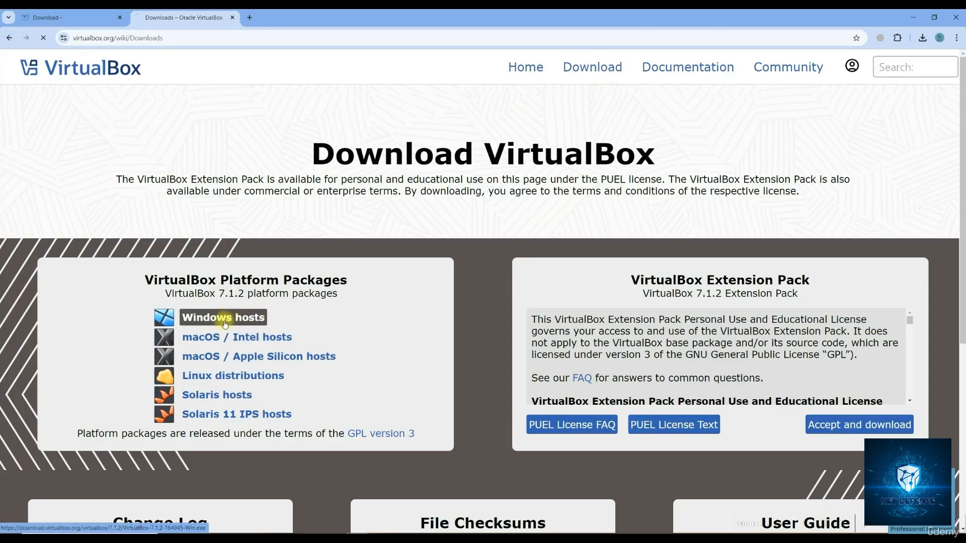
# Check the VirtualBox installer's download progress and go to Chrome's History submenu
pyautogui.click(922, 36)
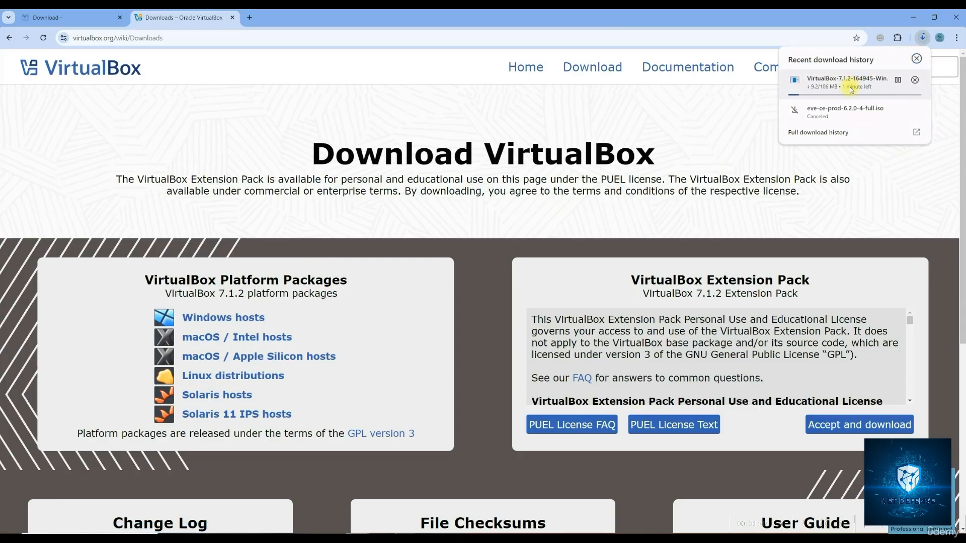
pyautogui.click(956, 38)
pyautogui.moveTo(891, 139)
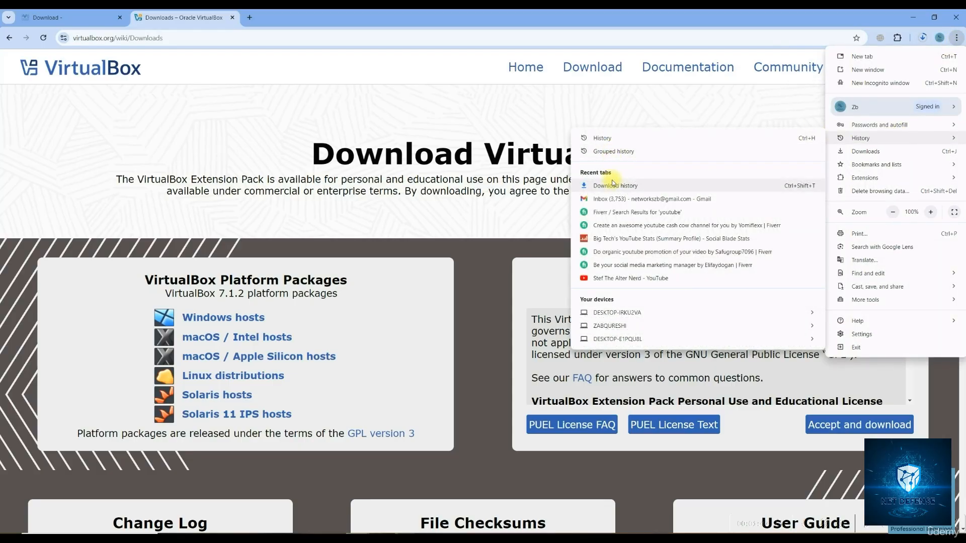
# Open Download history to see VirtualBox-7.1.2-164945-Win.exe at 54.1 MB of 106 MB
pyautogui.click(613, 184)
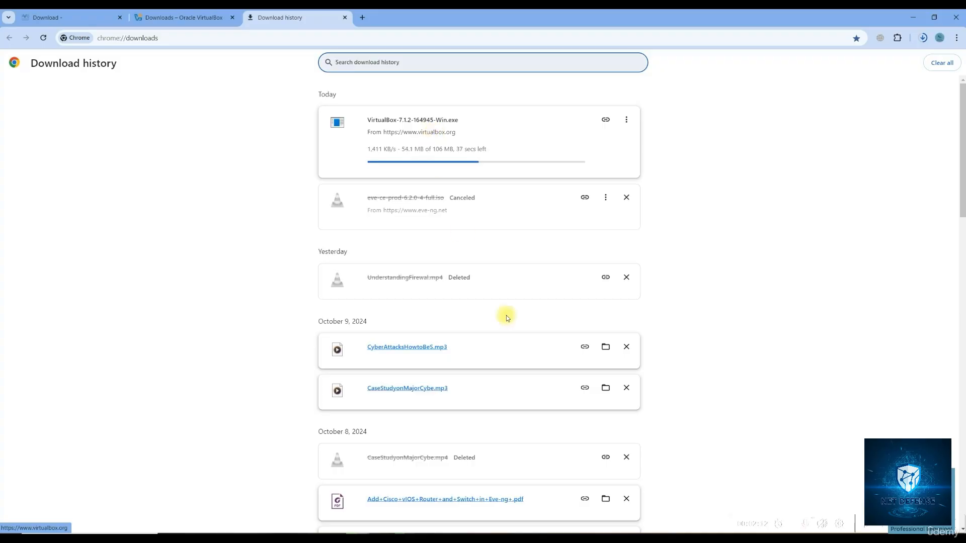
pyautogui.rightClick(577, 537)
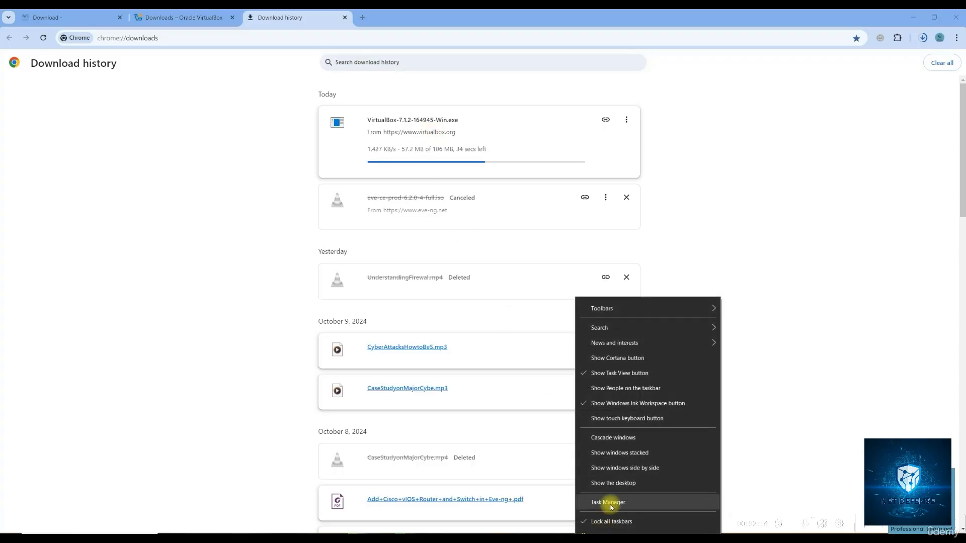
pyautogui.click(610, 503)
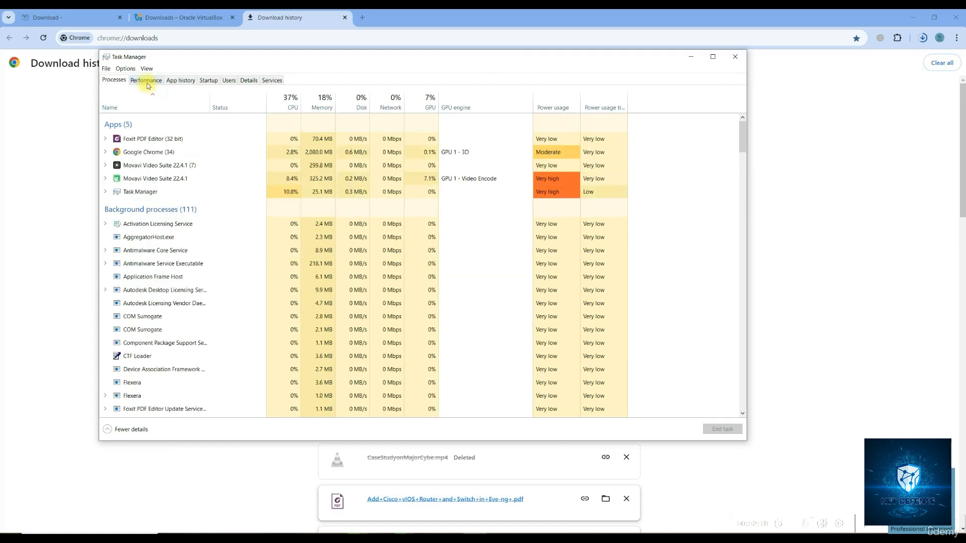
pyautogui.click(146, 81)
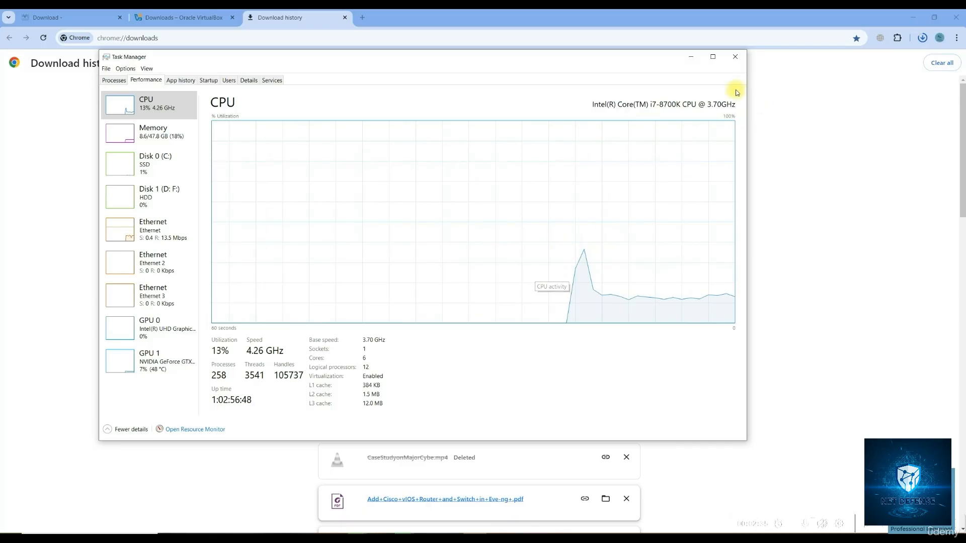
pyautogui.click(735, 57)
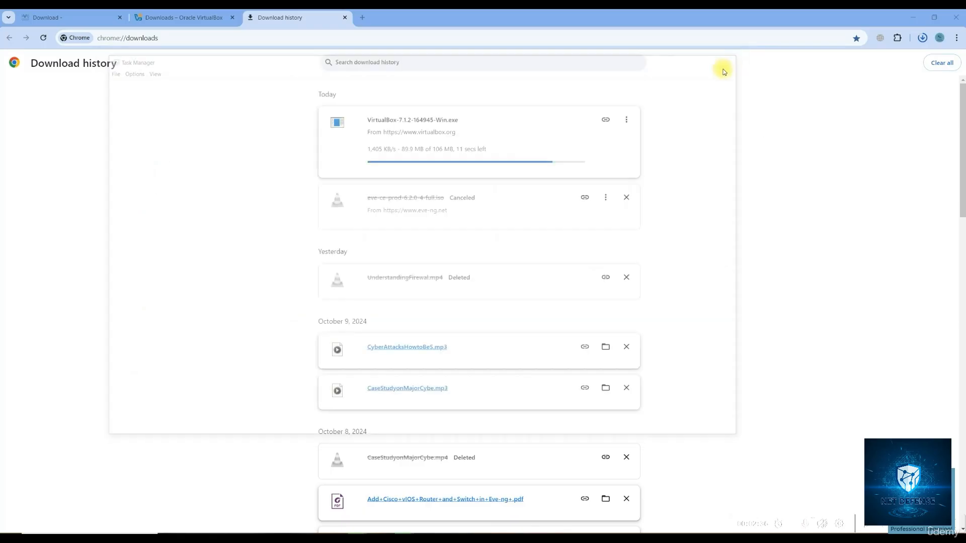
# On the EVE-NG download page, try the Windows Client Side integration pack link, then close the mega.nz page
pyautogui.click(44, 20)
pyautogui.scroll(5, 302, 163)
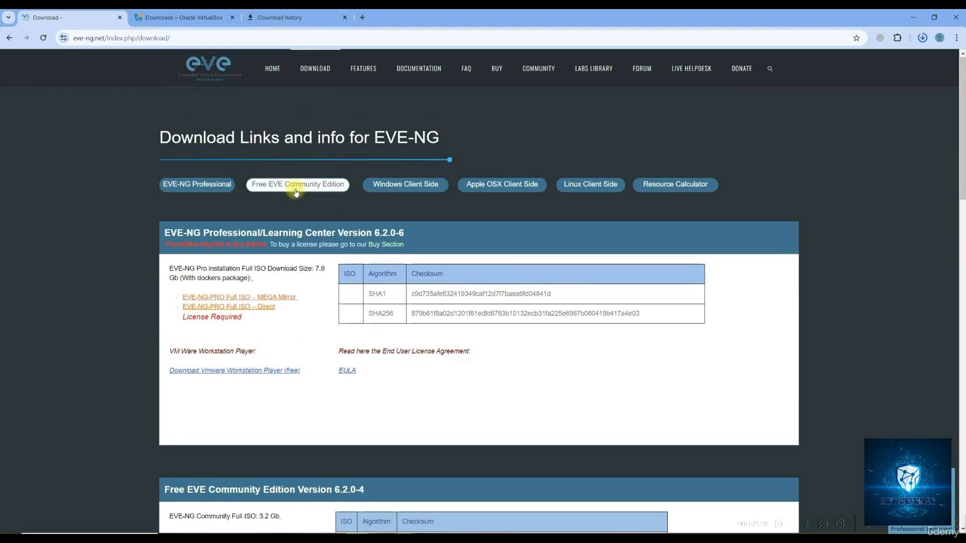
pyautogui.click(388, 183)
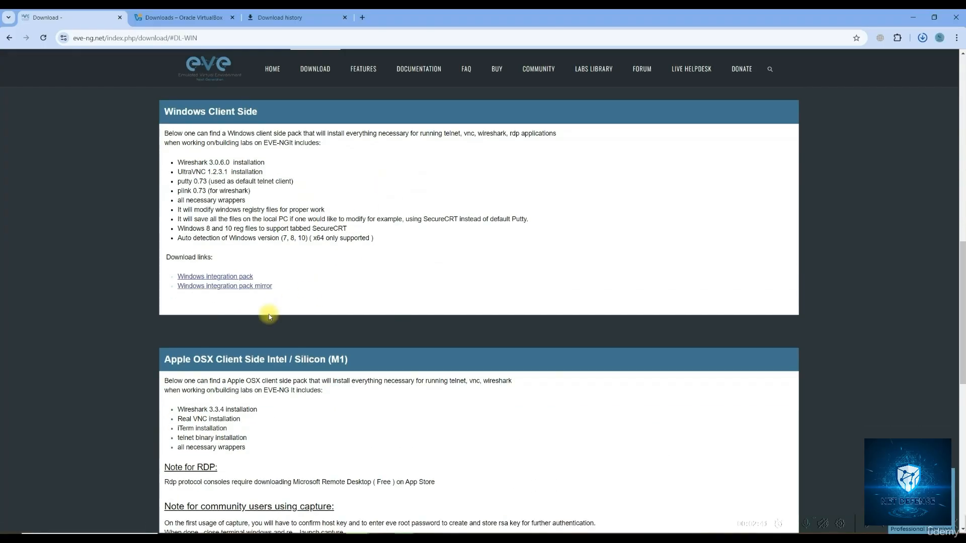
pyautogui.click(210, 277)
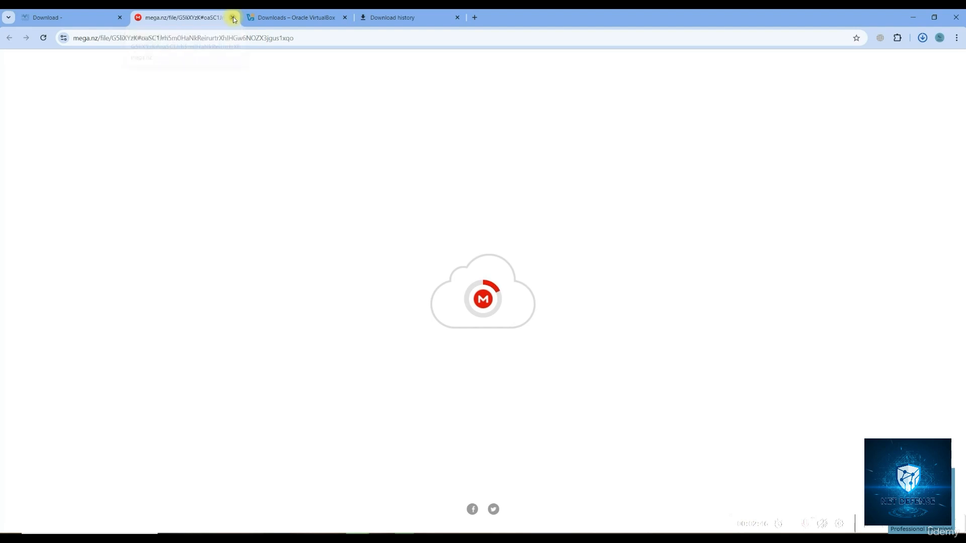
pyautogui.click(233, 18)
# Request EVE-NG-Win-Client-Pack-2.0.exe from the Google Drive mirror and return to the download history
pyautogui.click(232, 286)
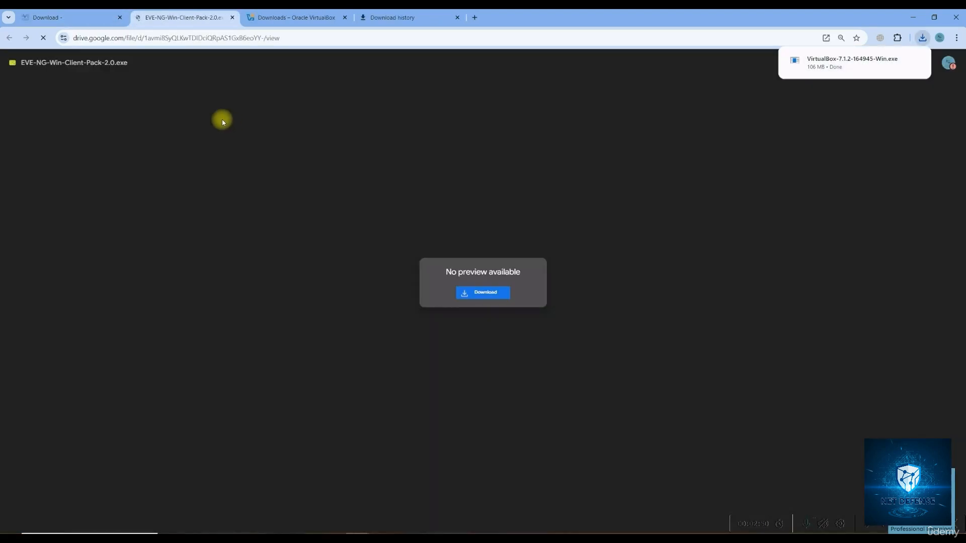
pyautogui.click(433, 266)
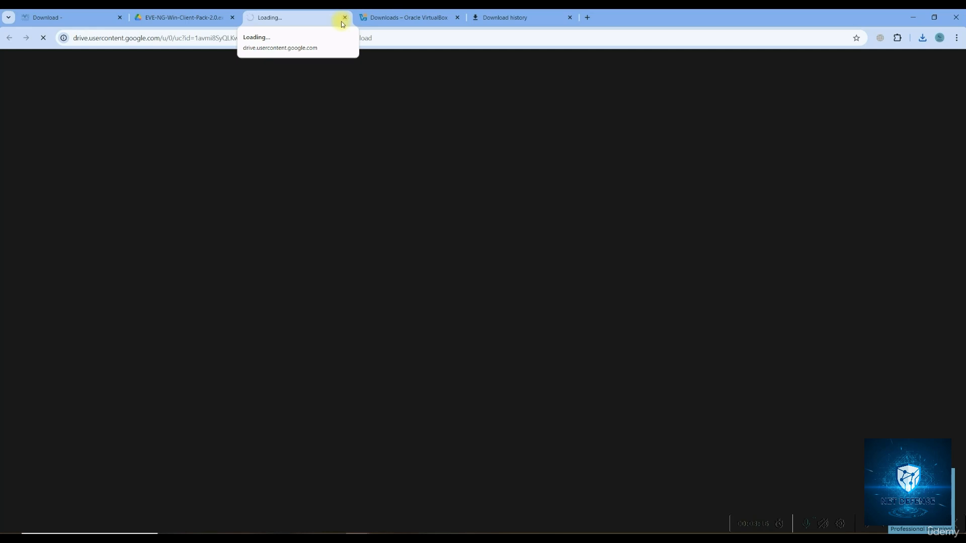
pyautogui.click(510, 22)
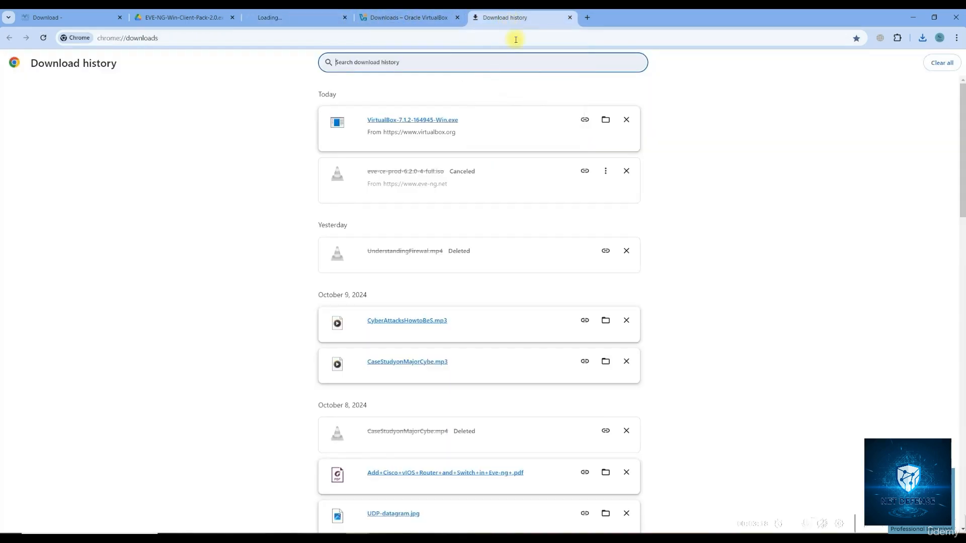
# Run the VirtualBox 7.1.2 installer, accept the licence, confirm the network and Python warnings, and install with defaults
pyautogui.click(397, 124)
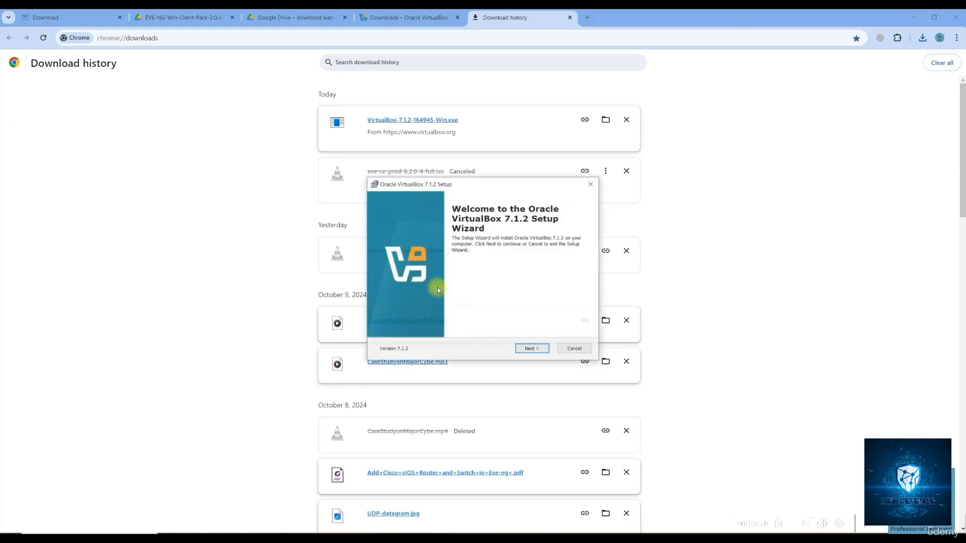
pyautogui.click(533, 351)
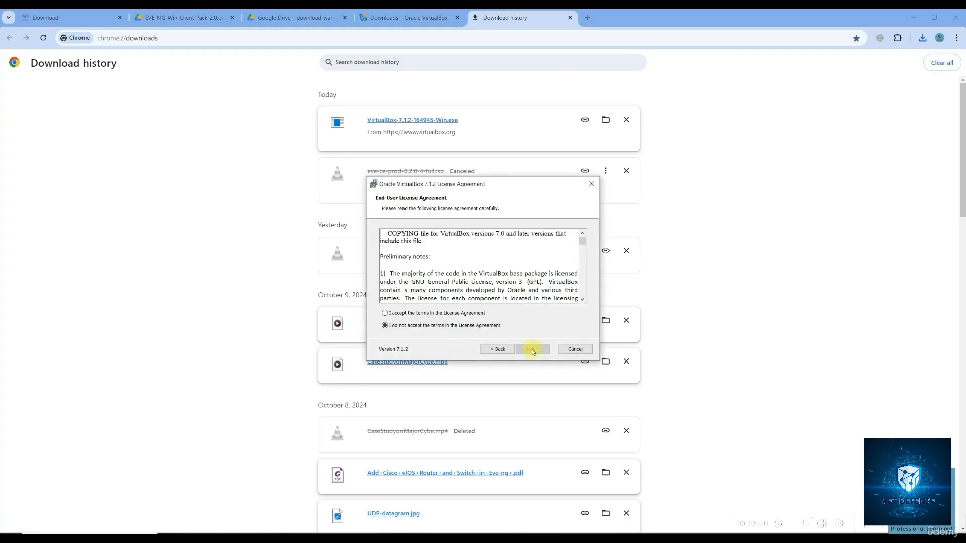
pyautogui.click(430, 313)
pyautogui.click(528, 349)
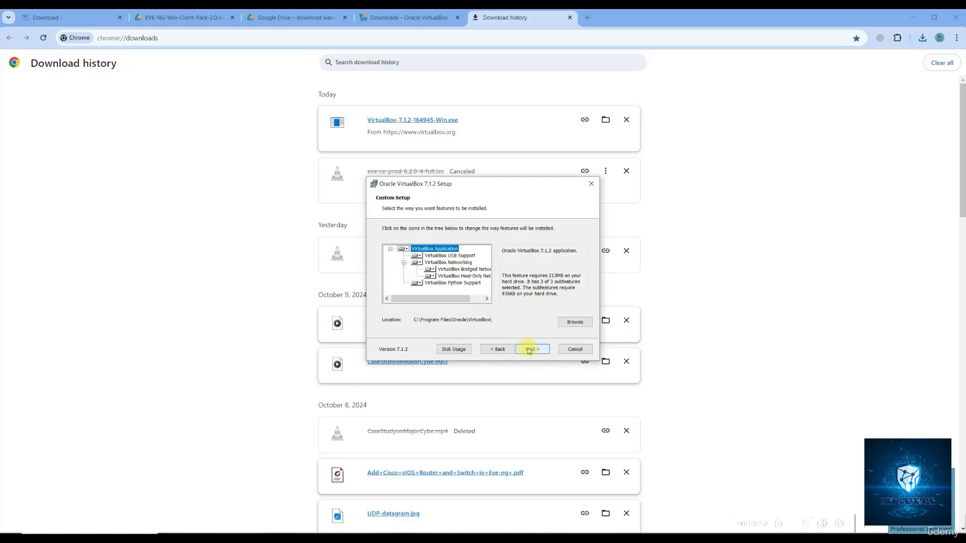
pyautogui.click(529, 349)
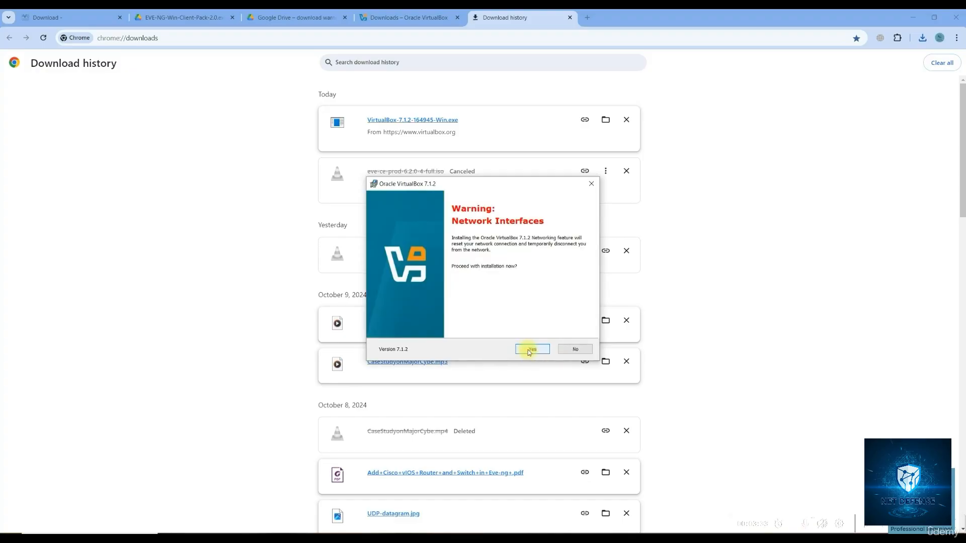
pyautogui.click(528, 350)
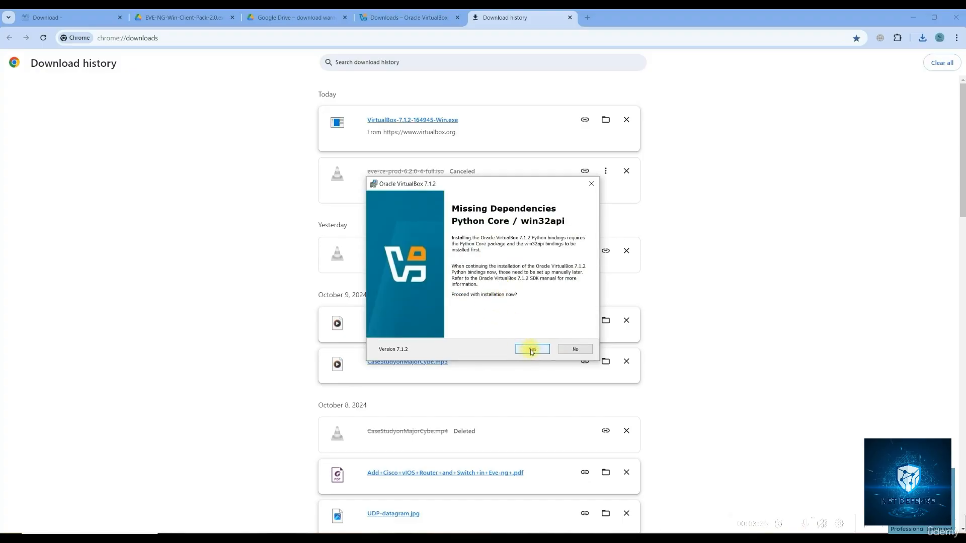
pyautogui.click(531, 350)
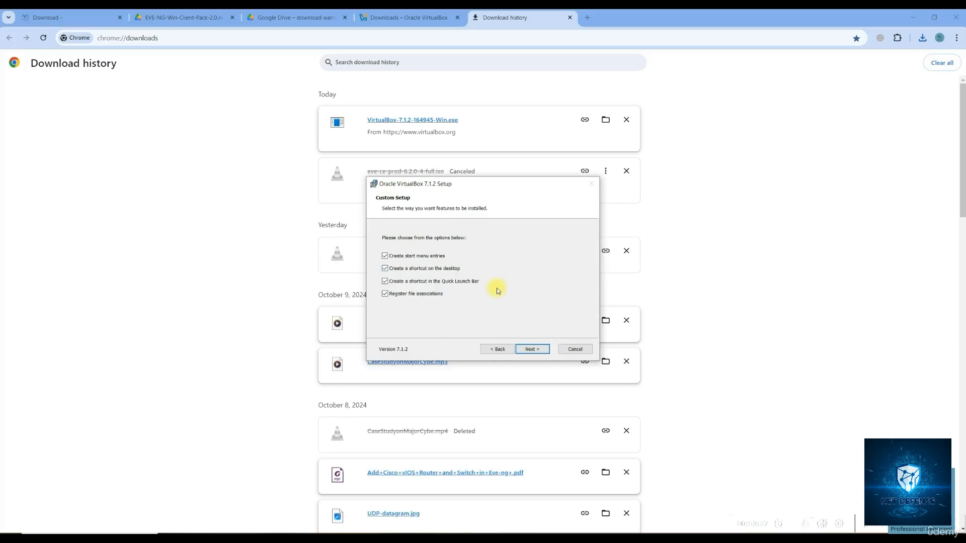
pyautogui.click(531, 349)
pyautogui.click(531, 349)
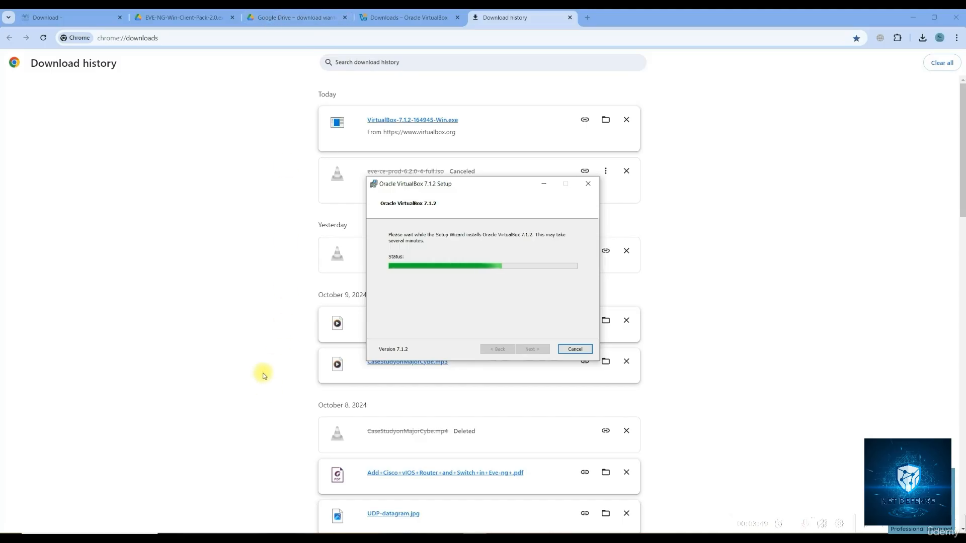
# Download EVE-NG-Win-Client-Pack-2.0.exe (61M) anyway past Google Drive's virus-scan warning, then bring up File Explorer
pyautogui.click(289, 17)
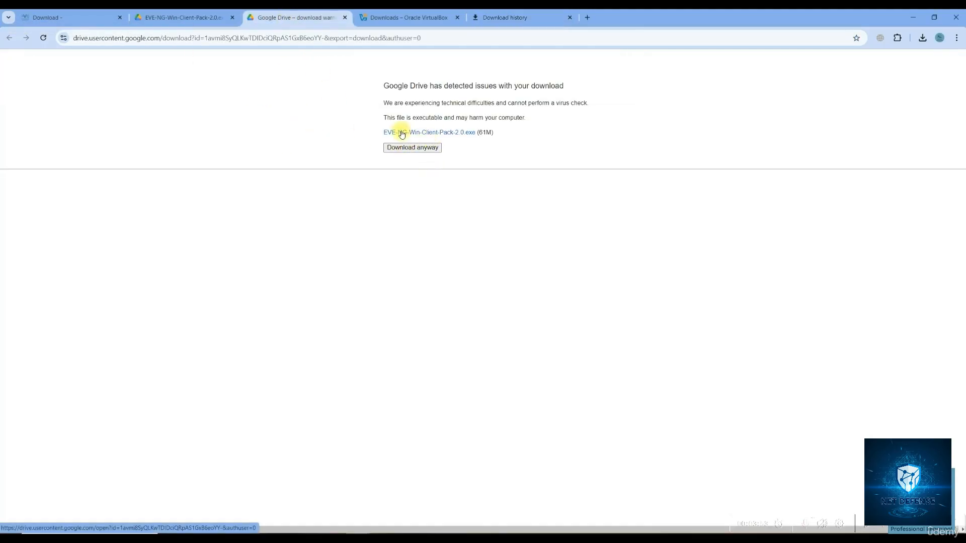
pyautogui.click(407, 149)
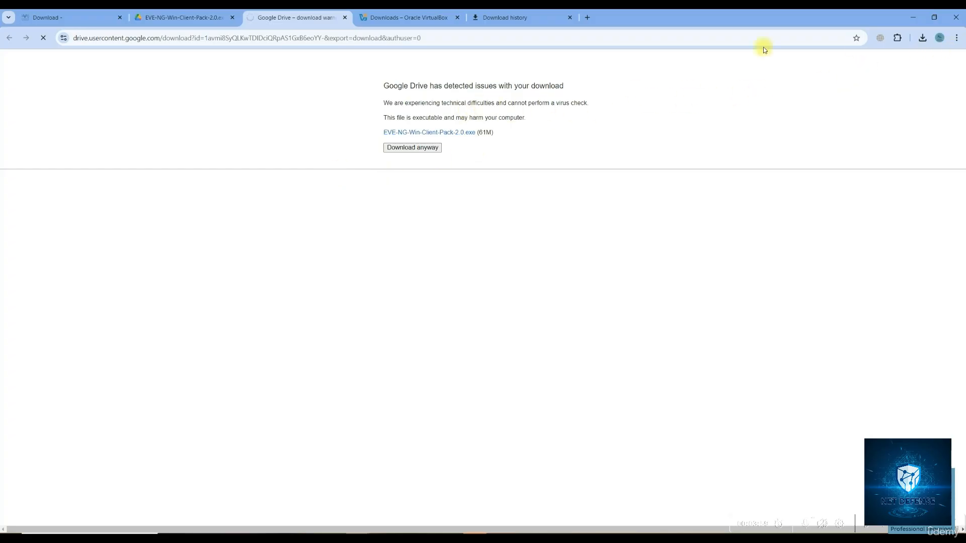
pyautogui.click(526, 18)
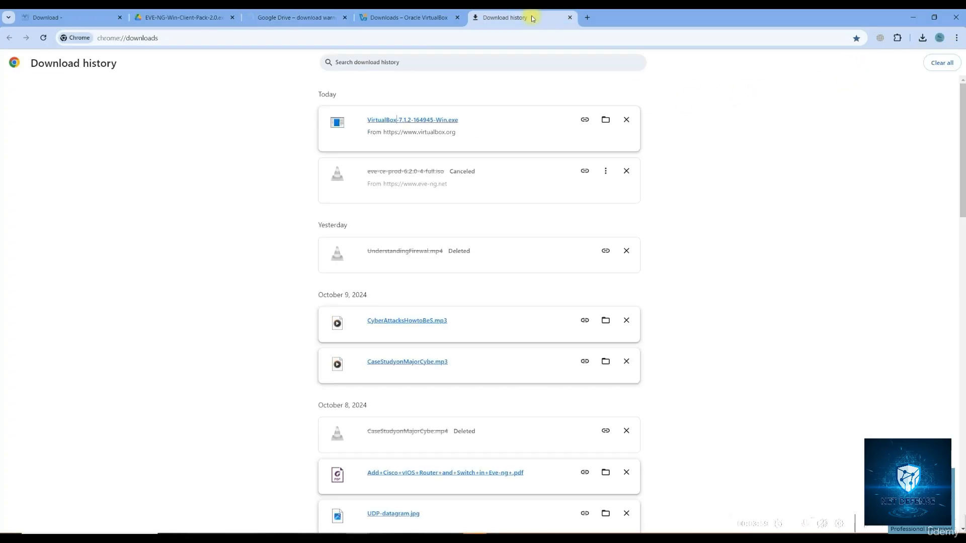
pyautogui.click(278, 20)
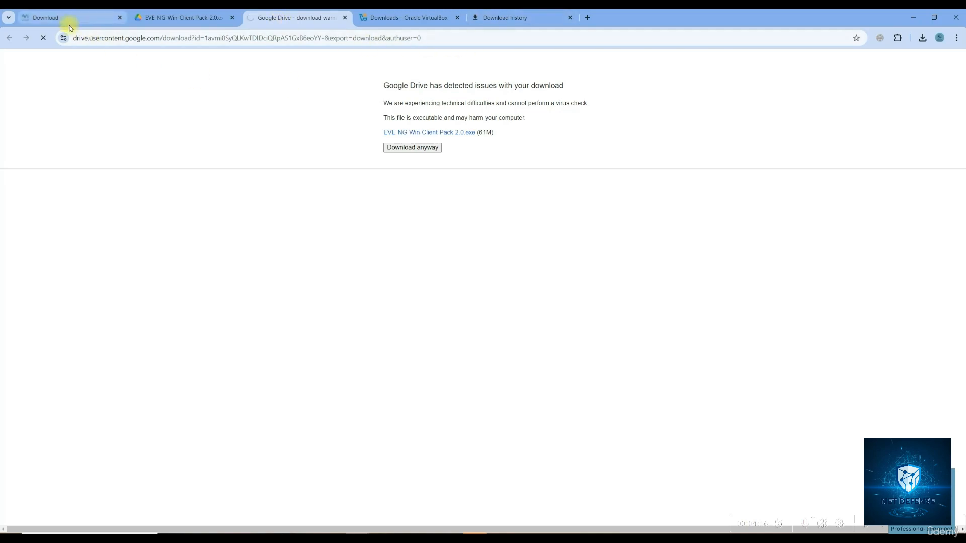
pyautogui.click(242, 537)
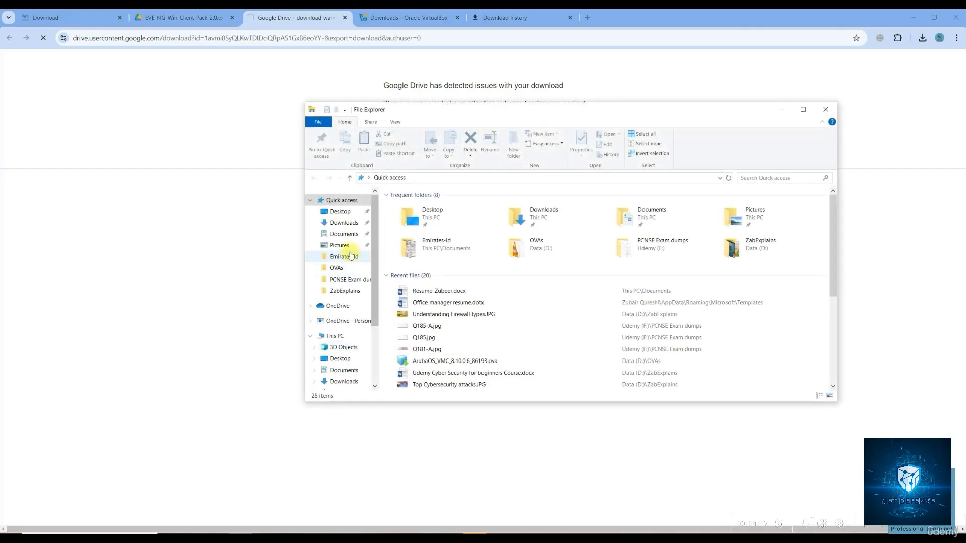
# Browse This PC > Data (D:) > OVAs > Eve-ng ISO, then return to Chrome's download history
pyautogui.click(334, 336)
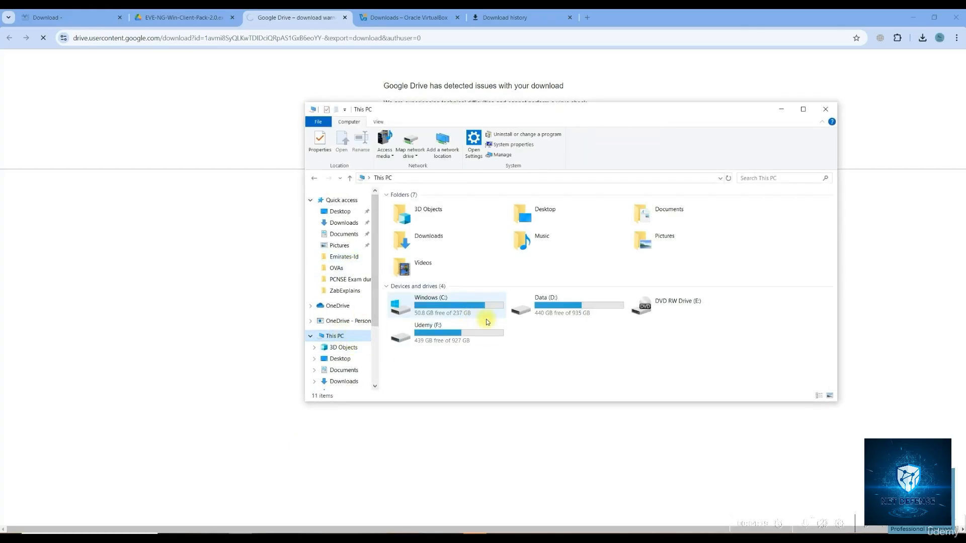
pyautogui.doubleClick(560, 303)
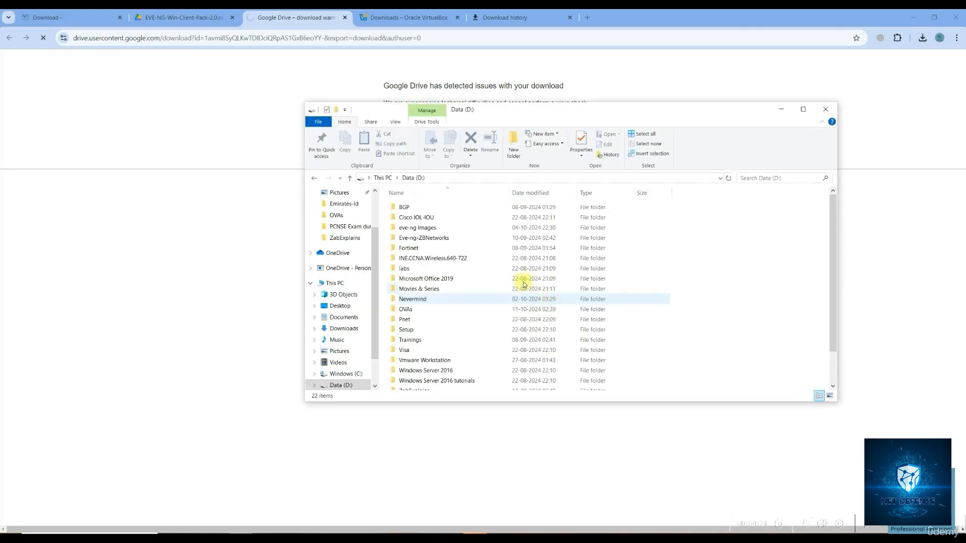
pyautogui.doubleClick(410, 312)
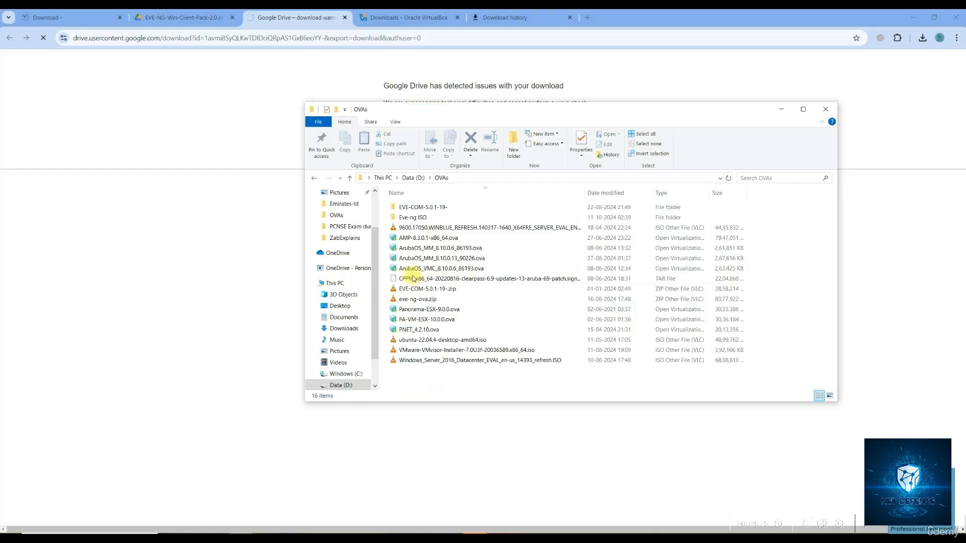
pyautogui.doubleClick(405, 218)
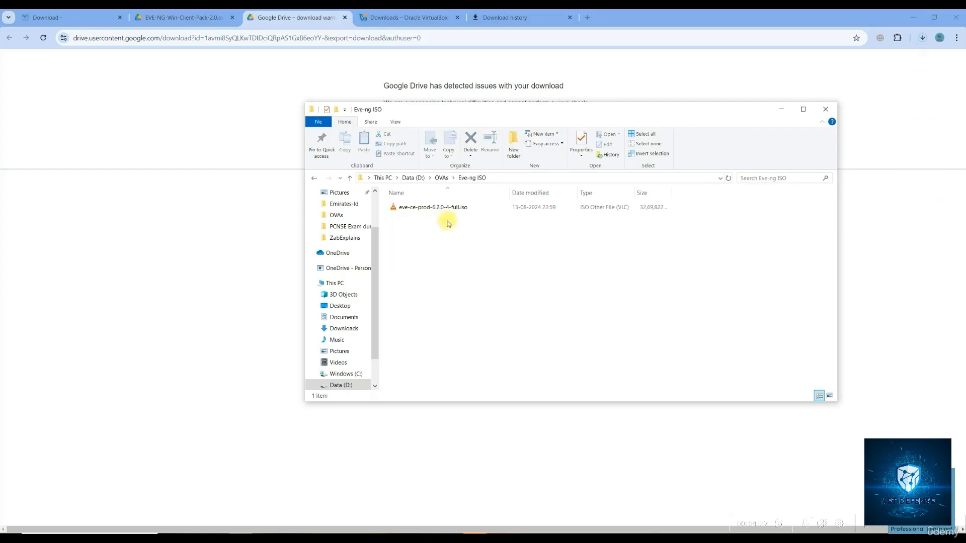
pyautogui.click(498, 17)
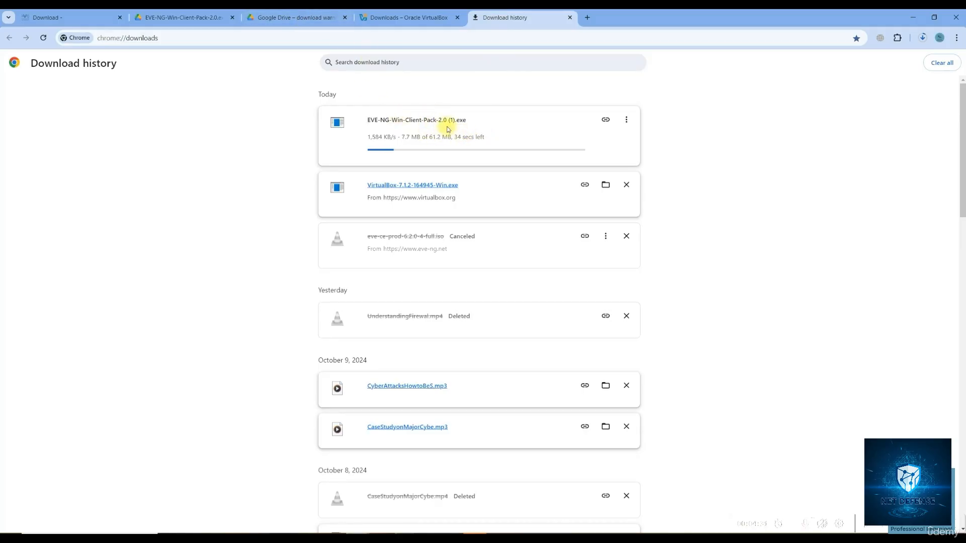
# Finish the VirtualBox 7.1.2 setup with 'Start Oracle VirtualBox after installation' left checked
pyautogui.moveTo(446, 123); pyautogui.dragTo(456, 122)
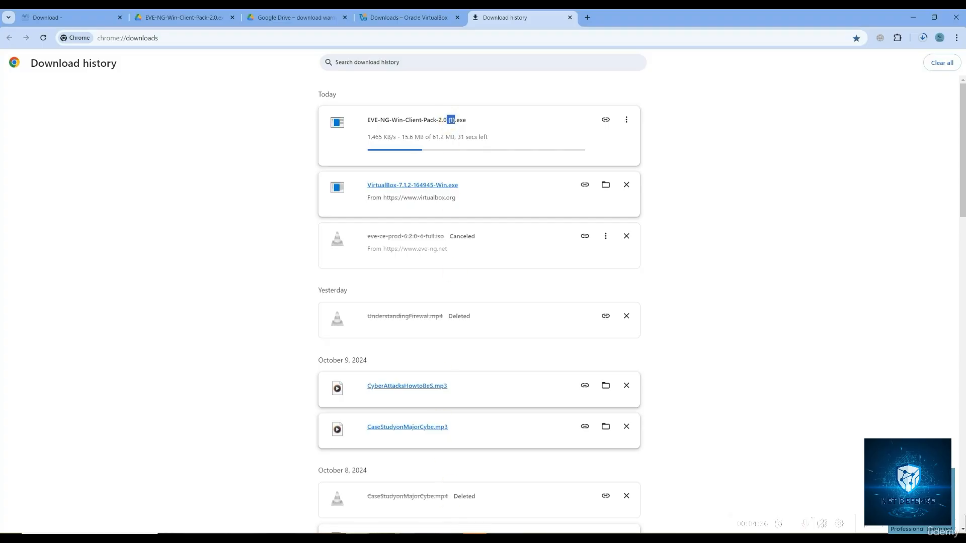
pyautogui.click(474, 537)
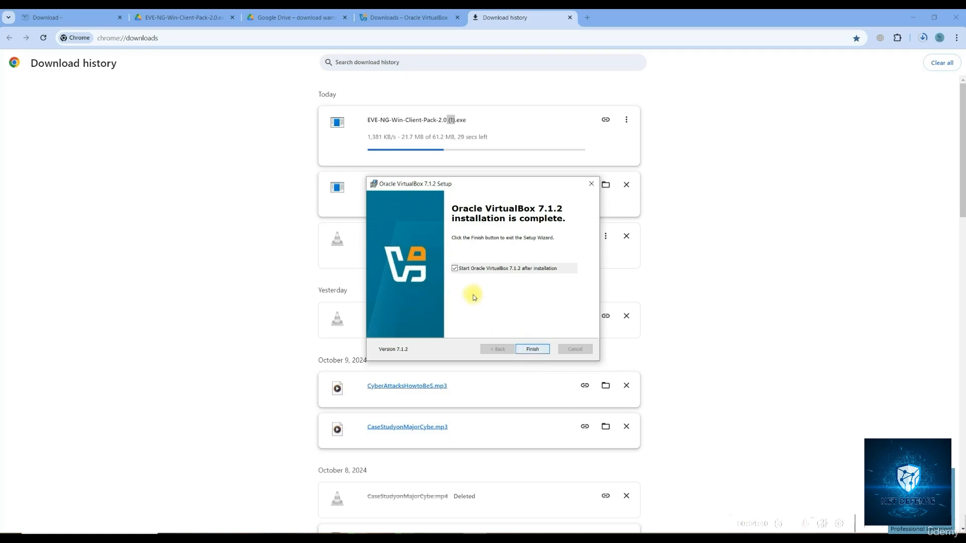
pyautogui.click(455, 269)
pyautogui.click(455, 269)
pyautogui.click(533, 350)
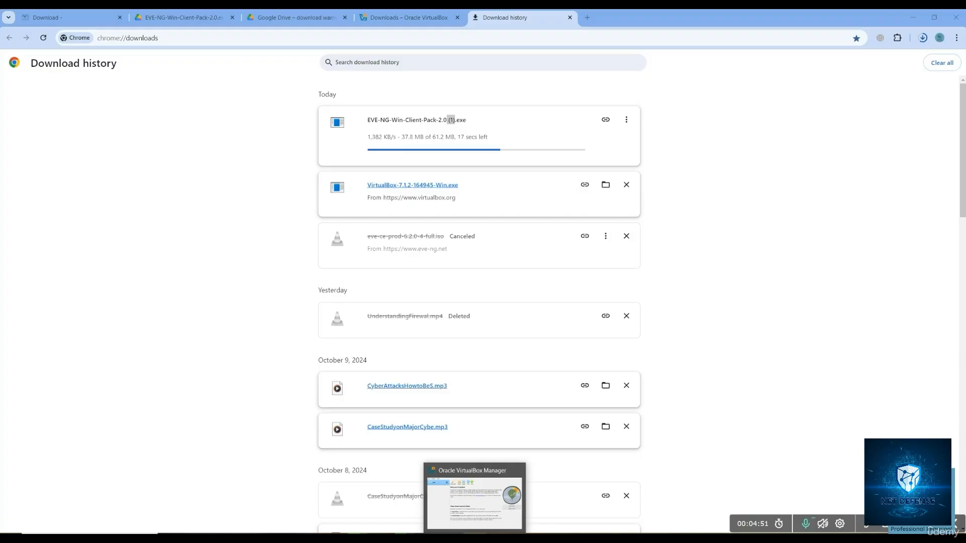
# Bring VirtualBox Manager to the front, reposition it, and expand its Machine menu
pyautogui.click(475, 538)
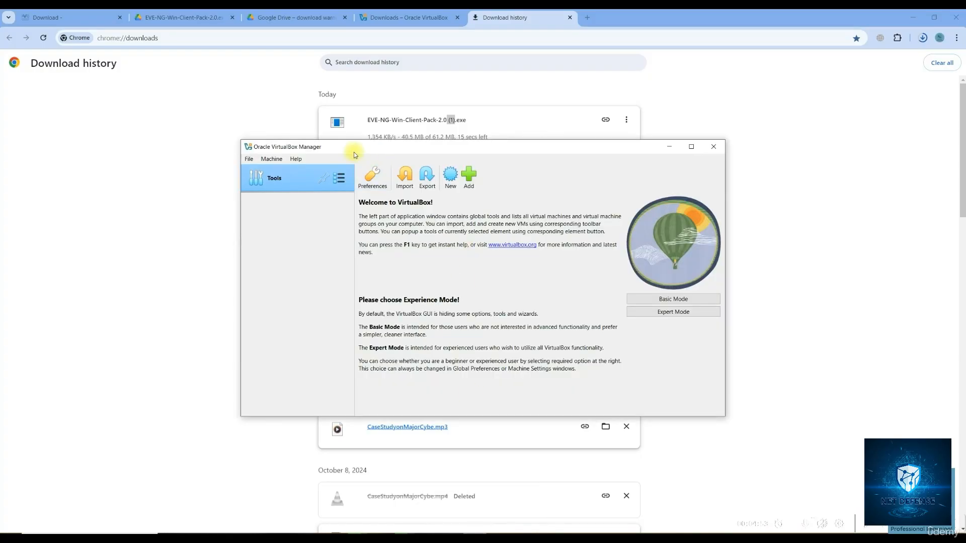
pyautogui.moveTo(350, 147); pyautogui.dragTo(304, 105)
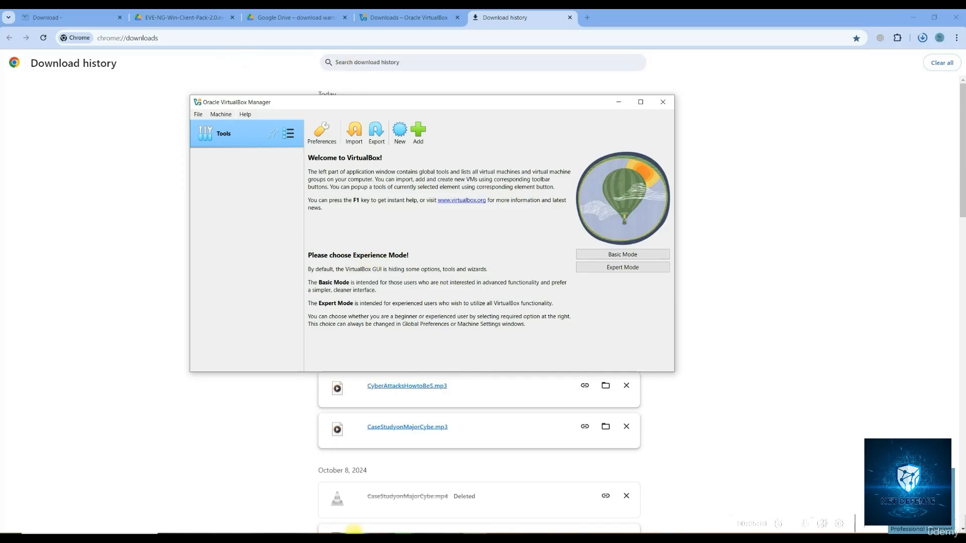
pyautogui.click(241, 533)
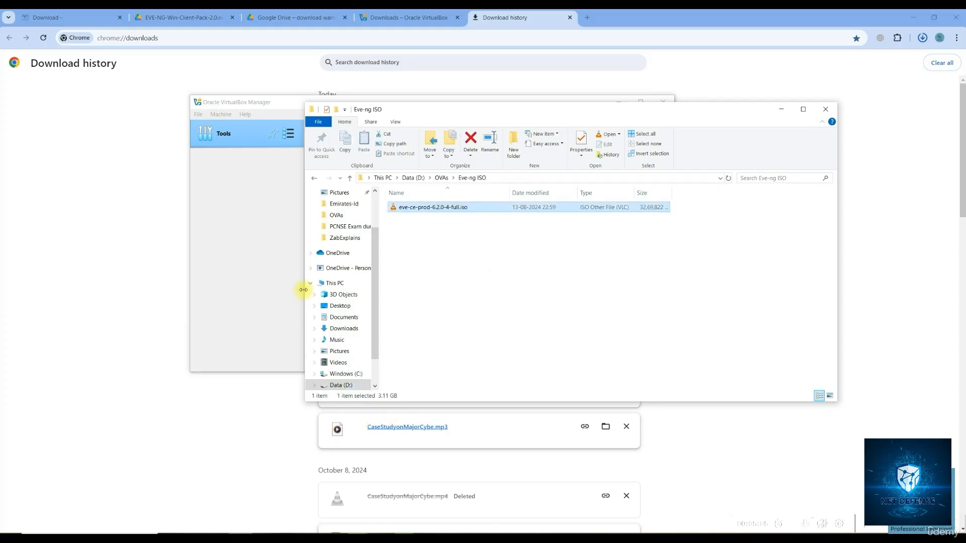
pyautogui.click(253, 217)
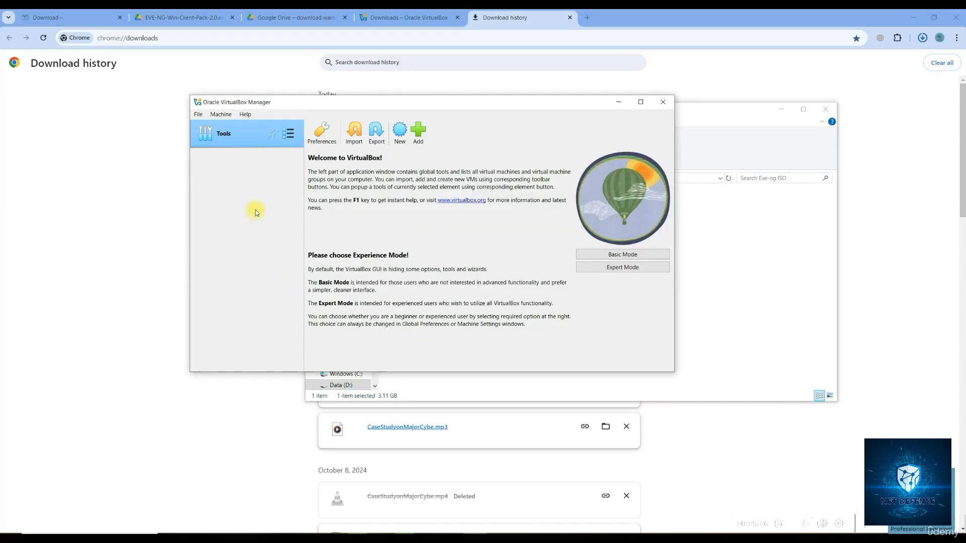
pyautogui.click(200, 115)
pyautogui.click(220, 115)
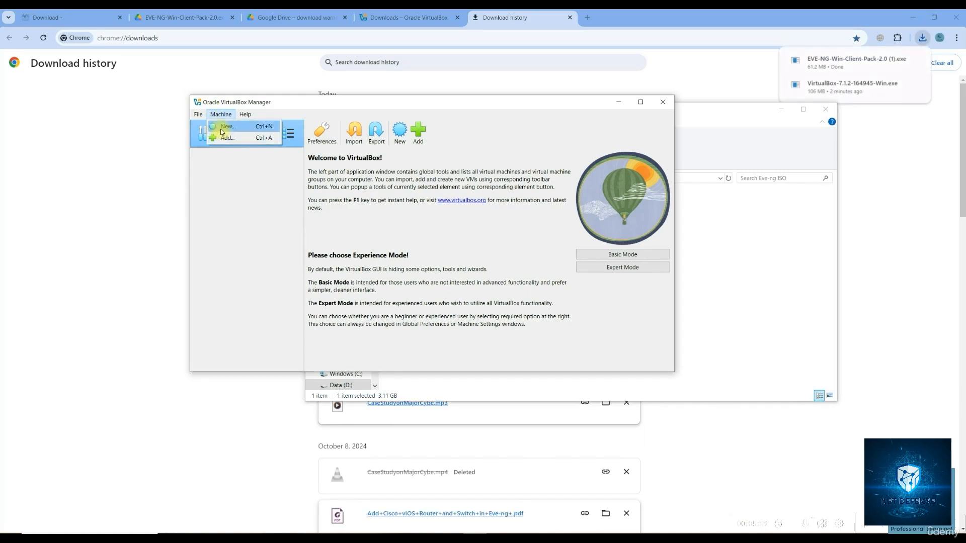
# Open the Create Virtual Machine dialog and begin entering the name Eve-ng-VB
pyautogui.click(225, 127)
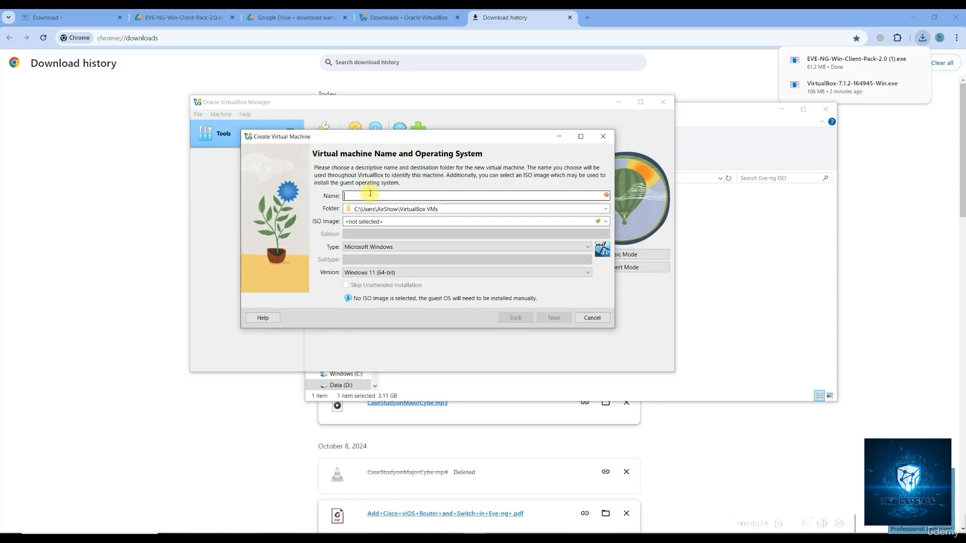
pyautogui.write('Eve')
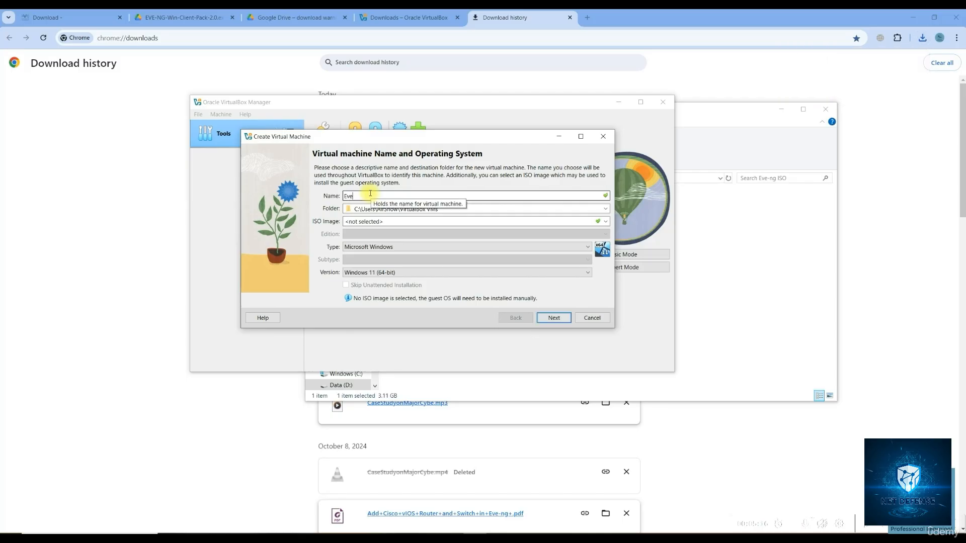
pyautogui.write('-ng')
pyautogui.write('-VE')
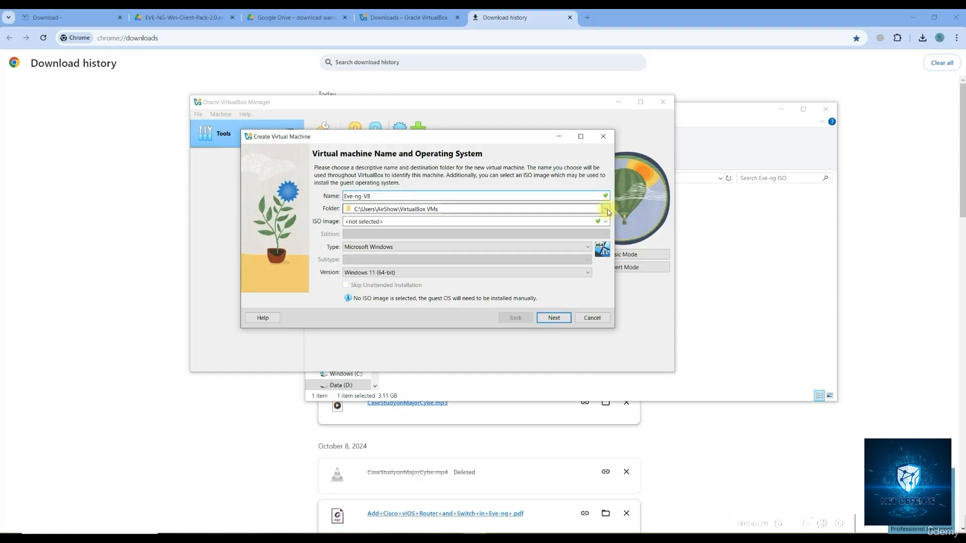
# Create a new VM folder on the D: drive and use D:\VM as the machine folder
pyautogui.click(607, 210)
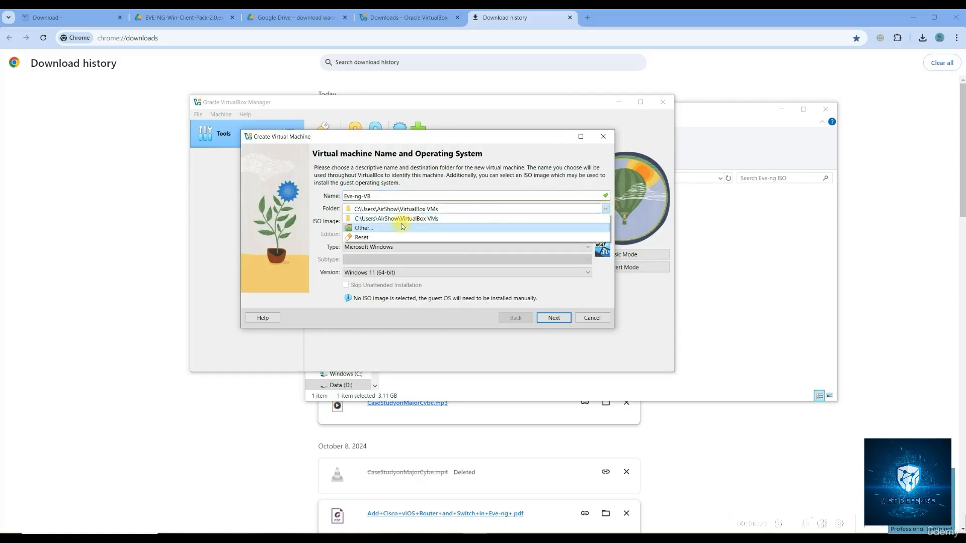
pyautogui.click(347, 224)
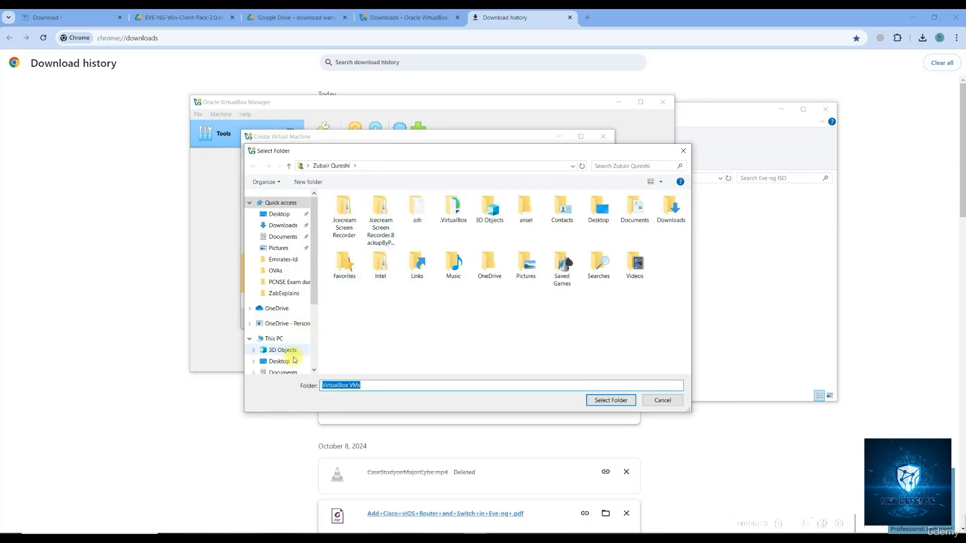
pyautogui.click(282, 338)
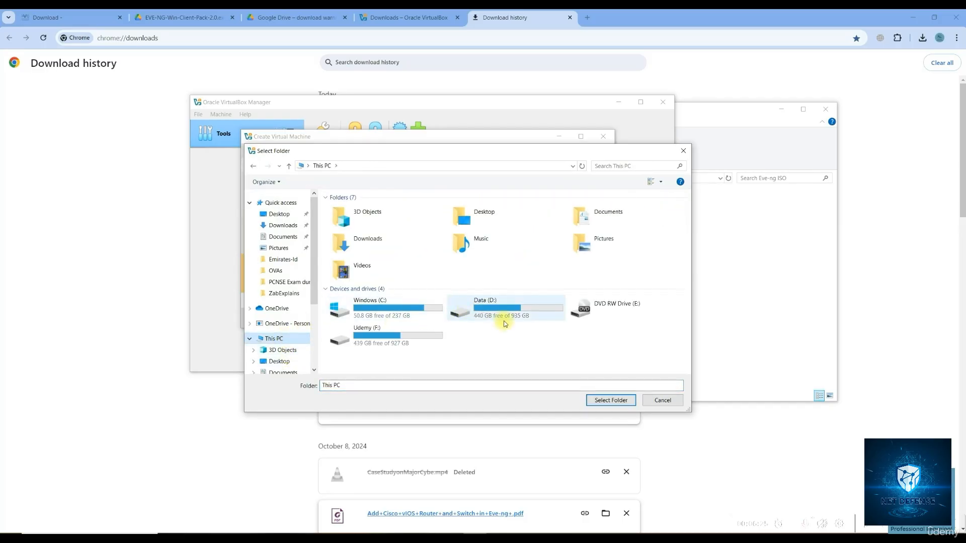
pyautogui.doubleClick(527, 314)
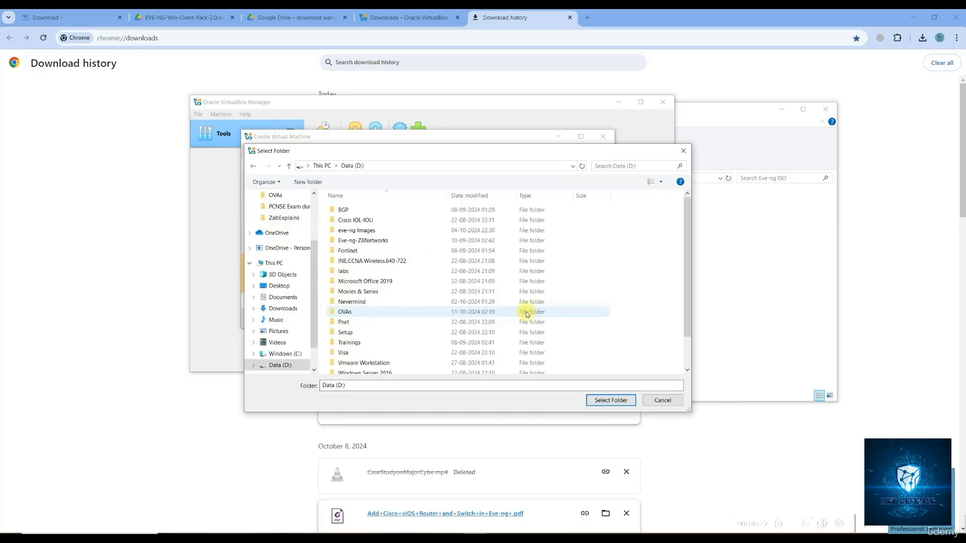
pyautogui.rightClick(435, 338)
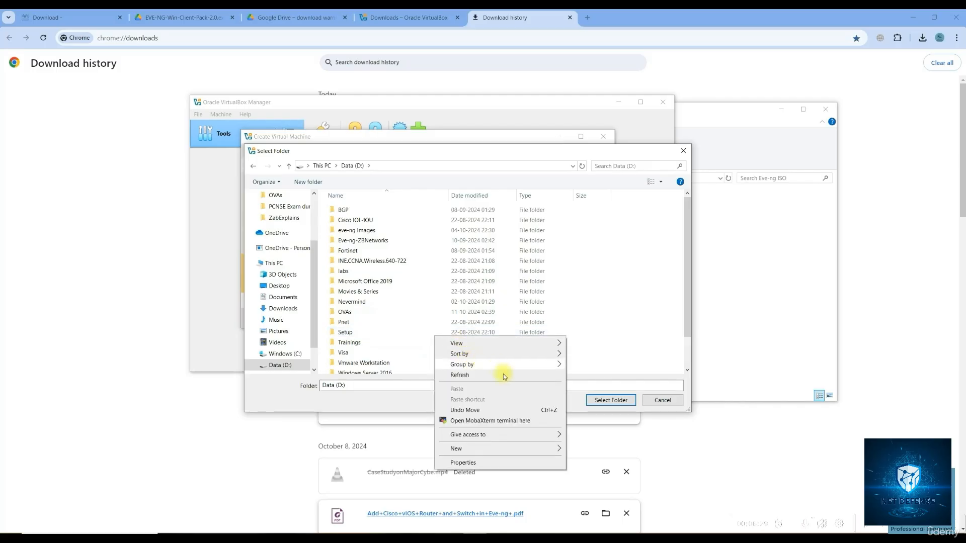
pyautogui.moveTo(532, 448)
pyautogui.click(588, 317)
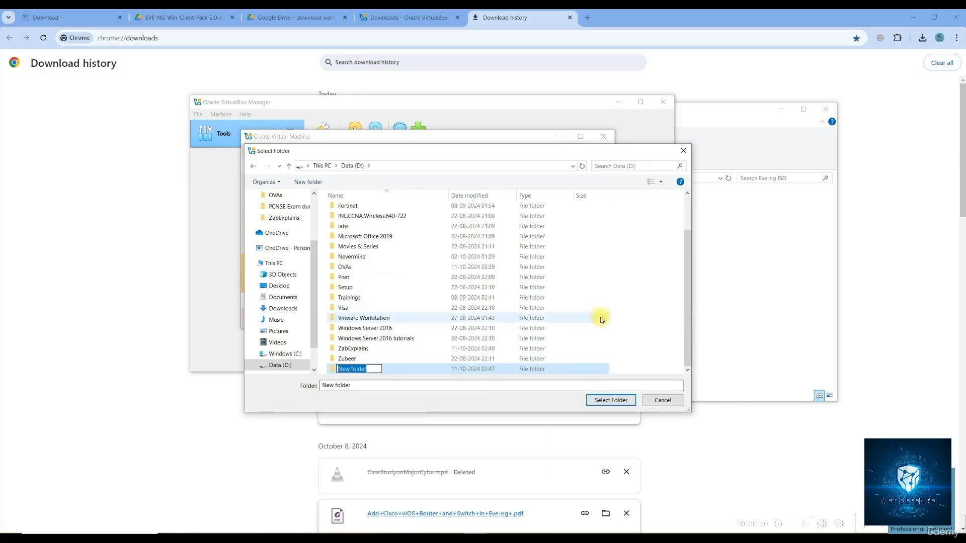
pyautogui.write('VM')
pyautogui.press('Return')
pyautogui.doubleClick(599, 316)
pyautogui.click(611, 400)
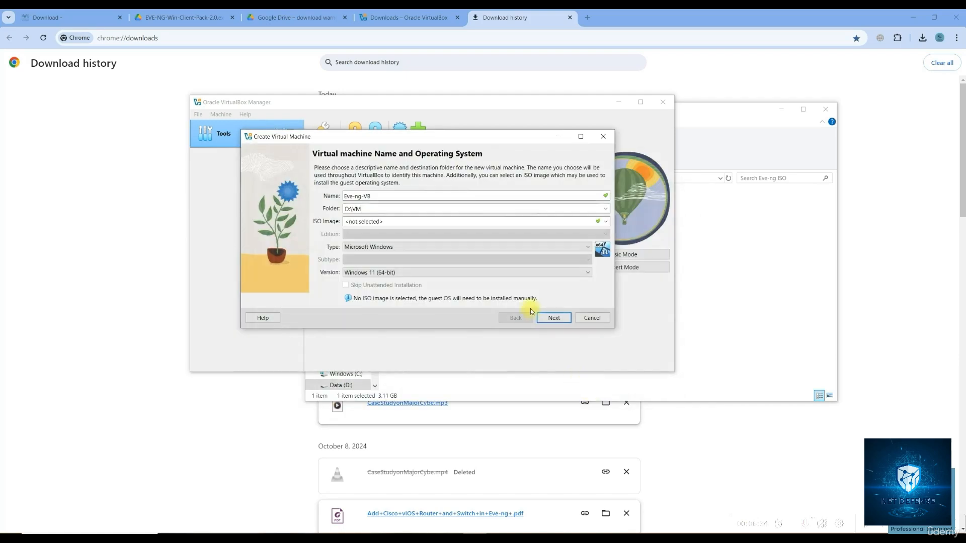
# Attach eve-ce-prod-6.2.0-4-full.iso from the D:\OVAs Eve-ng ISO folder
pyautogui.click(605, 223)
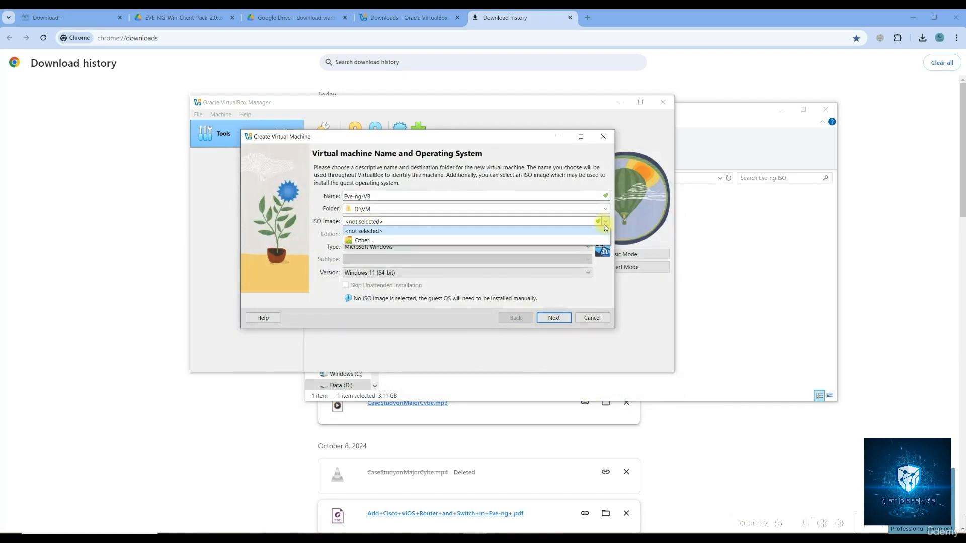
pyautogui.click(390, 241)
pyautogui.click(274, 337)
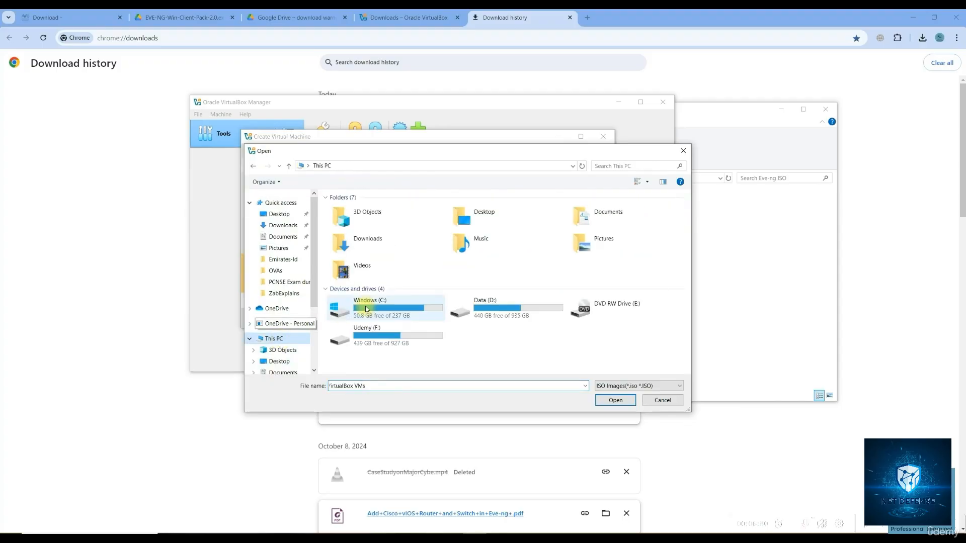
pyautogui.doubleClick(481, 304)
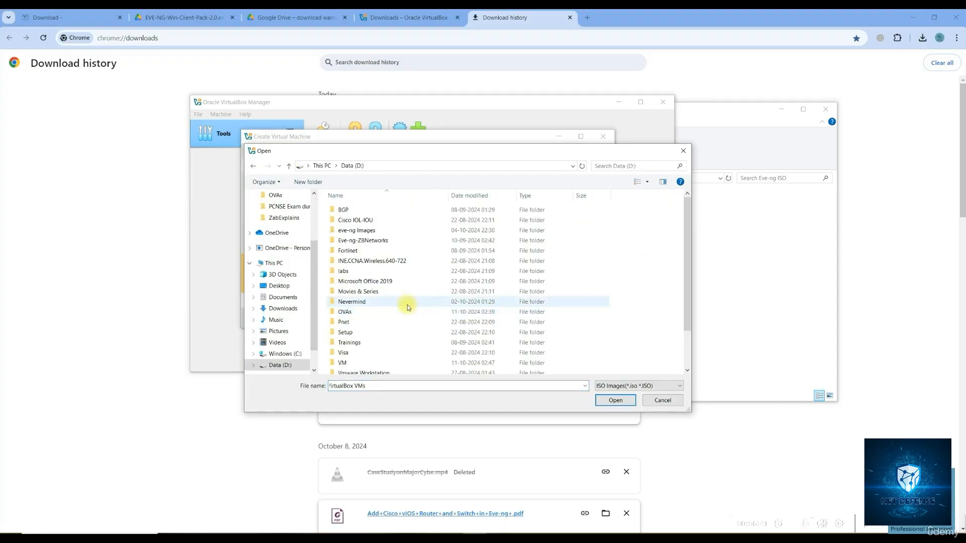
pyautogui.doubleClick(358, 312)
pyautogui.doubleClick(351, 219)
pyautogui.click(351, 211)
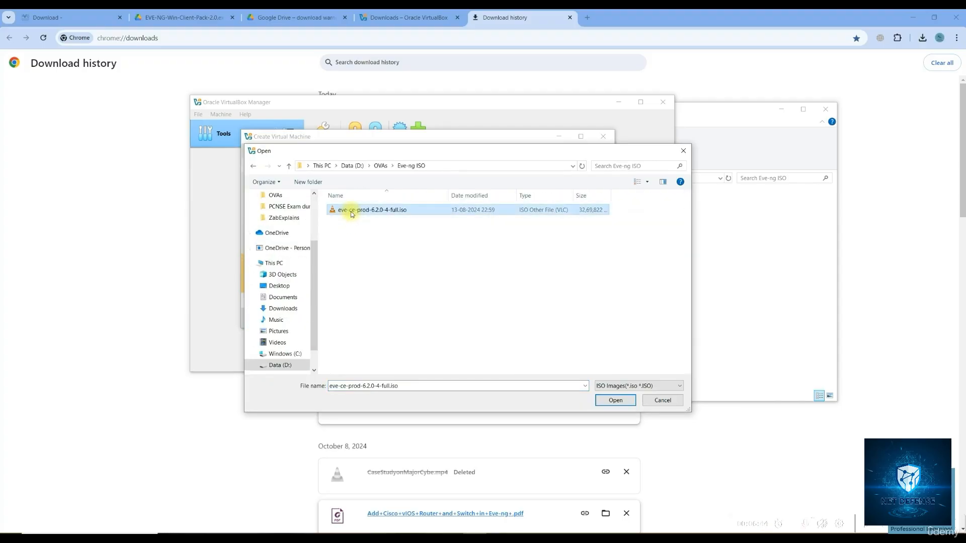
pyautogui.doubleClick(351, 211)
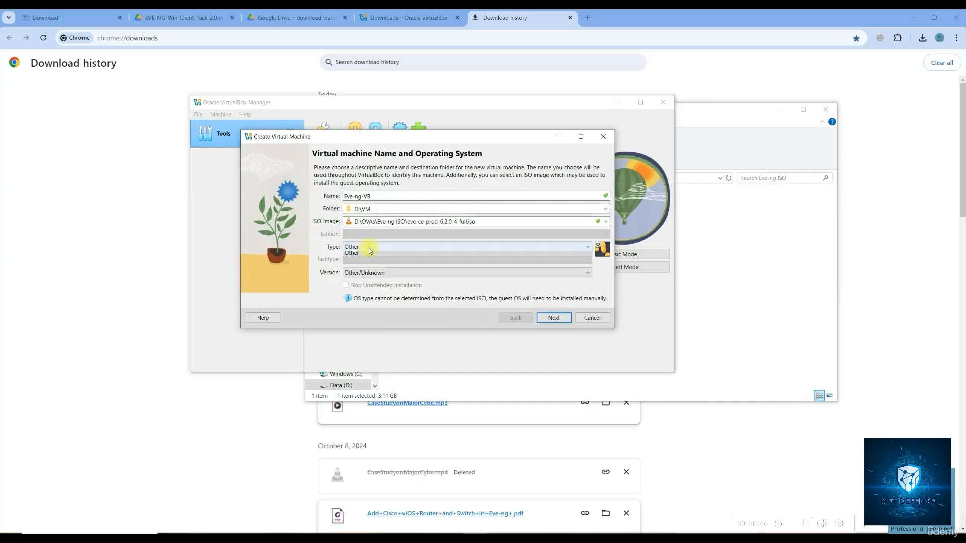
# Set the OS type to Other and the version to Other/Unknown (64-bit)
pyautogui.click(366, 247)
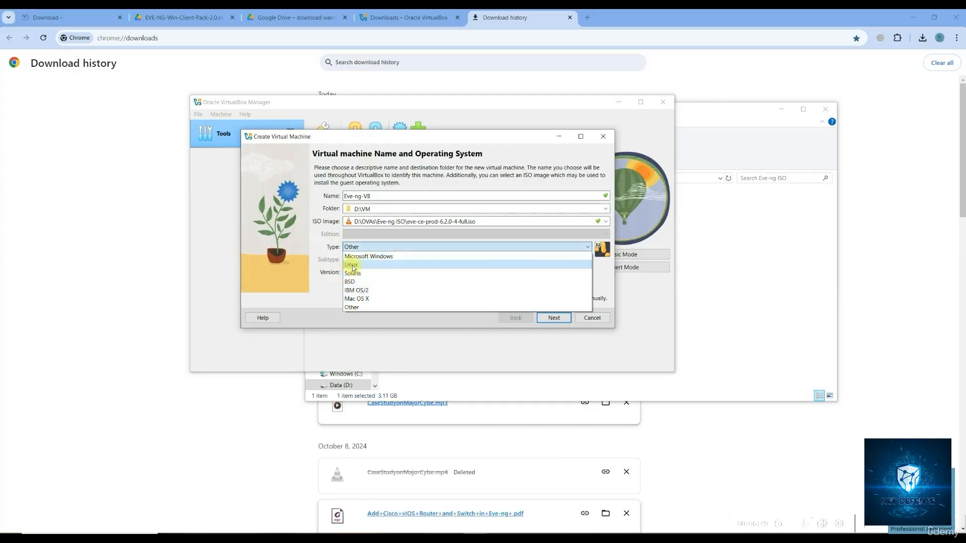
pyautogui.click(358, 306)
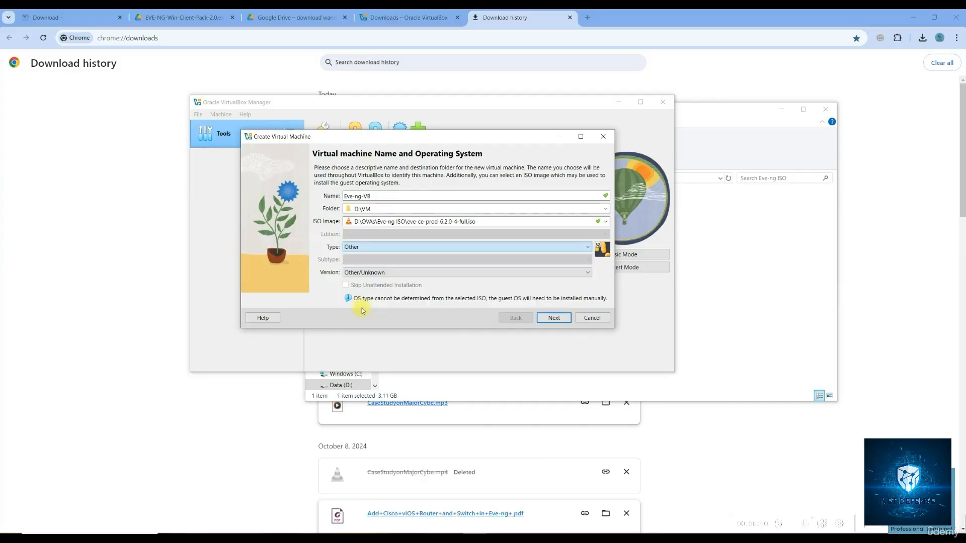
pyautogui.click(383, 273)
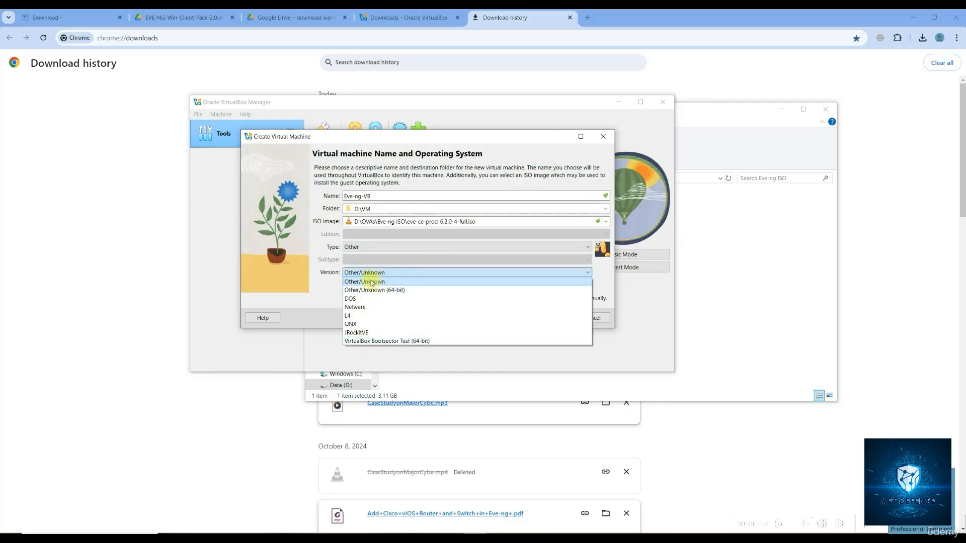
pyautogui.click(374, 290)
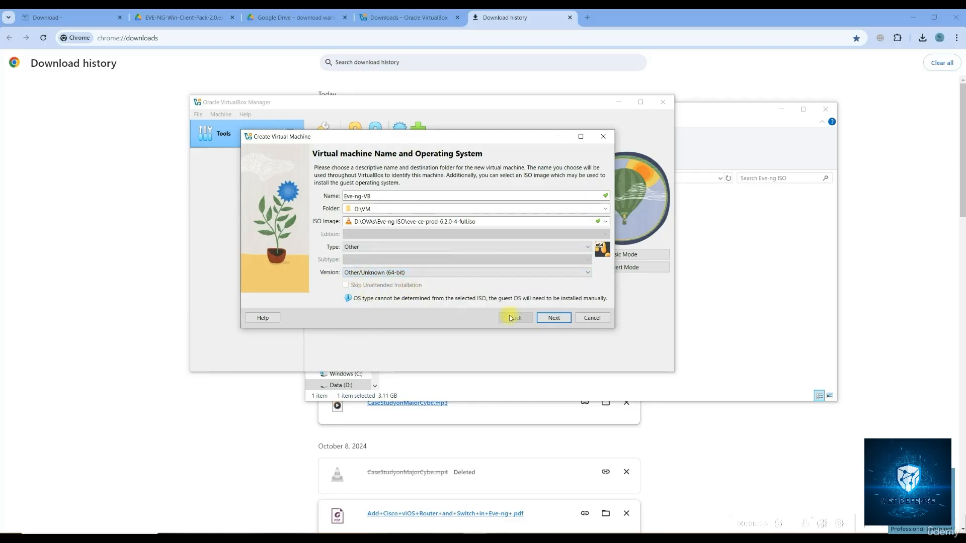
# Give the machine 8 processors and 16384 MB of base memory
pyautogui.click(555, 318)
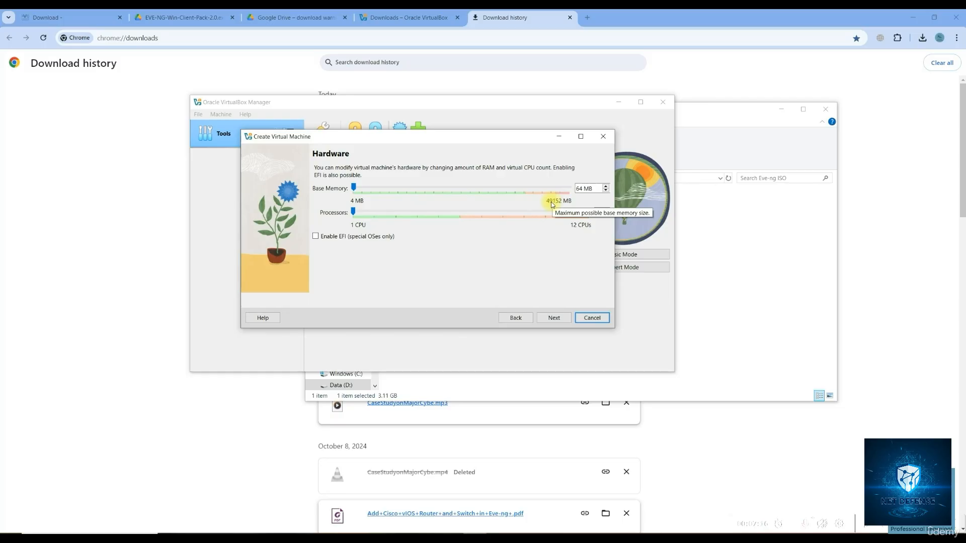
pyautogui.click(354, 214)
pyautogui.moveTo(449, 217); pyautogui.dragTo(497, 209)
pyautogui.moveTo(354, 187); pyautogui.dragTo(493, 190)
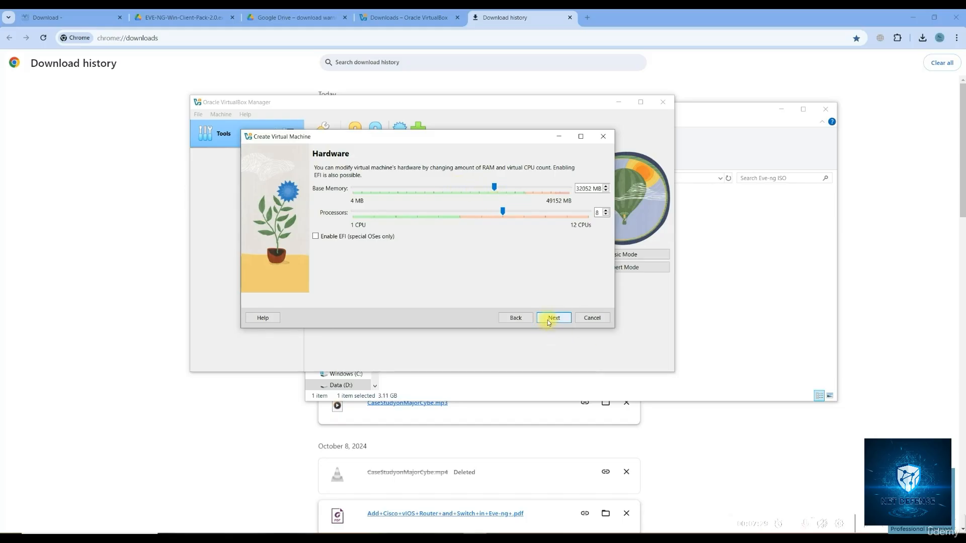
pyautogui.moveTo(495, 187); pyautogui.dragTo(428, 196)
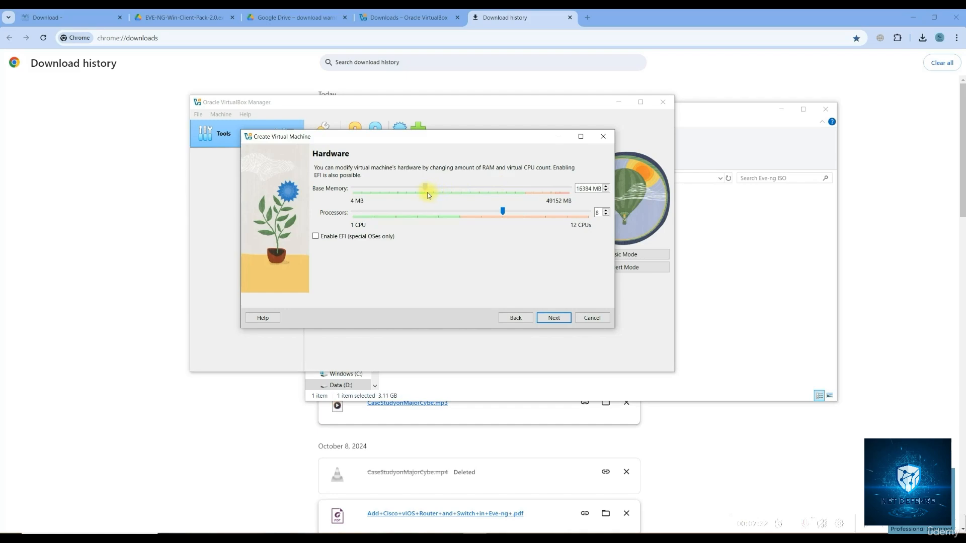
pyautogui.click(549, 321)
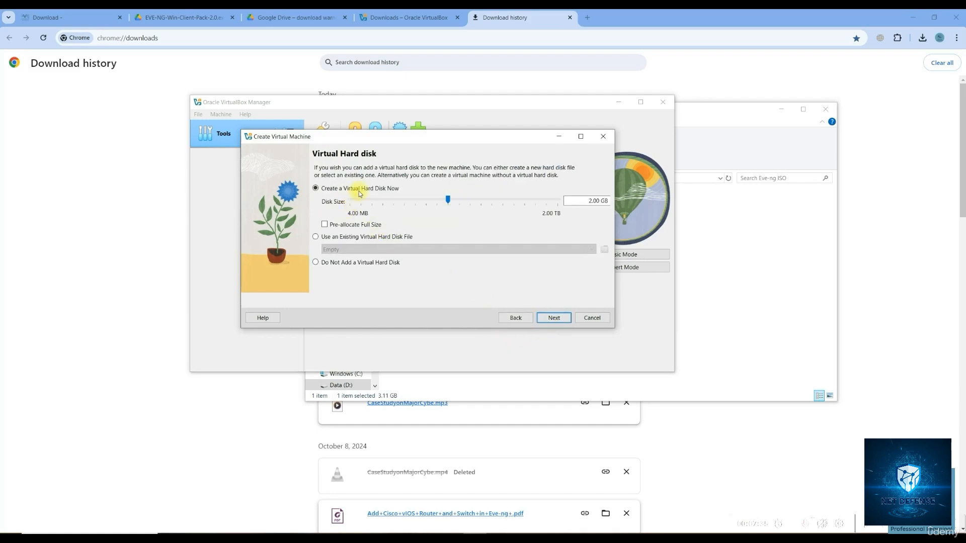
# Drag the disk size up from 2.00 GB to 65.46 GB
pyautogui.moveTo(447, 200); pyautogui.dragTo(505, 203)
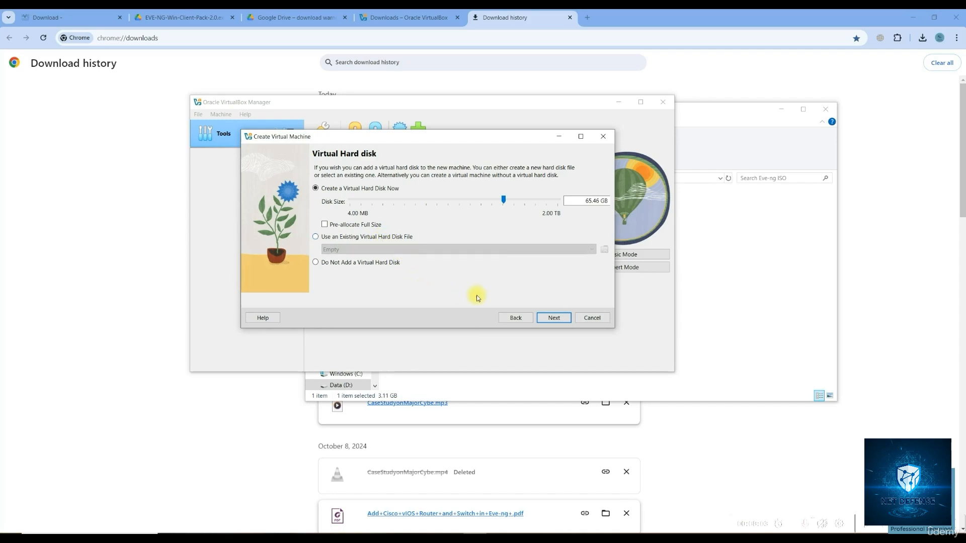
# Review the summary, create Eve-ng-VB, and bring up its actions menu
pyautogui.click(555, 321)
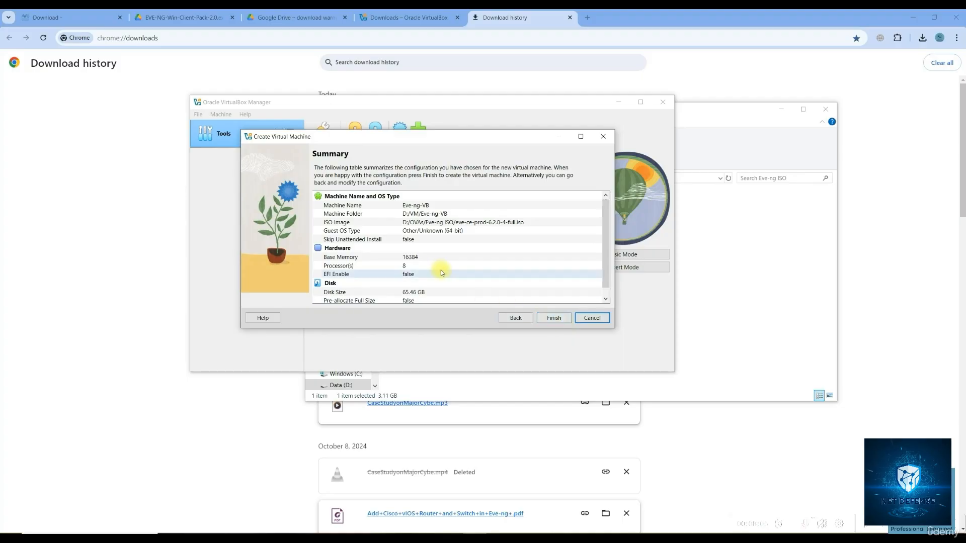
pyautogui.scroll(-1, 439, 272)
pyautogui.scroll(1, 440, 272)
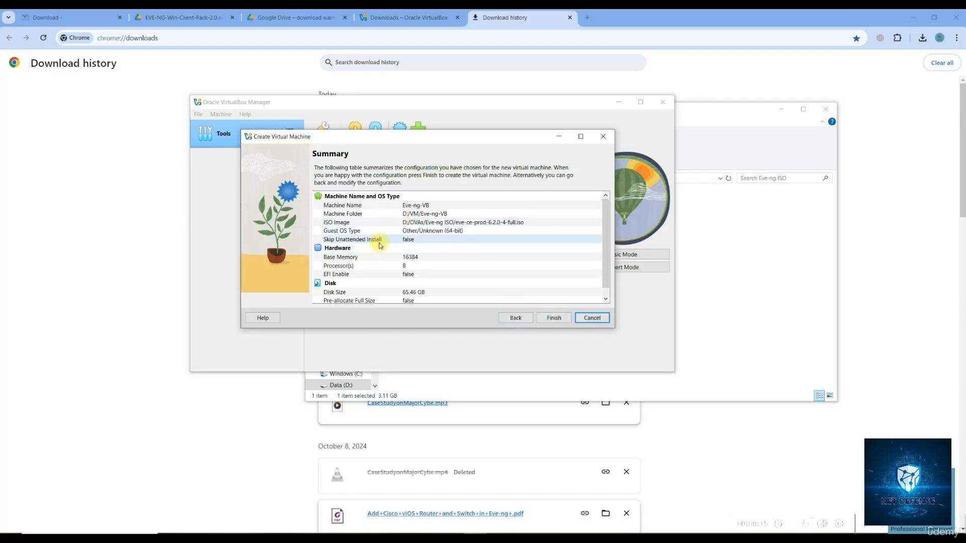
pyautogui.click(554, 318)
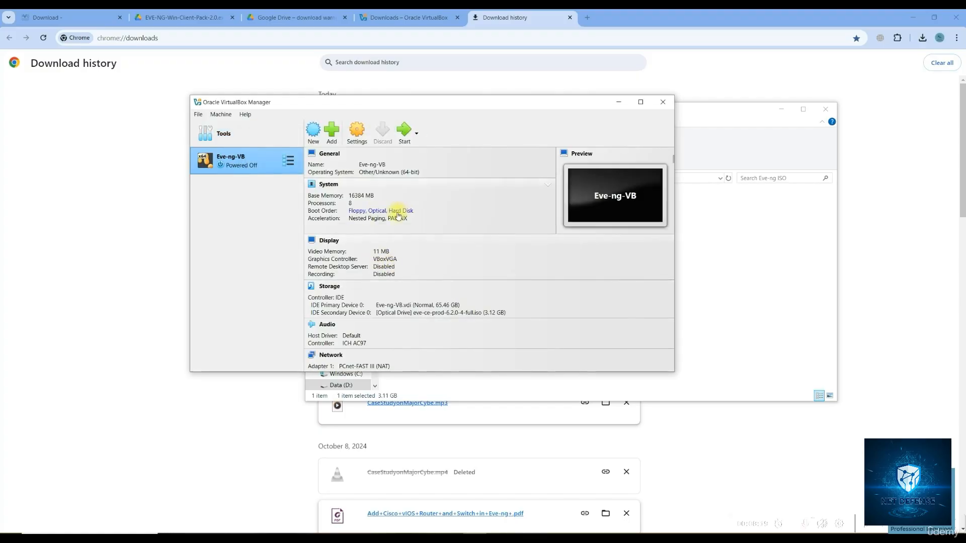
pyautogui.rightClick(243, 165)
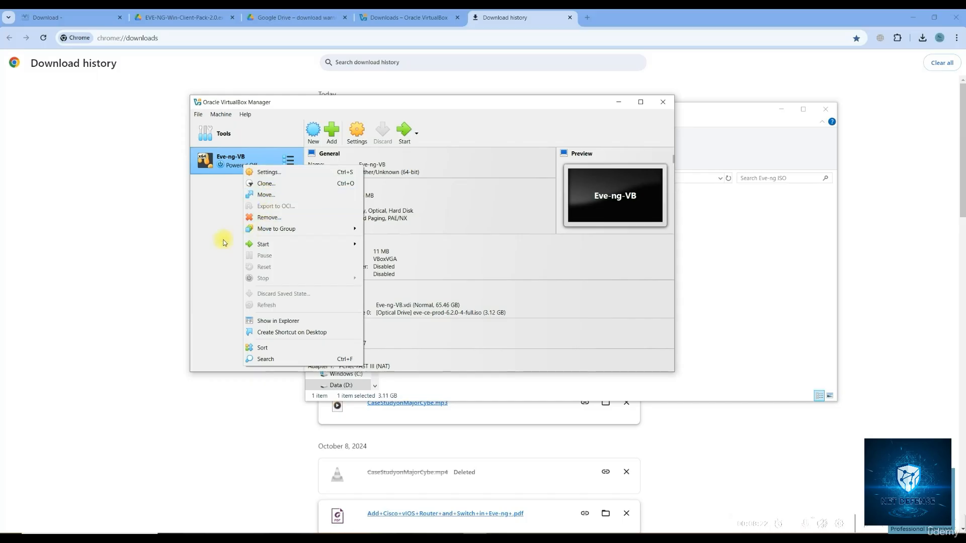
# Normal-start Eve-ng-VB, maximize its window, skip input capture, and boot the Install EVE-NG entry
pyautogui.moveTo(262, 248)
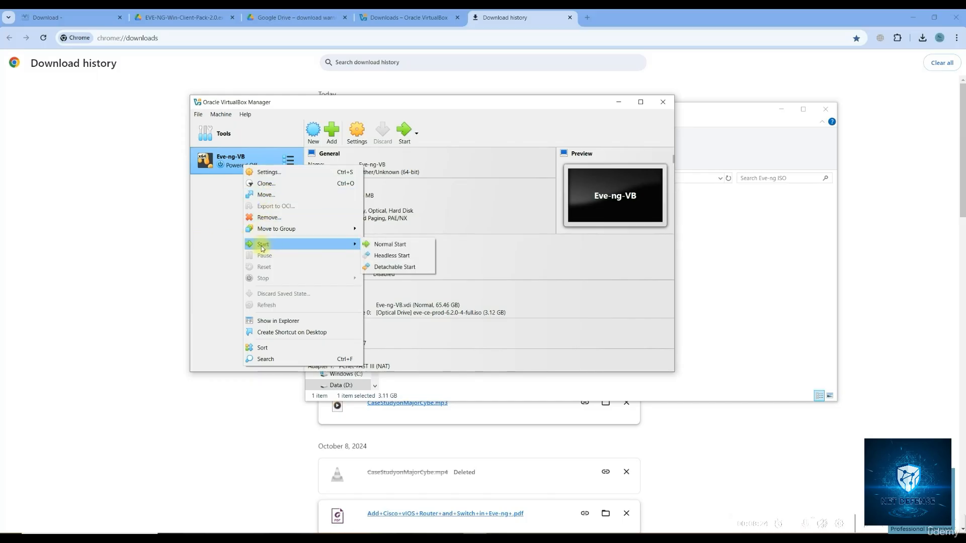
pyautogui.click(390, 245)
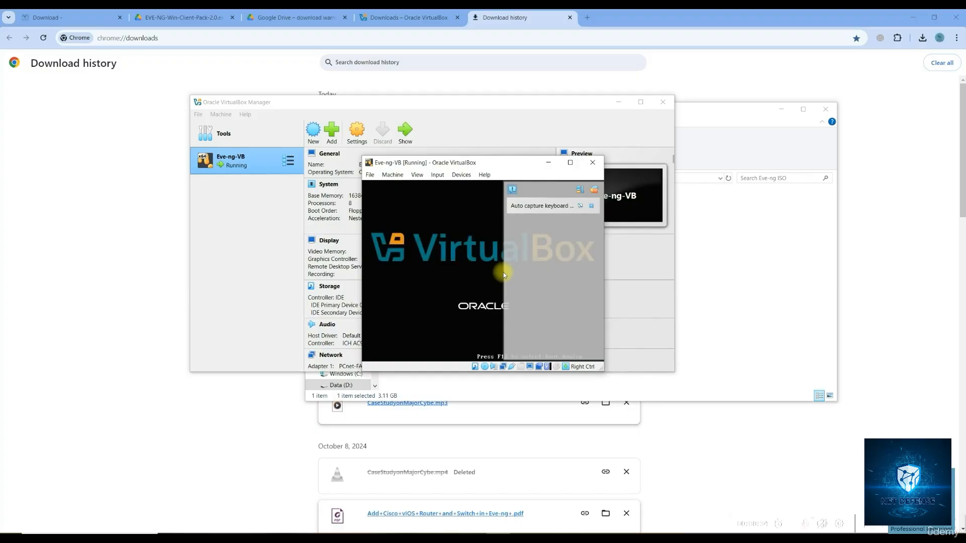
pyautogui.click(569, 162)
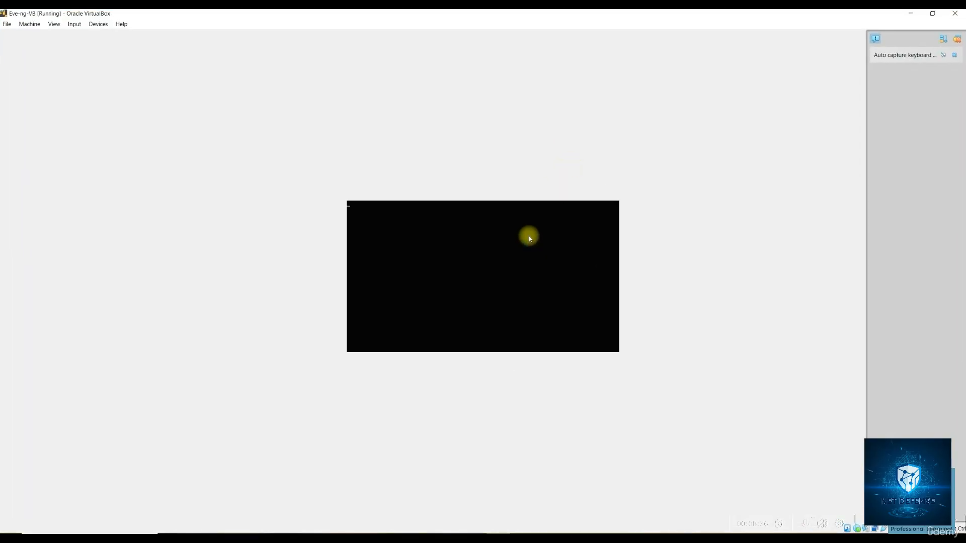
pyautogui.click(445, 244)
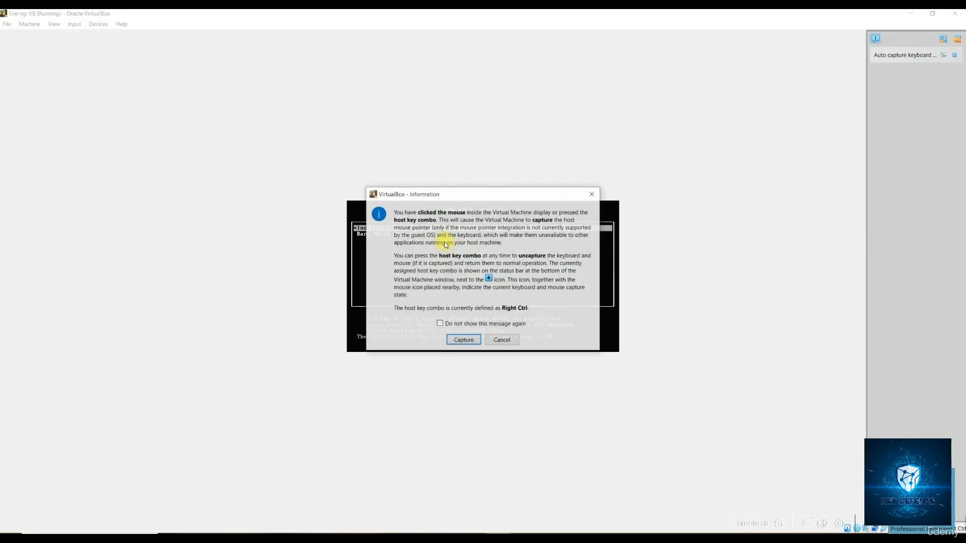
pyautogui.click(492, 340)
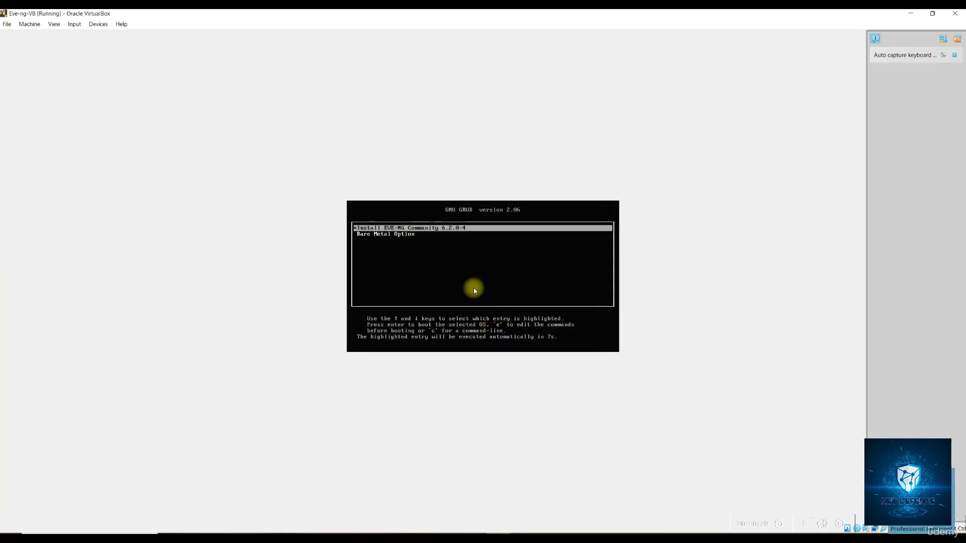
pyautogui.press('Return')
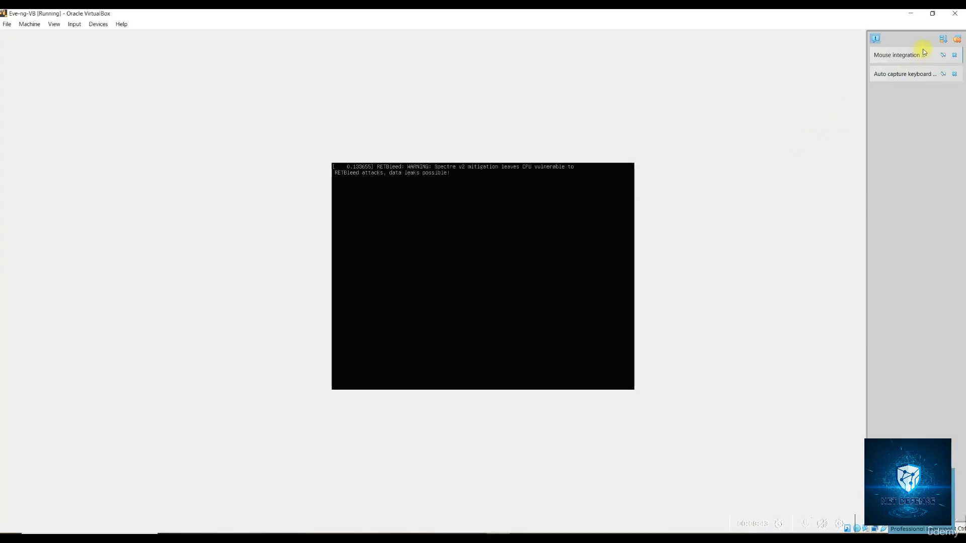
# Restore the Eve-ng-VB window from full screen, enlarge it, and move it up-left
pyautogui.click(931, 15)
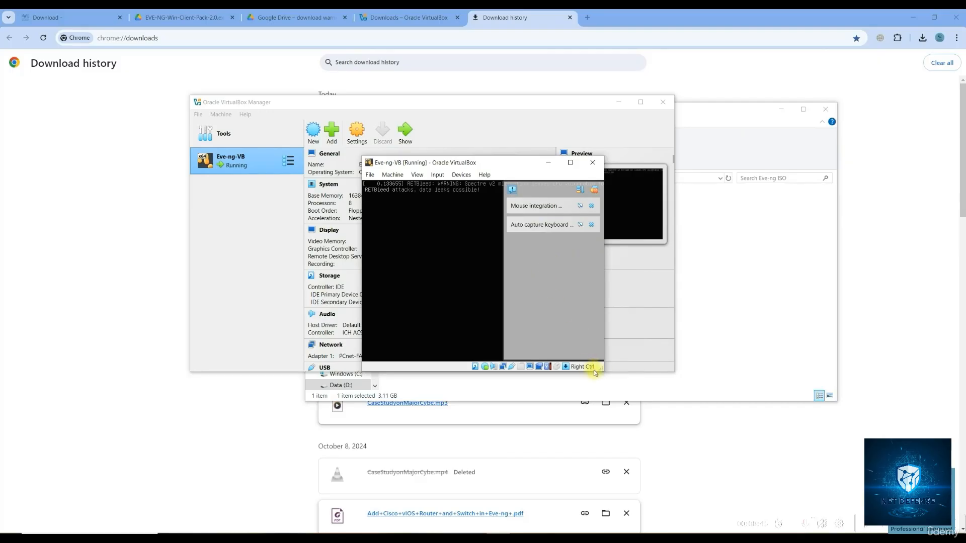
pyautogui.moveTo(594, 368); pyautogui.dragTo(789, 463)
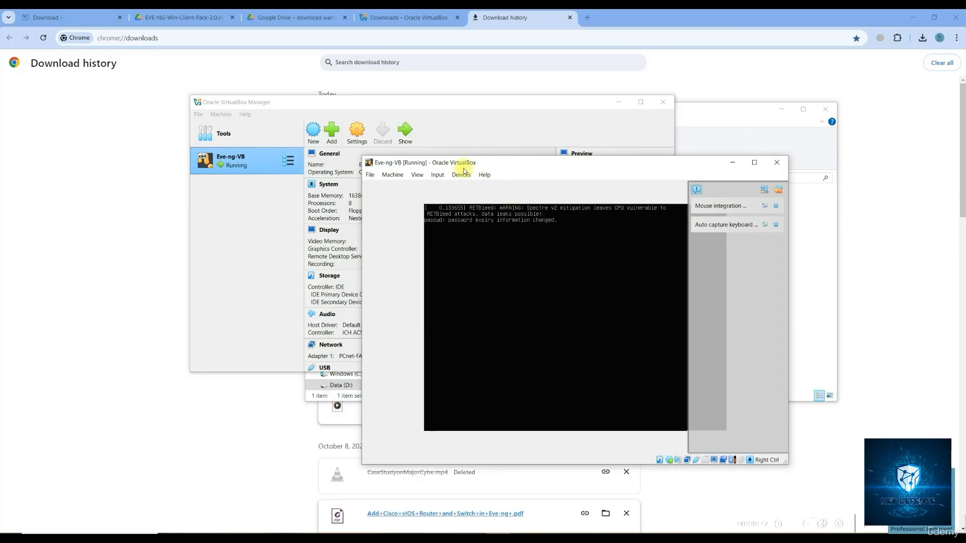
pyautogui.moveTo(463, 169); pyautogui.dragTo(362, 101)
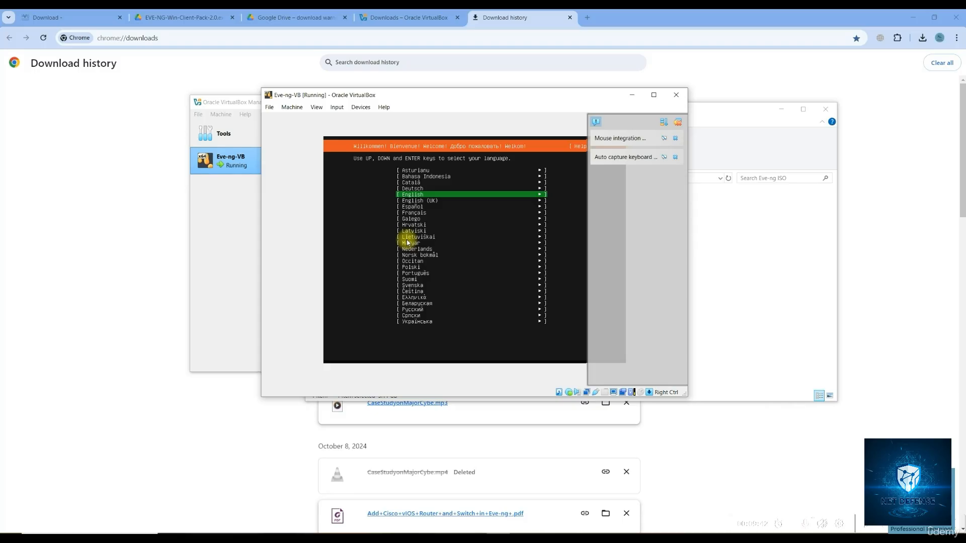
# Accept English, choose Continue on the destructive-install warning, and enlarge the VM window
pyautogui.press('Return')
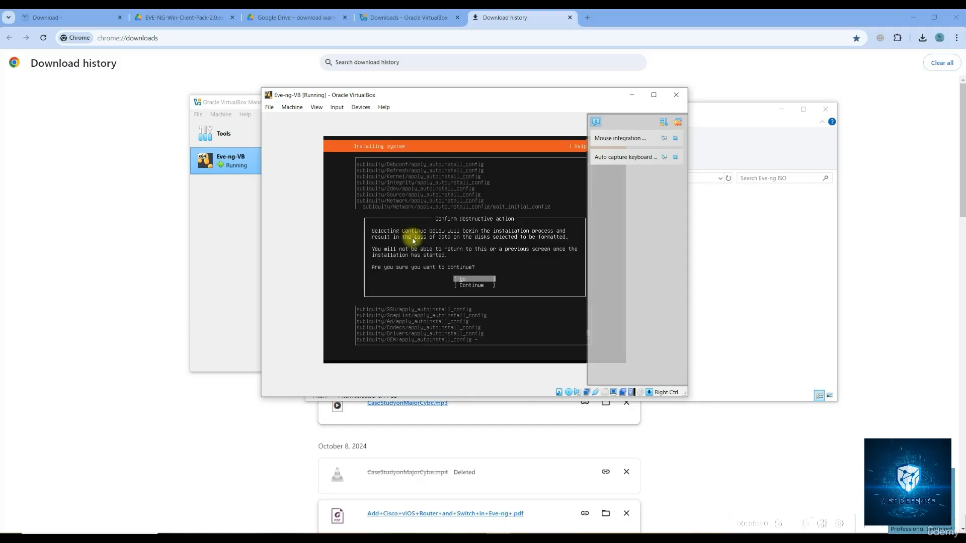
pyautogui.press('Down')
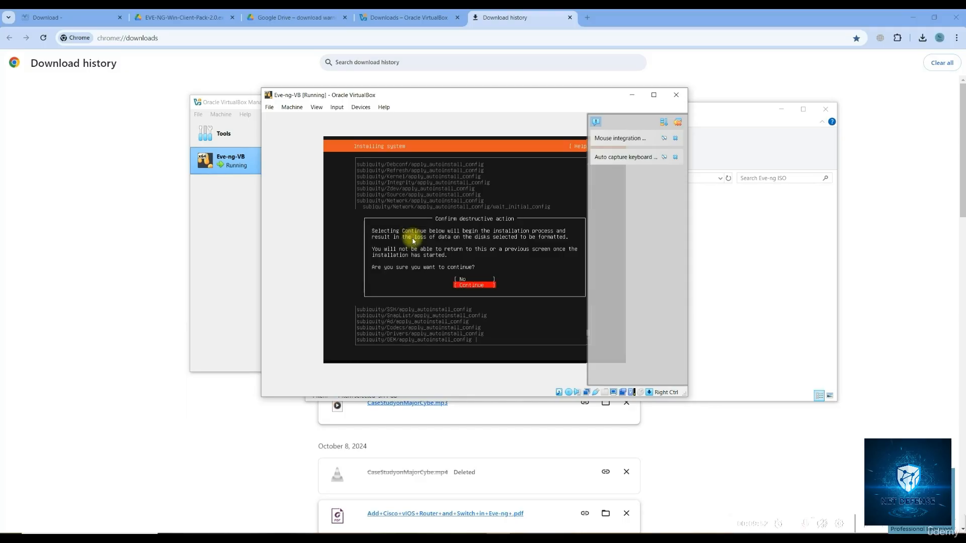
pyautogui.press('Return')
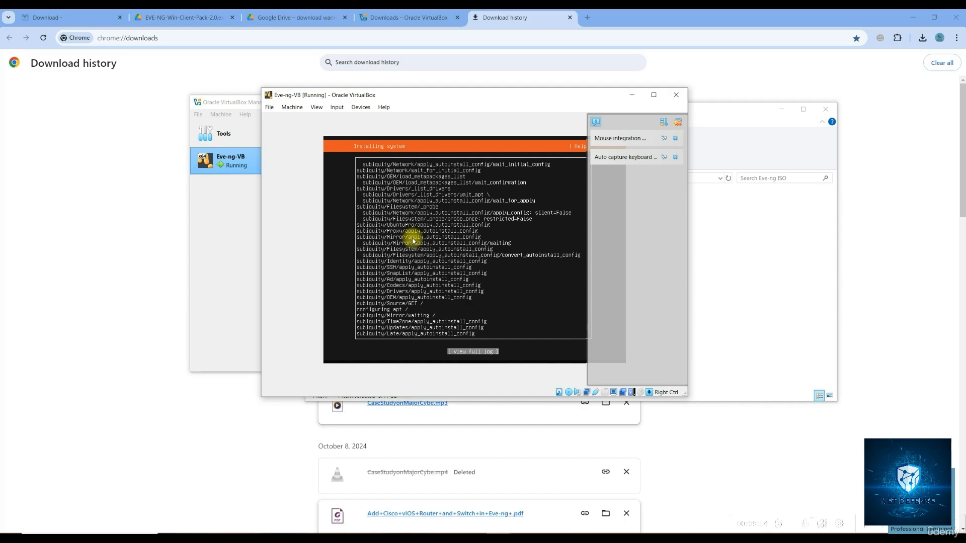
pyautogui.moveTo(686, 396); pyautogui.dragTo(858, 446)
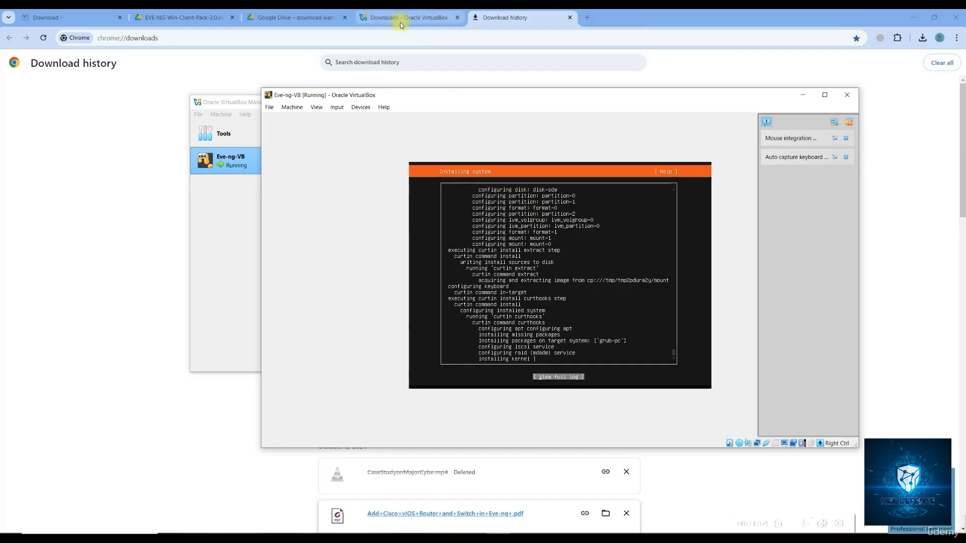
# Advance the EVE-NG Win Client Pack wizard and install its selected components
pyautogui.click(285, 20)
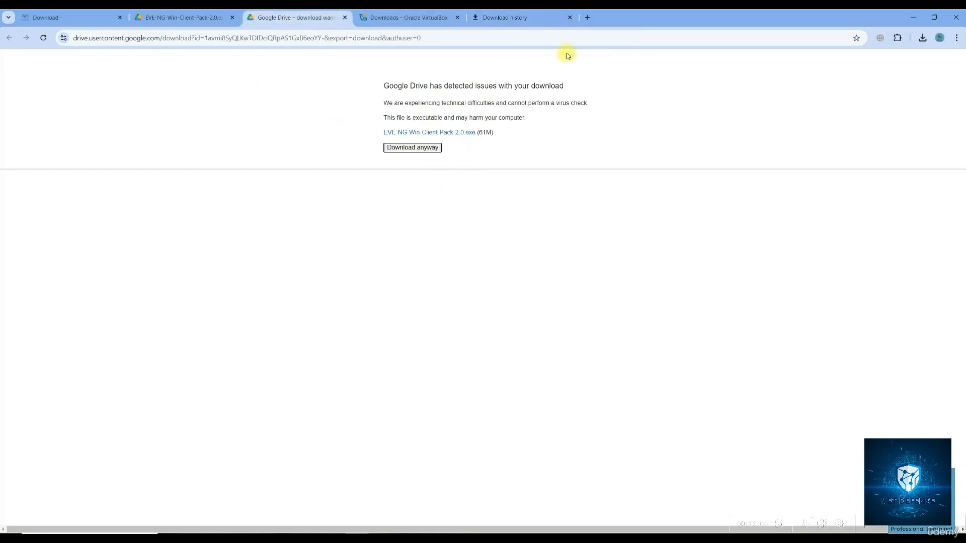
pyautogui.click(516, 20)
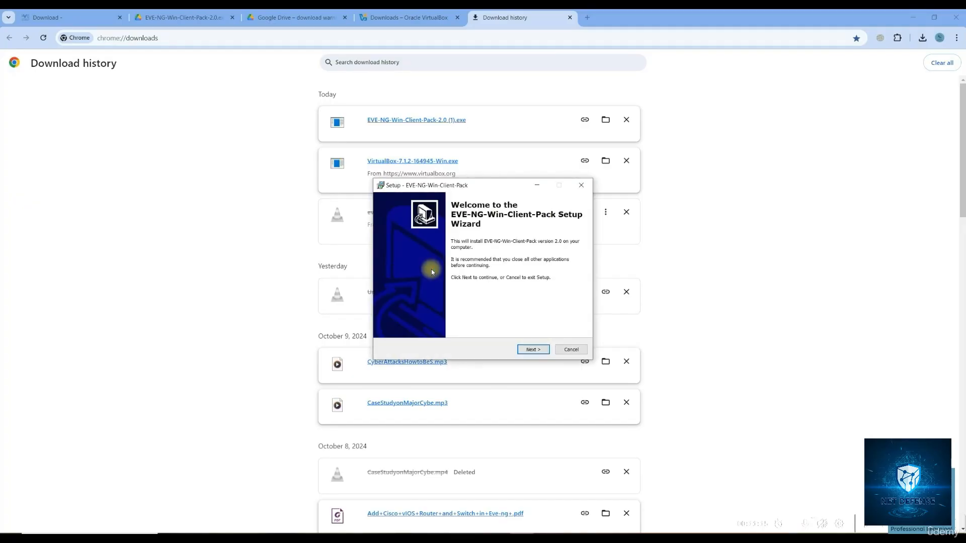
pyautogui.click(532, 351)
pyautogui.click(533, 352)
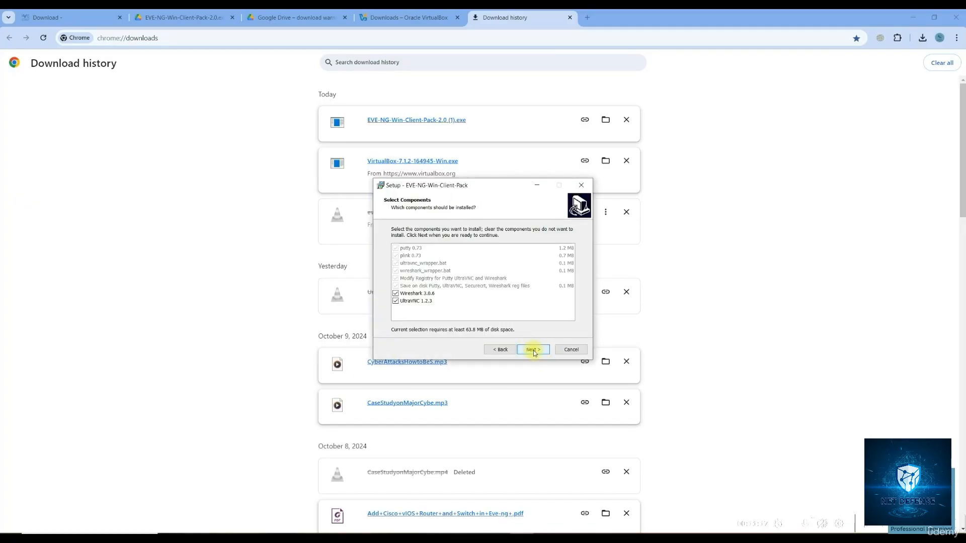
pyautogui.click(534, 352)
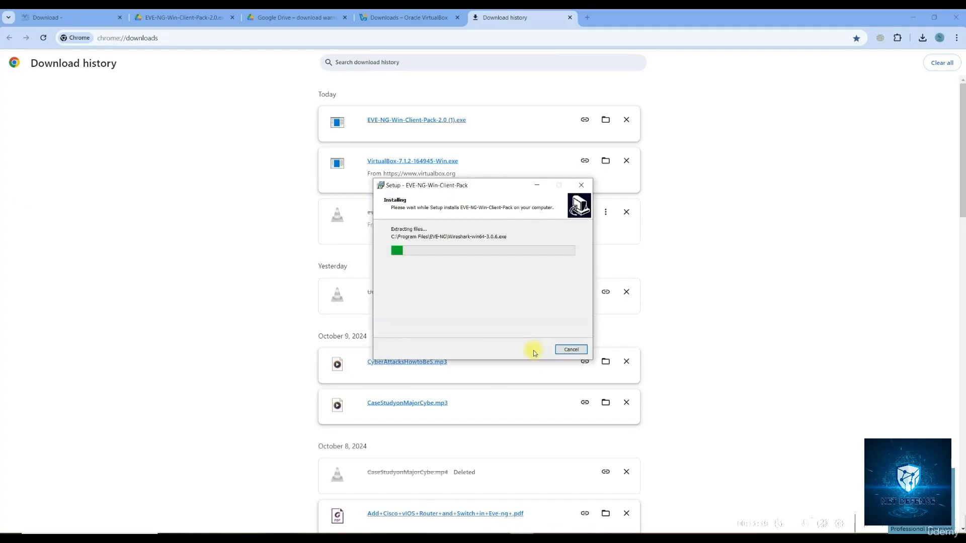
# Confirm the UltraVNC language and license, keep its default components, and start installing
pyautogui.click(493, 296)
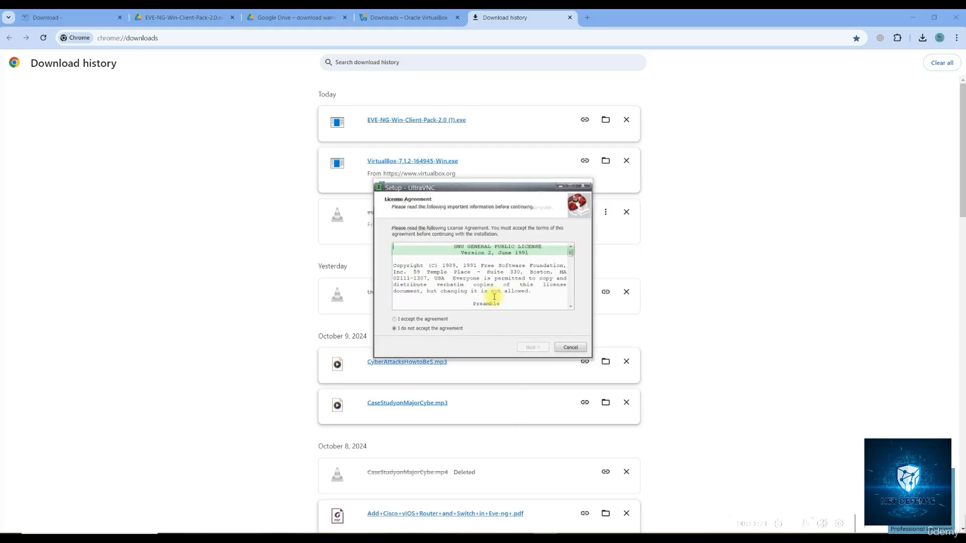
pyautogui.click(428, 321)
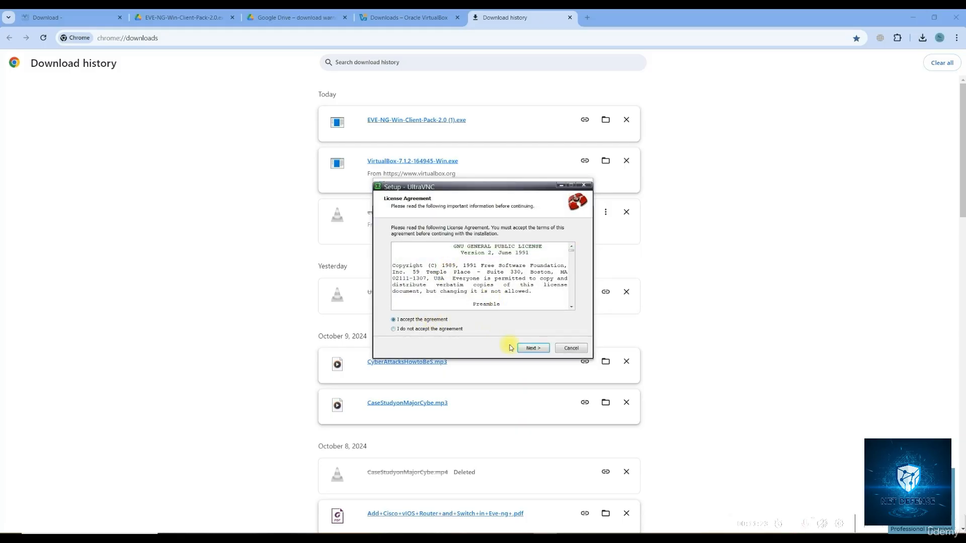
pyautogui.click(524, 350)
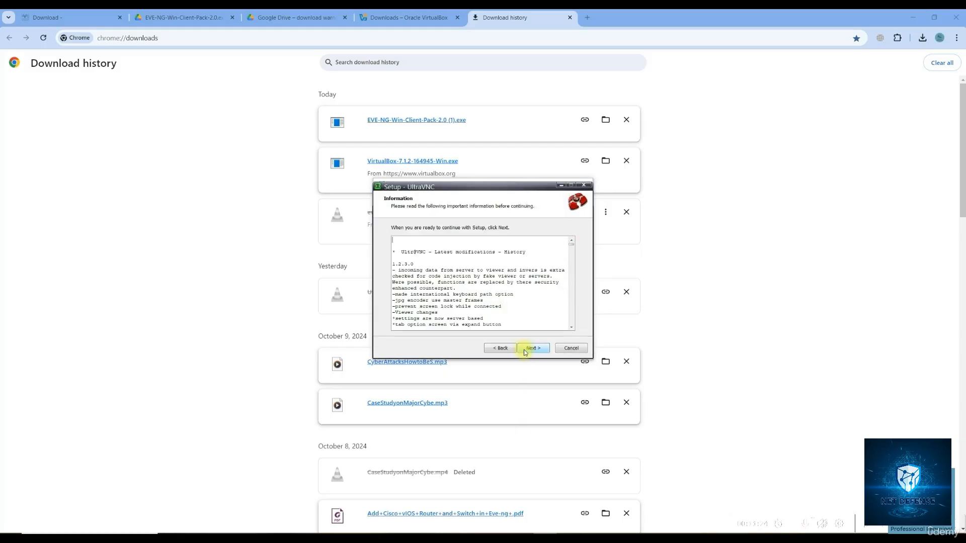
pyautogui.click(524, 350)
pyautogui.click(525, 350)
pyautogui.click(525, 350)
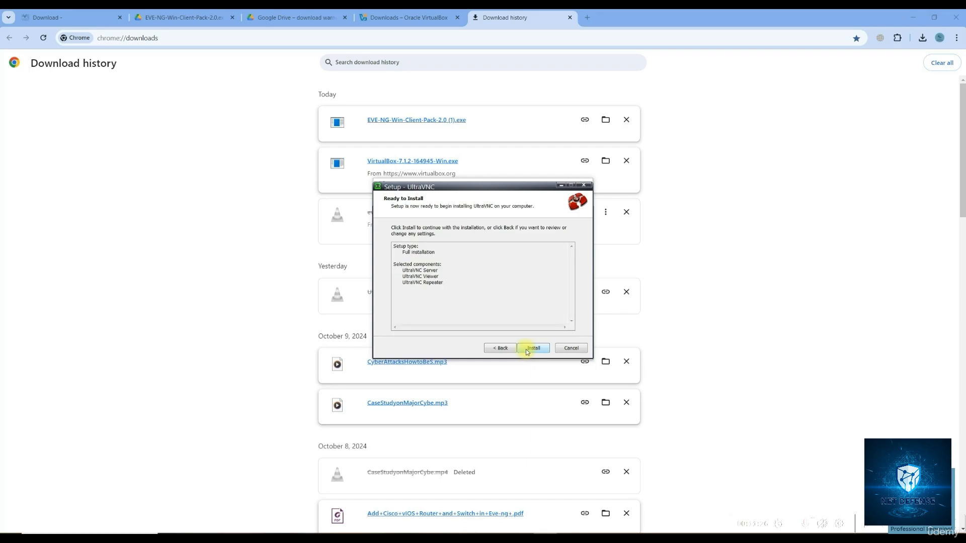
pyautogui.click(526, 348)
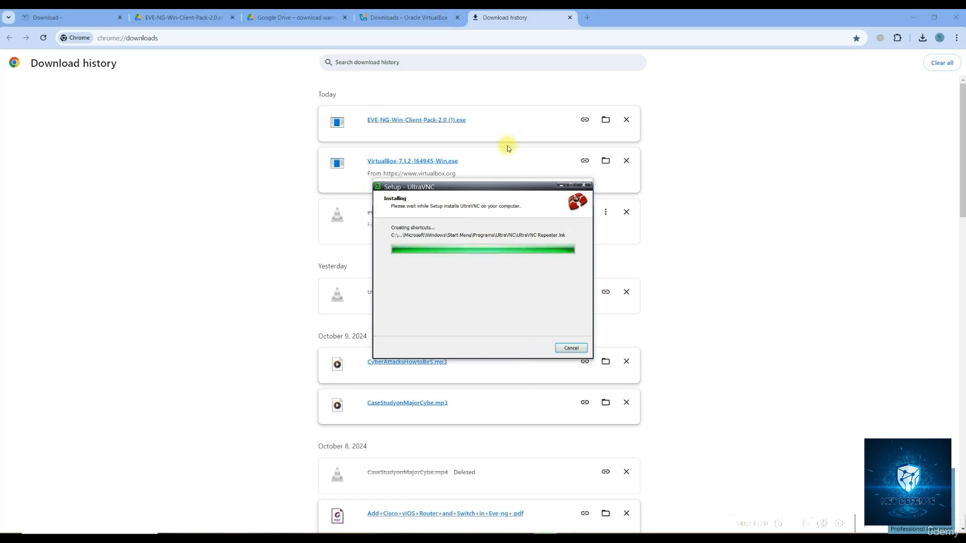
# Complete UltraVNC setup with 'Show latest versions' unticked
pyautogui.click(399, 19)
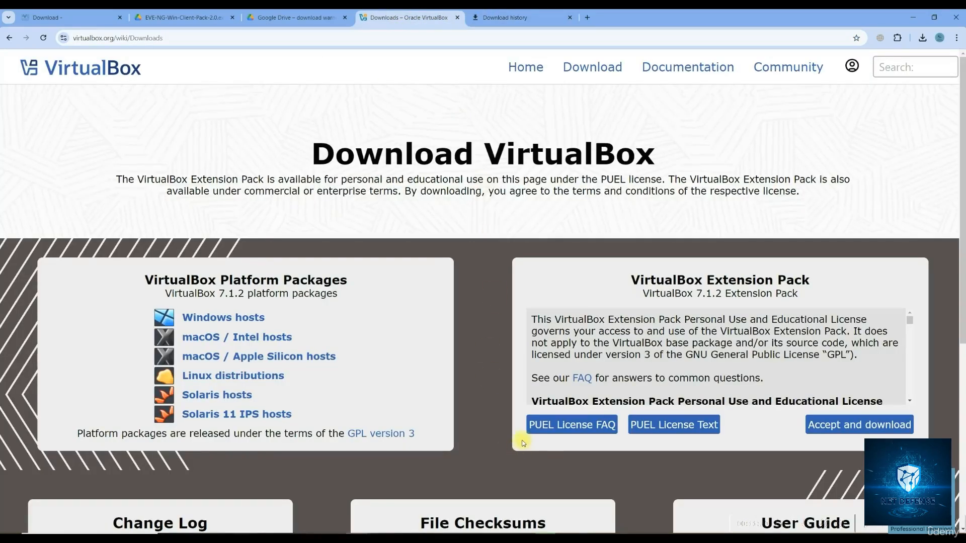
pyautogui.click(534, 533)
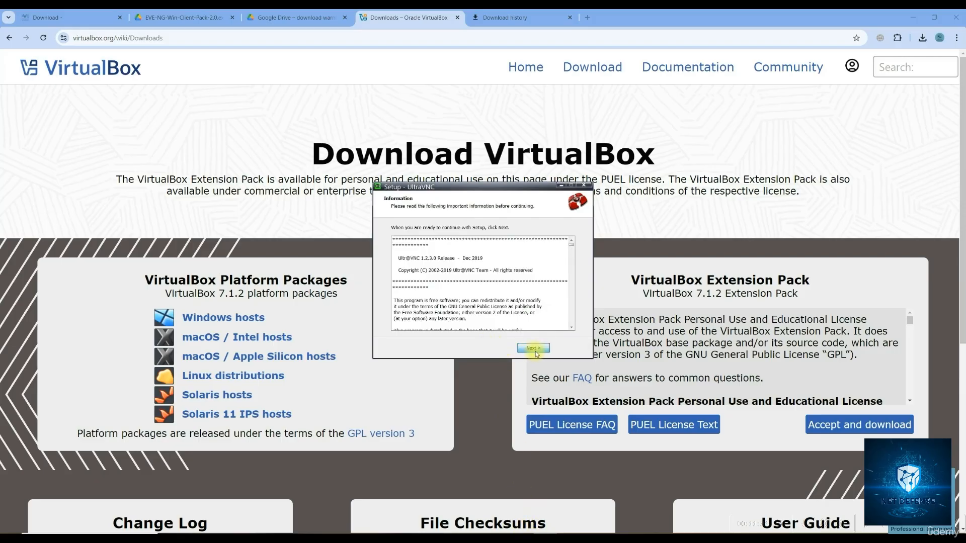
pyautogui.click(533, 348)
pyautogui.click(455, 269)
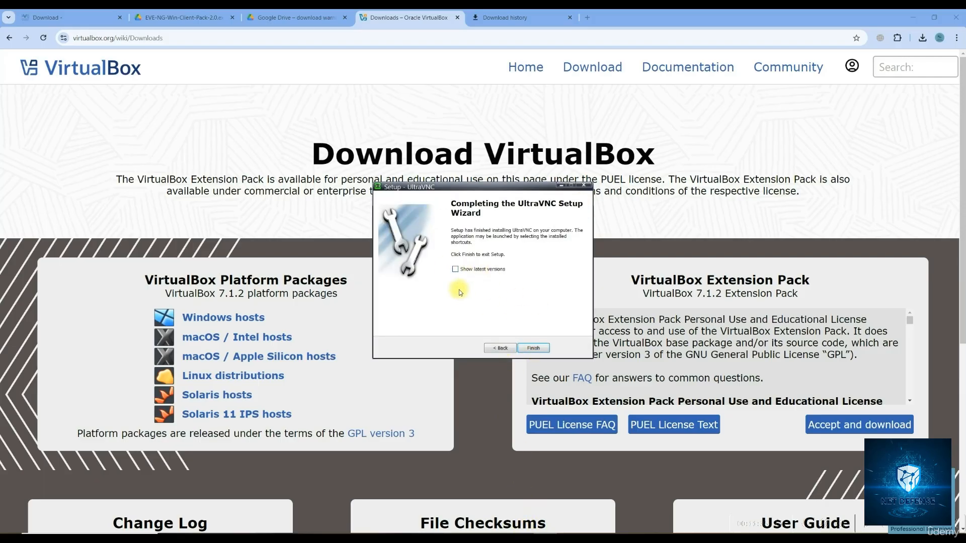
pyautogui.click(533, 350)
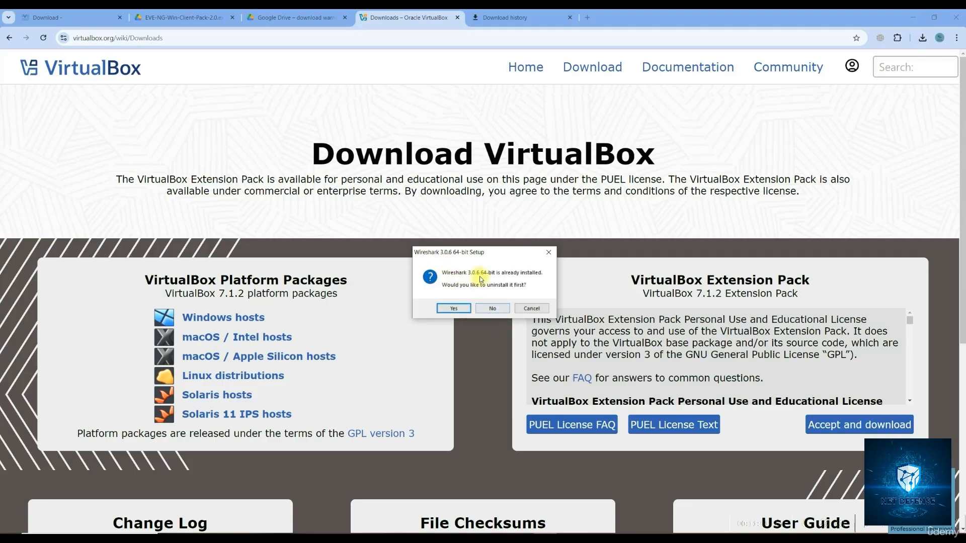
# Decline uninstalling and install Wireshark 3.0.6 with all default options
pyautogui.click(492, 308)
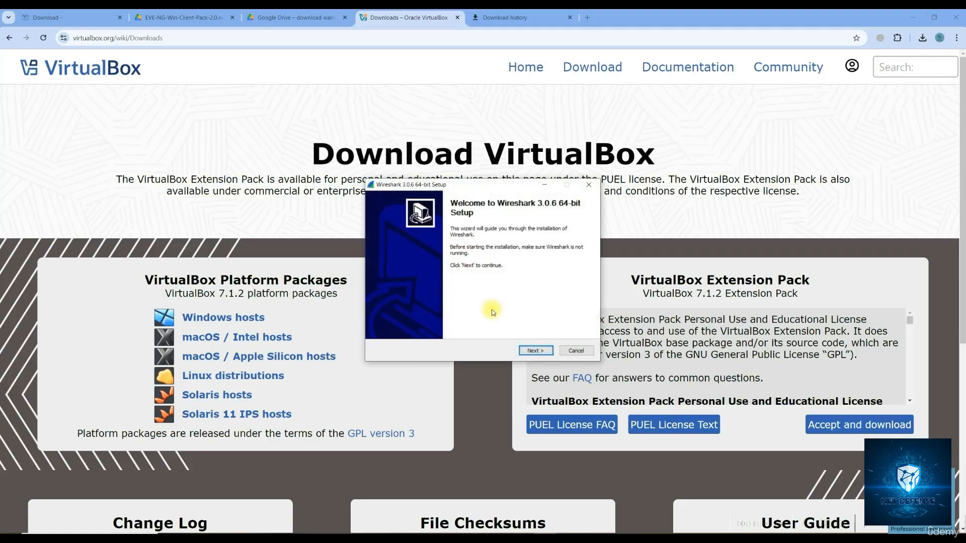
pyautogui.click(531, 351)
pyautogui.click(531, 351)
pyautogui.click(531, 350)
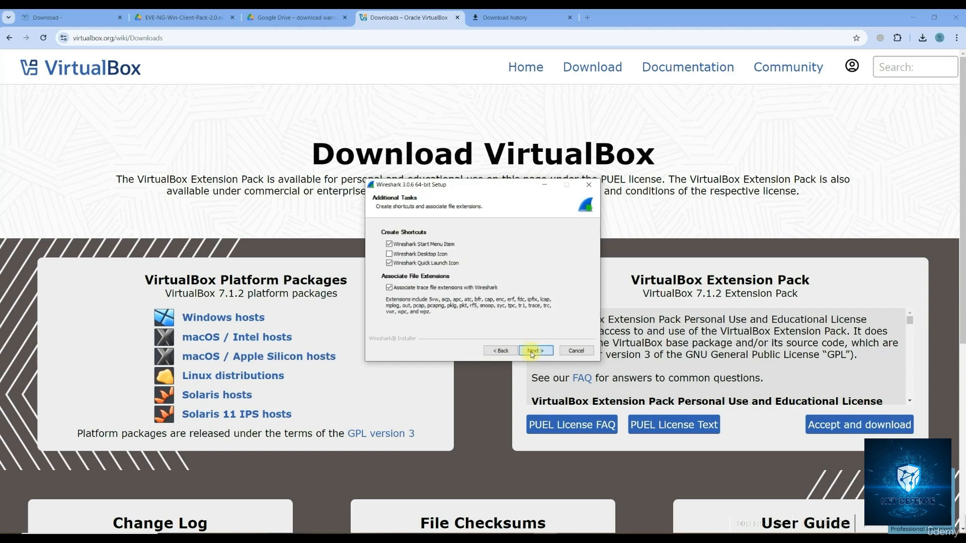
pyautogui.click(531, 351)
pyautogui.click(531, 351)
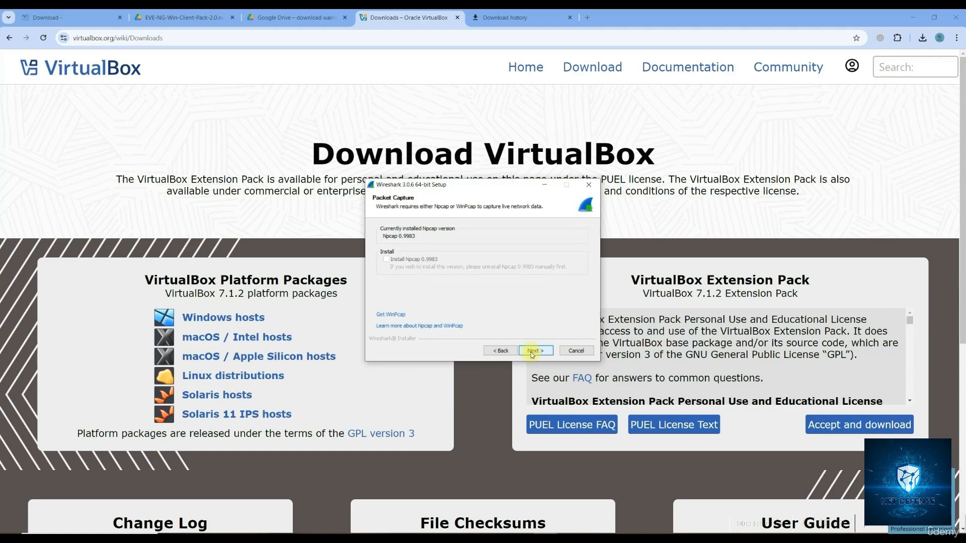
pyautogui.click(531, 351)
pyautogui.click(532, 350)
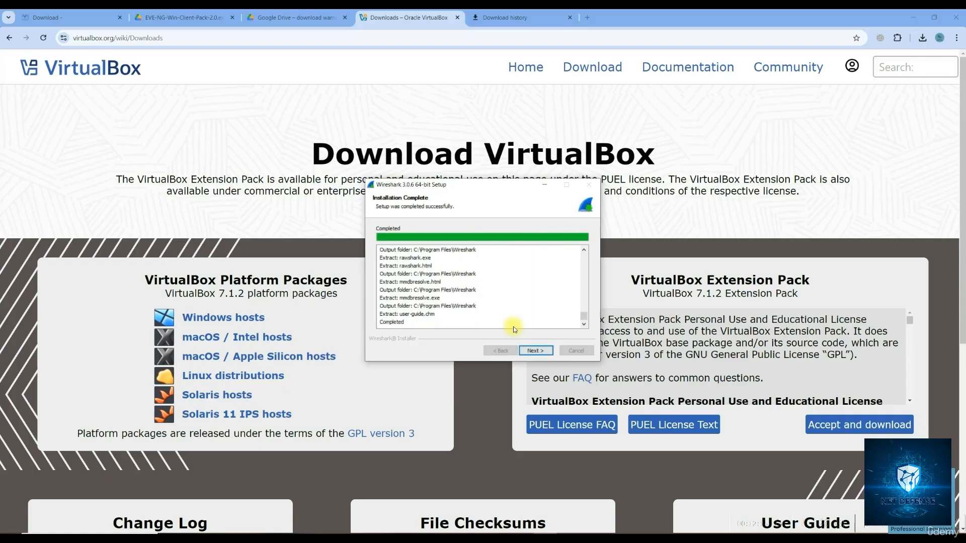
# Finish the Wireshark and EVE-NG Client Pack setups, then return to the Google Drive warning tab
pyautogui.click(535, 350)
pyautogui.click(536, 350)
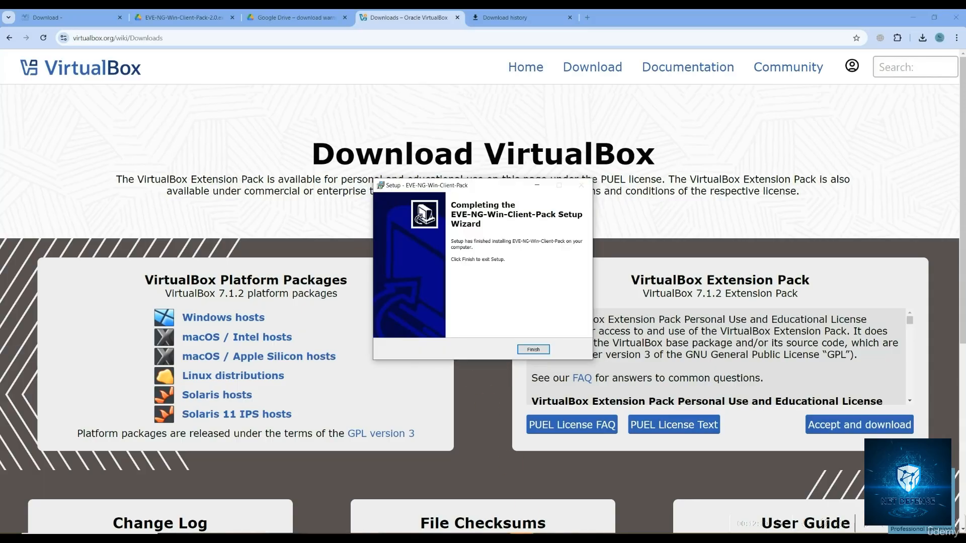
pyautogui.click(532, 352)
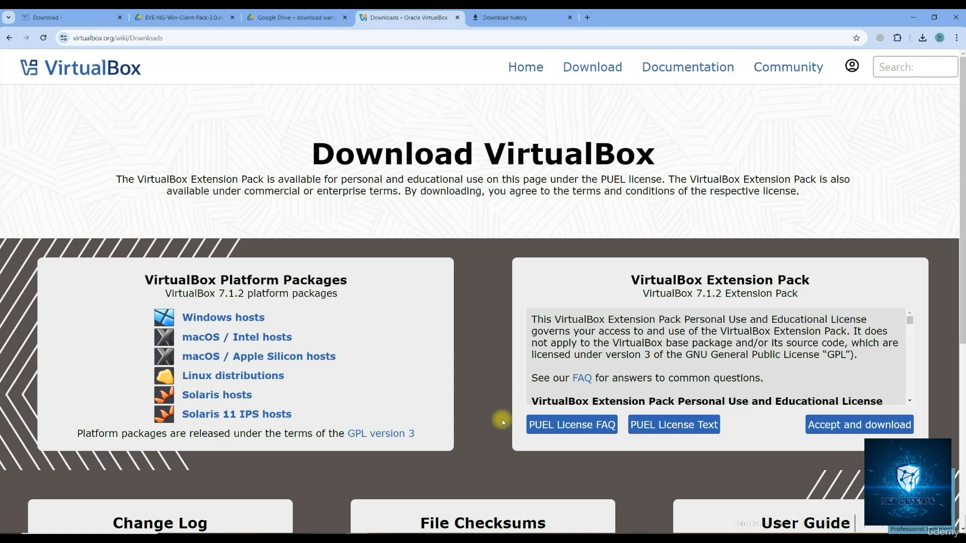
pyautogui.click(306, 22)
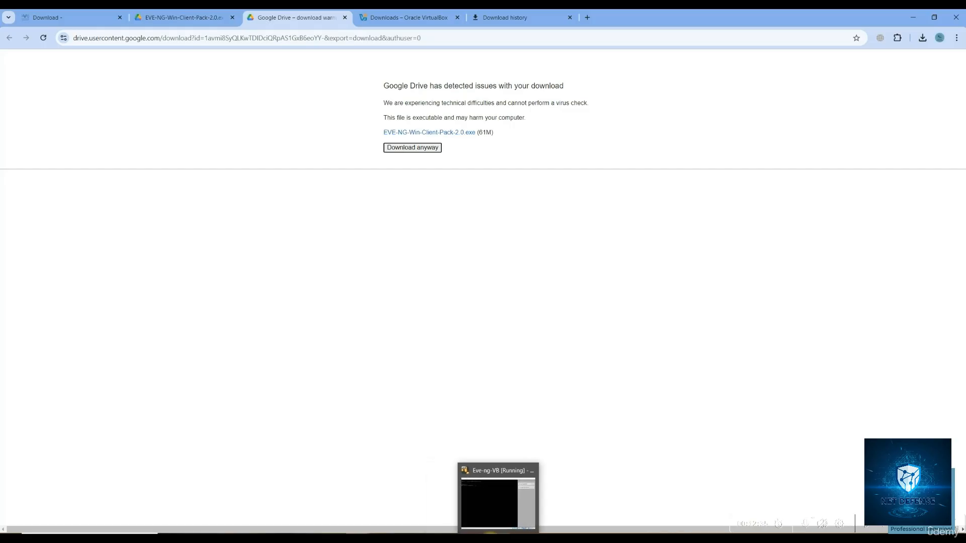
# Bring the running Eve-ng-VB machine window to the front
pyautogui.click(490, 508)
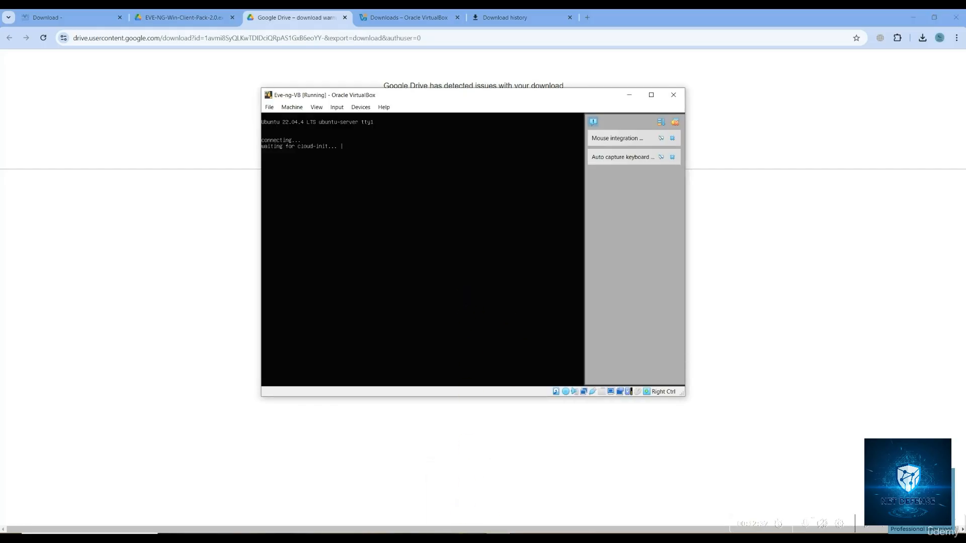
pyautogui.click(474, 537)
pyautogui.click(499, 537)
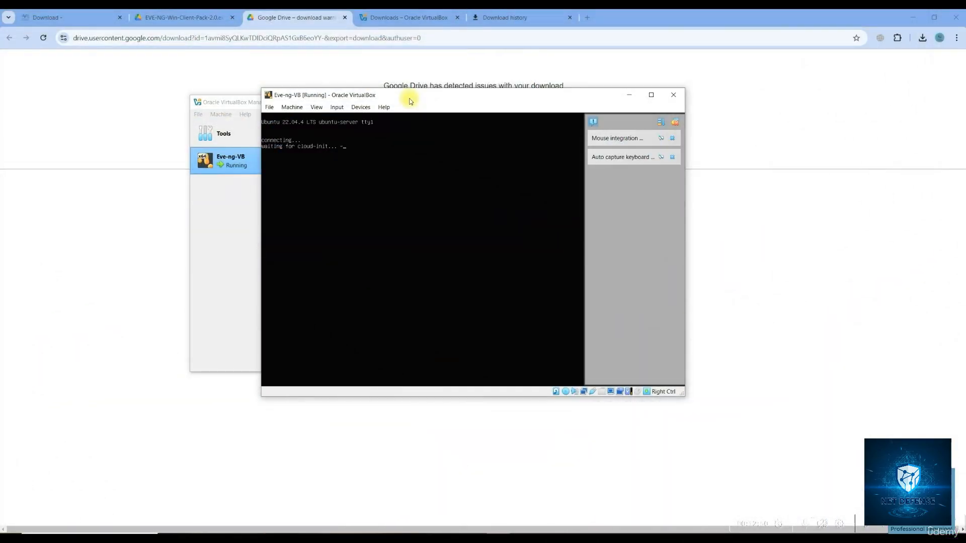
pyautogui.click(405, 537)
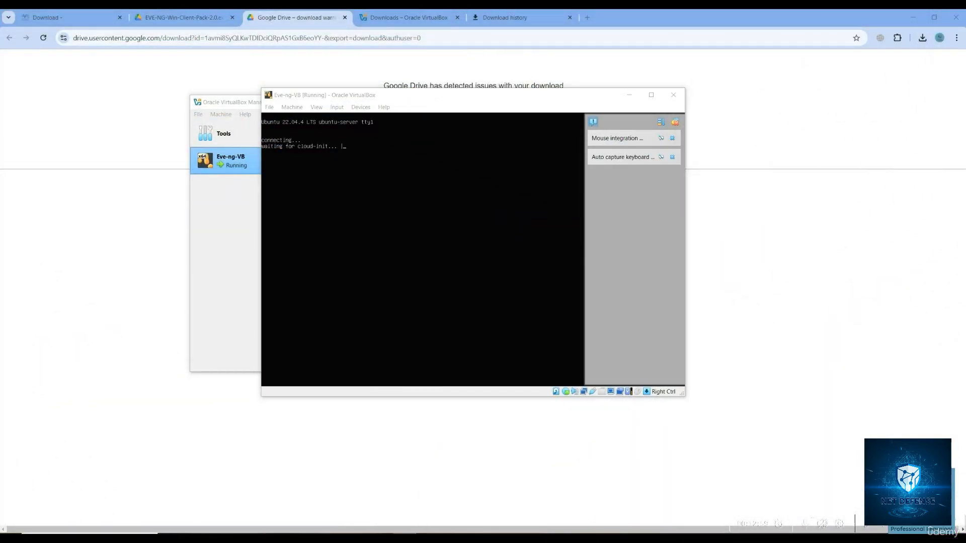
# Choose English as the installer language and confirm continuing the destructive install
pyautogui.click(437, 175)
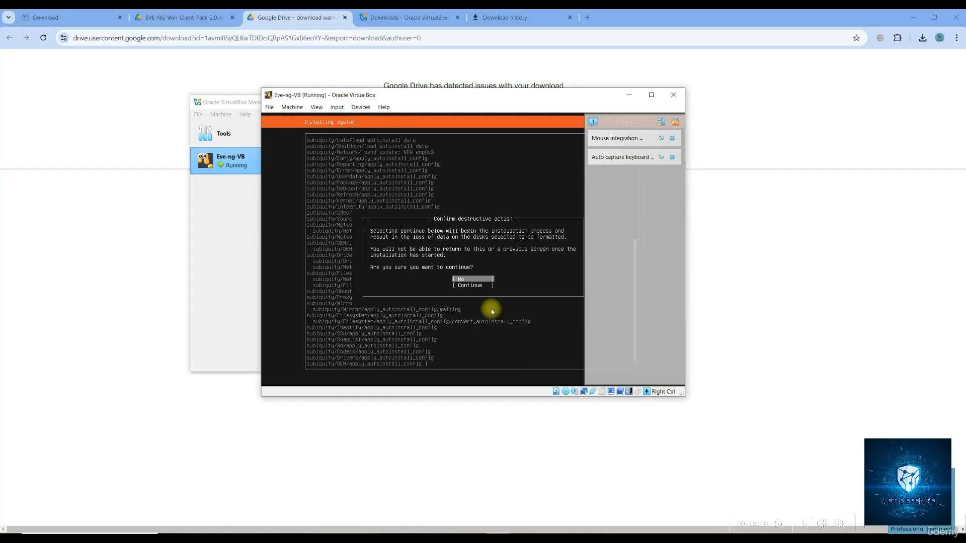
pyautogui.press('Down')
pyautogui.press('Return')
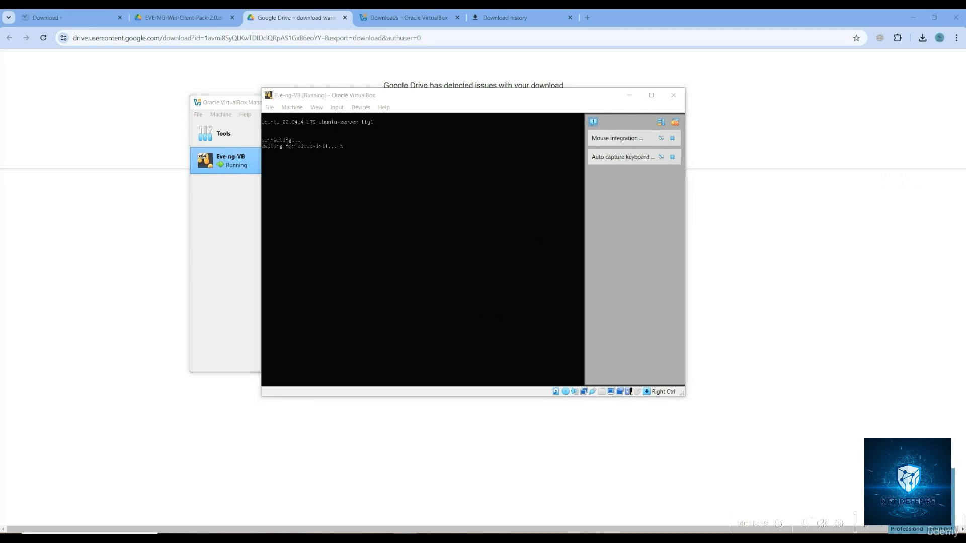
pyautogui.click(482, 273)
# Advance the installer past the language and keyboard screens, then open the running machine's Machine menu
pyautogui.click(482, 314)
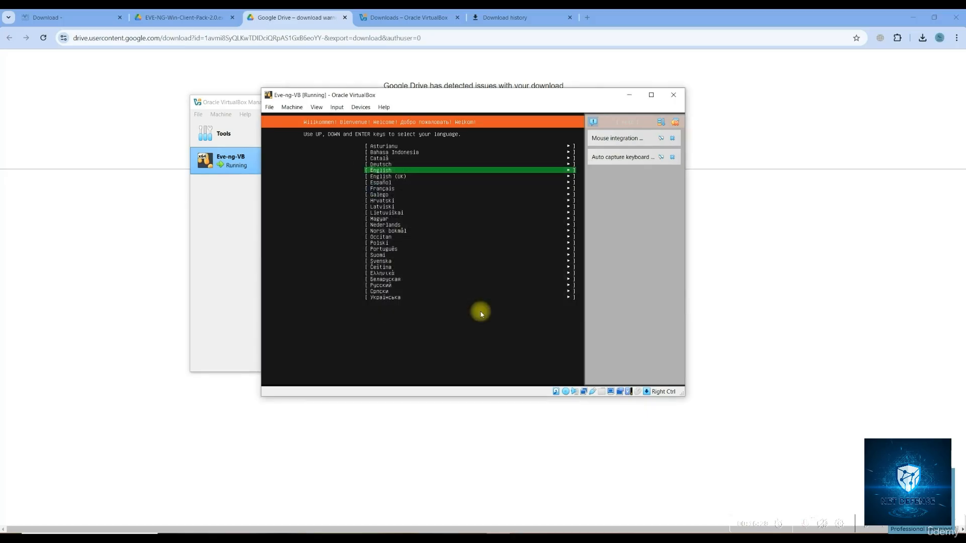
pyautogui.press('Return')
pyautogui.press('Return')
pyautogui.press('Return')
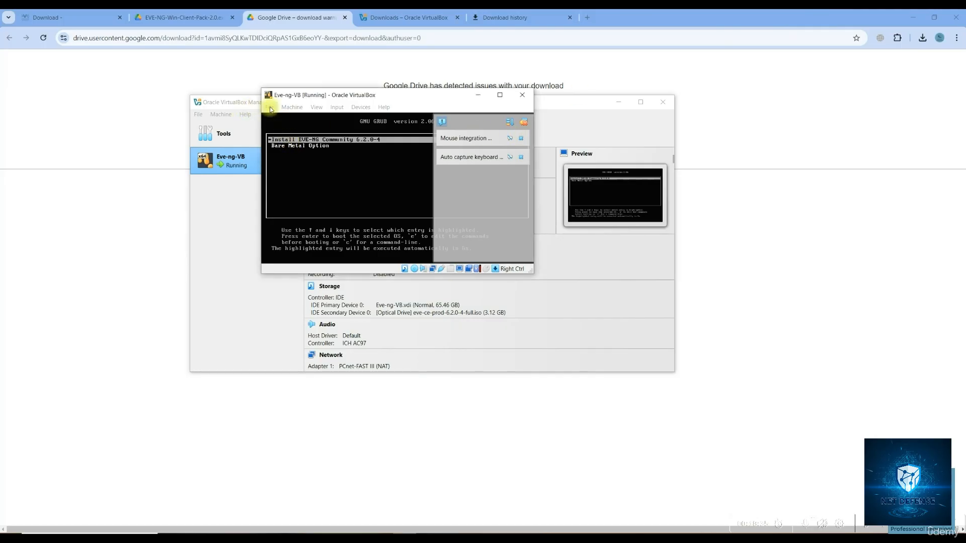
pyautogui.click(271, 109)
pyautogui.moveTo(292, 107)
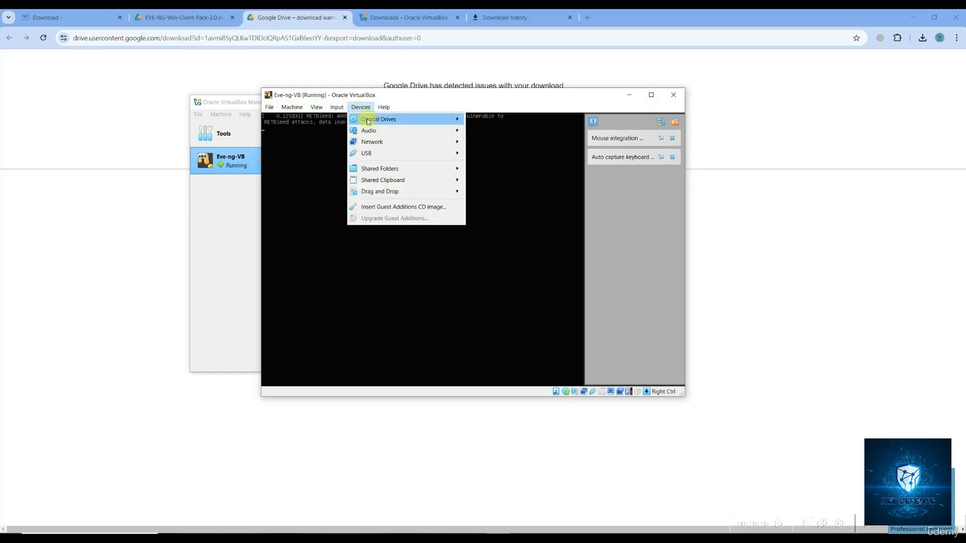
# Force-unmount the EVE-NG installer ISO from the VM's optical drive
pyautogui.moveTo(371, 125)
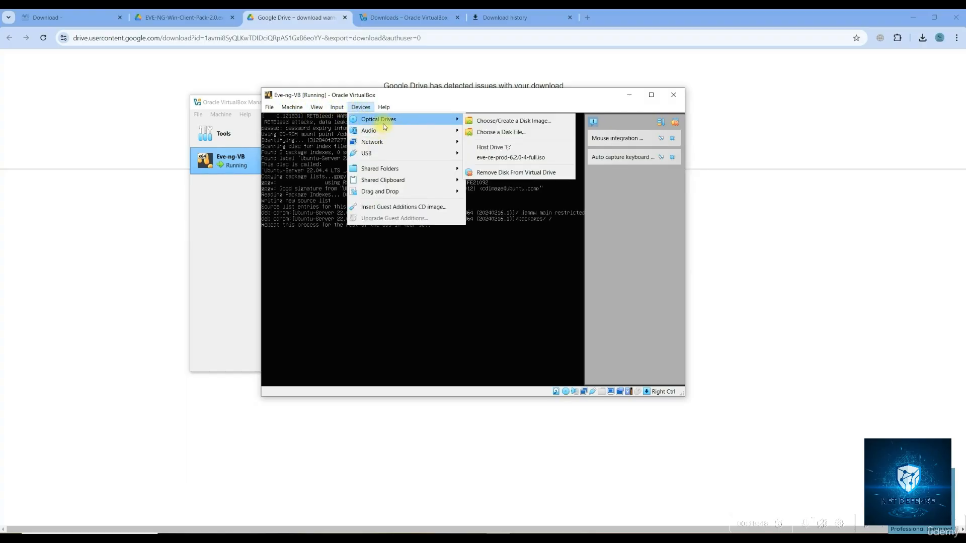
pyautogui.click(520, 174)
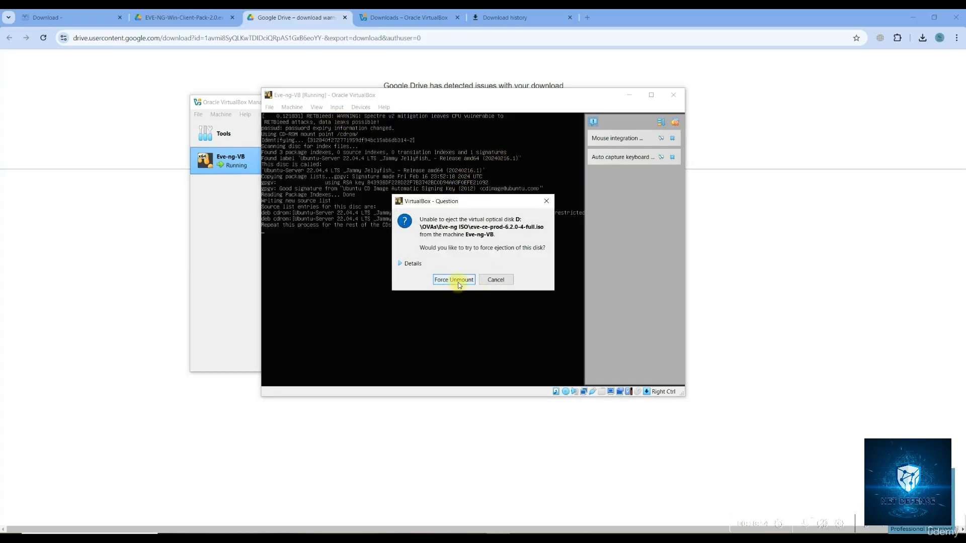
pyautogui.click(458, 282)
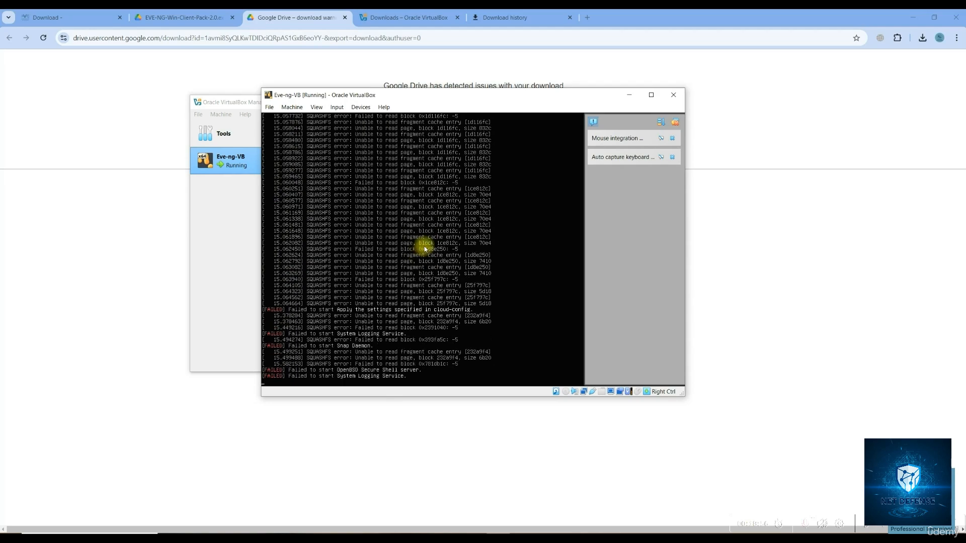
# Power off Eve-ng-VB from the VirtualBox Manager's Stop menu and confirm
pyautogui.click(291, 107)
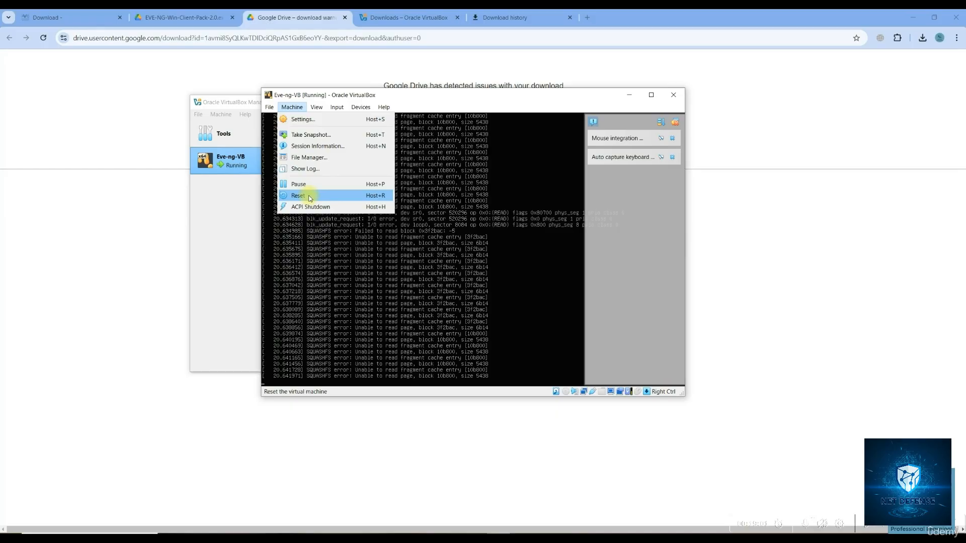
pyautogui.click(224, 162)
pyautogui.rightClick(227, 167)
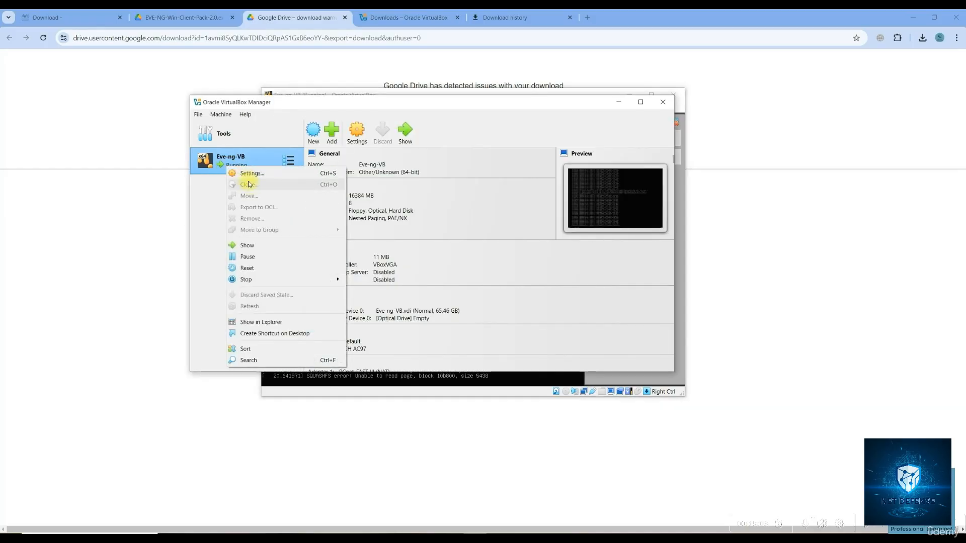
pyautogui.moveTo(245, 281)
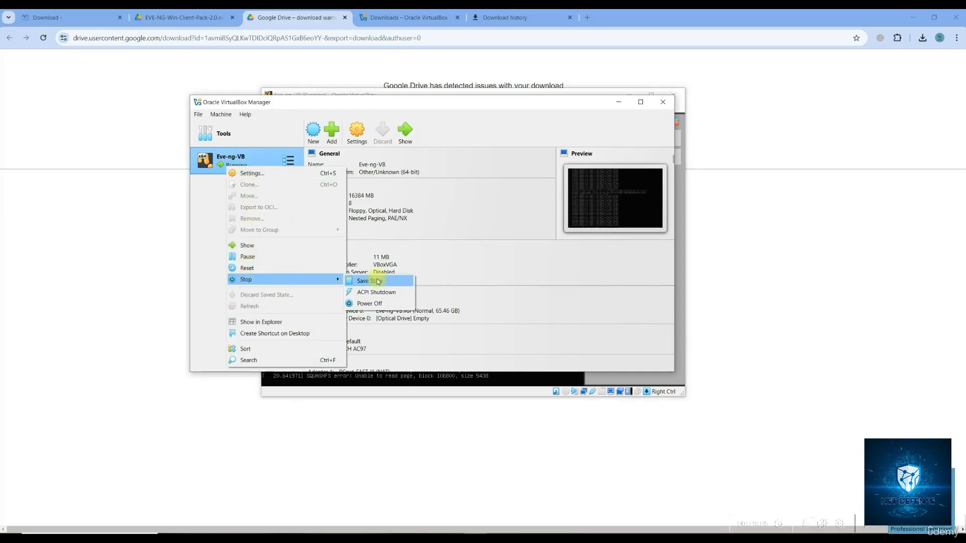
pyautogui.click(358, 303)
pyautogui.click(413, 277)
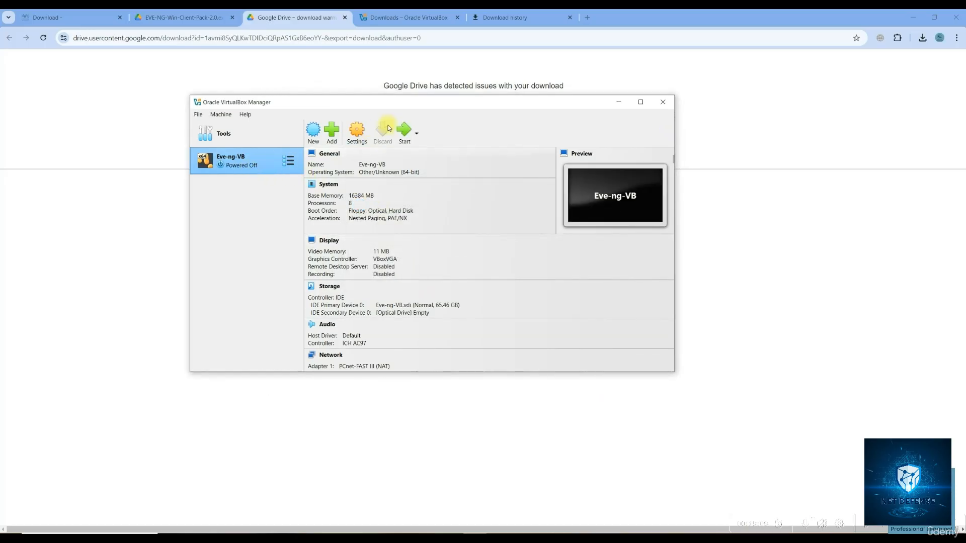
# Start Eve-ng-VB from the VirtualBox Manager so it boots from its hard disk
pyautogui.click(404, 131)
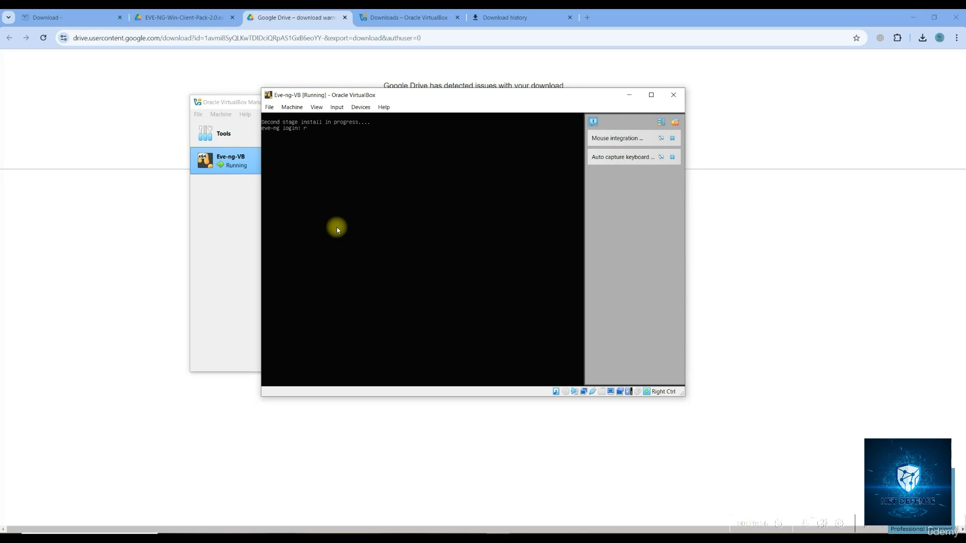
# Log into the EVE-NG console as root with the default password
pyautogui.write('oot')
pyautogui.press('Return')
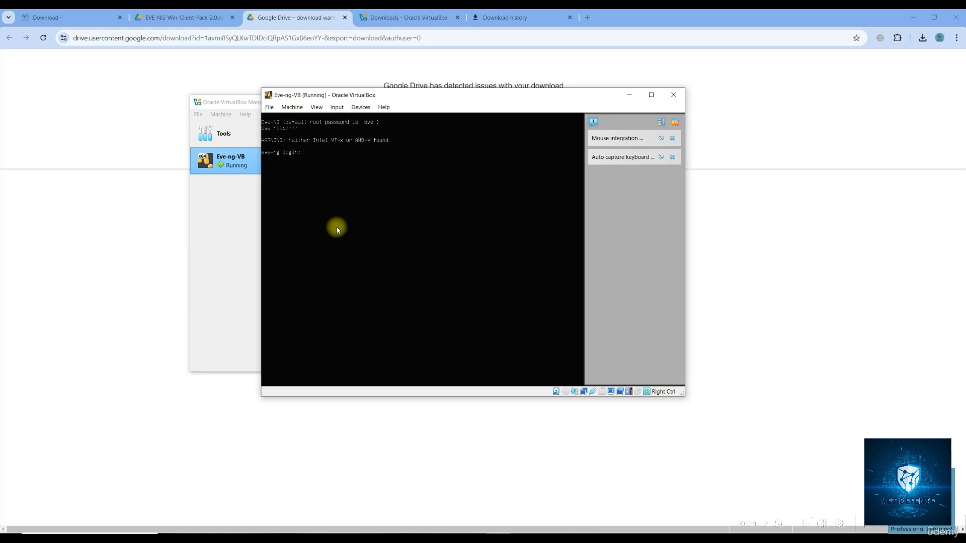
pyautogui.write('root')
pyautogui.press('Return')
pyautogui.write('eve')
pyautogui.press('Return')
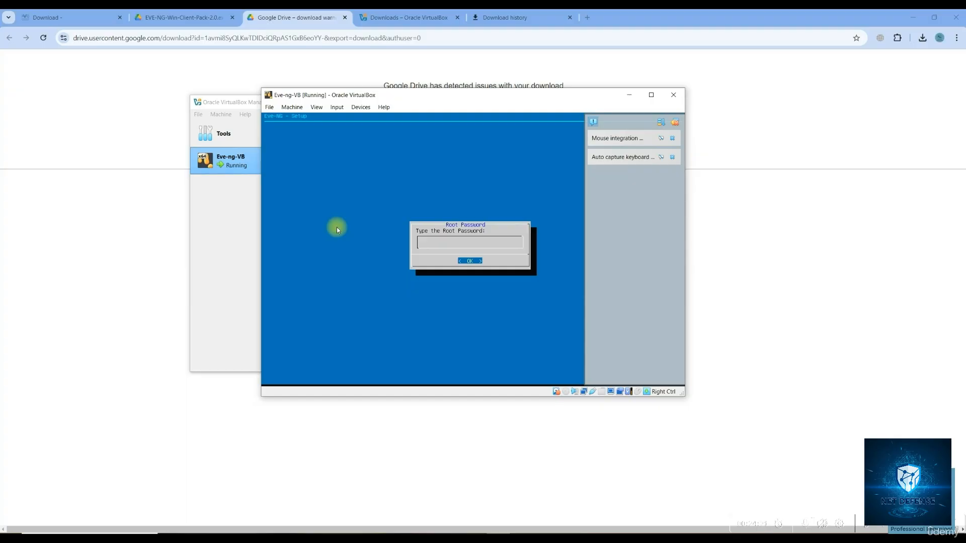
# Set the new root password and change the hostname to Eve-ng-VB
pyautogui.press('Return')
pyautogui.press('Return')
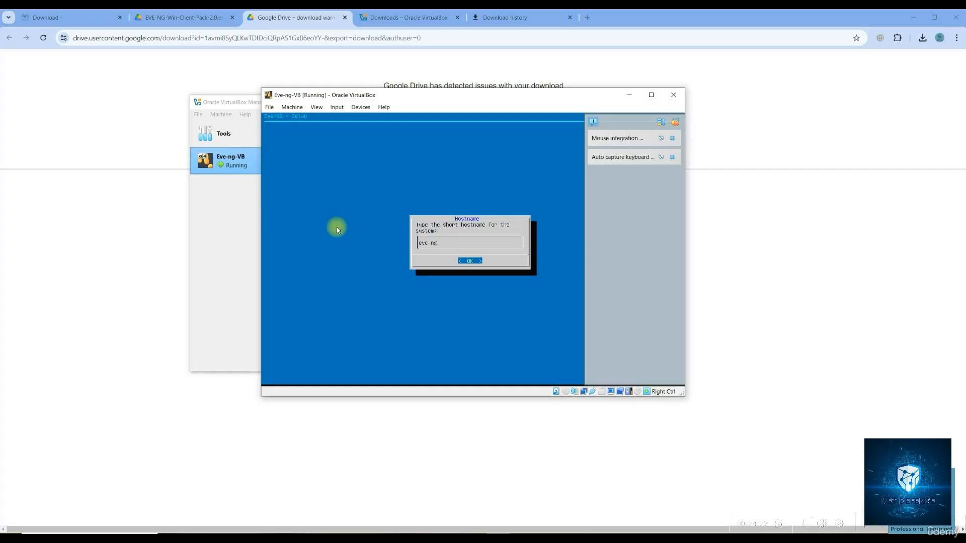
pyautogui.press('BackSpace')
pyautogui.press('BackSpace')
pyautogui.press('BackSpace')
pyautogui.press('BackSpace')
pyautogui.press('BackSpace')
pyautogui.write('Eve-')
pyautogui.write('VB')
pyautogui.press('Return')
# Accept example.com as the DNS domain and choose static IP for the management network
pyautogui.press('Return')
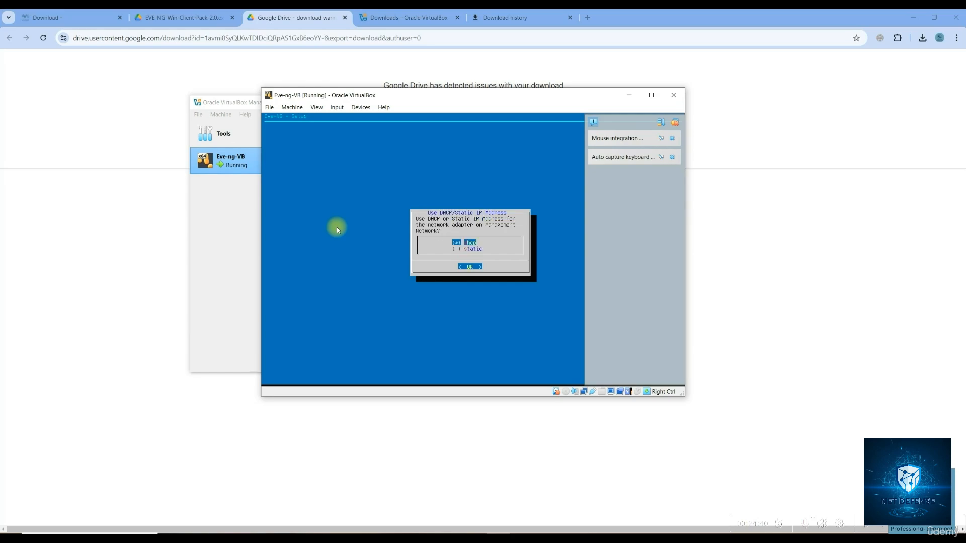
pyautogui.press('Down')
pyautogui.press('Up')
pyautogui.press('Down')
pyautogui.press('Return')
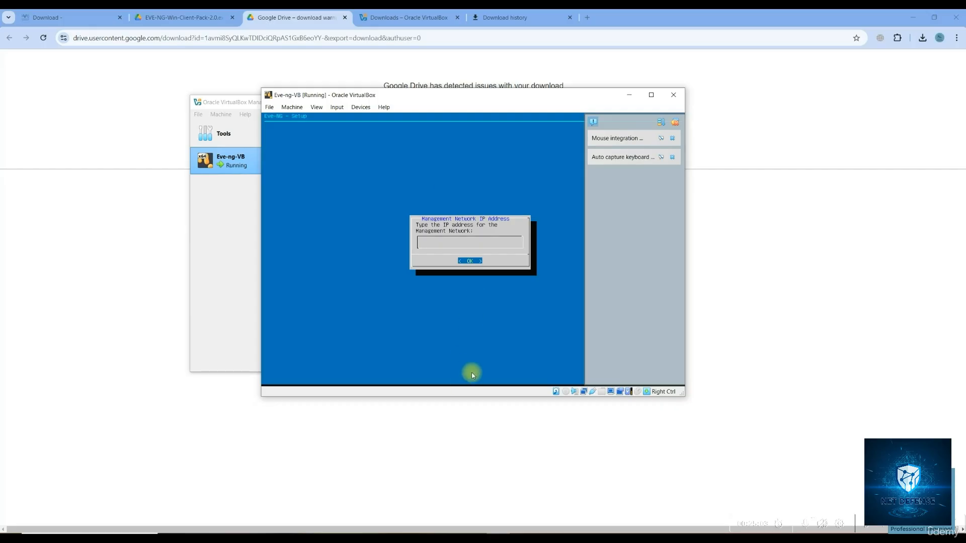
# Open Task Manager from the taskbar menu, then close it again
pyautogui.rightClick(538, 532)
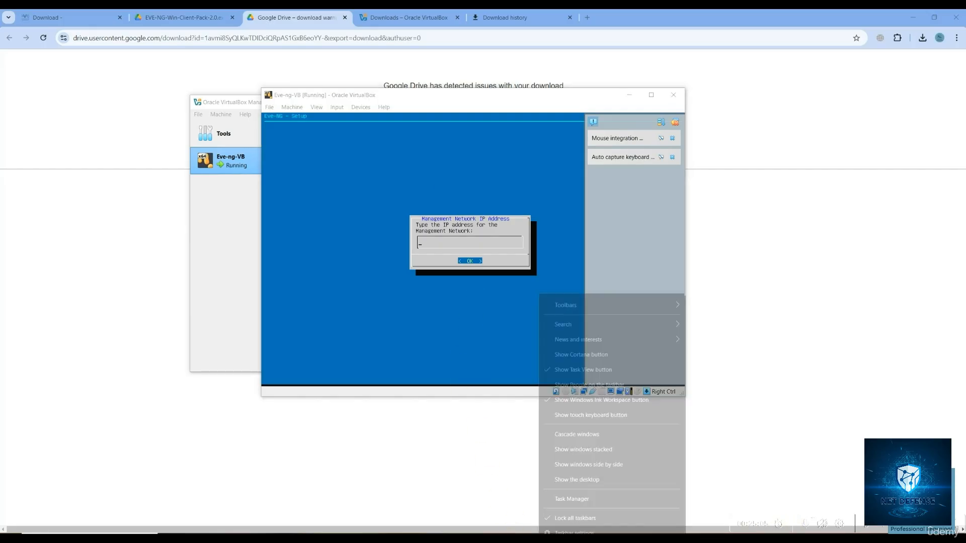
pyautogui.click(578, 499)
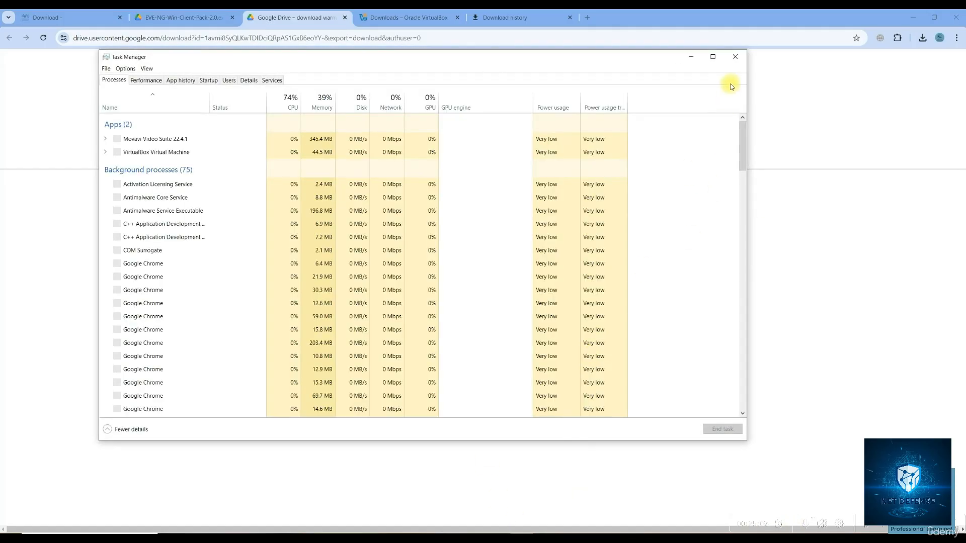
pyautogui.click(735, 57)
pyautogui.rightClick(556, 532)
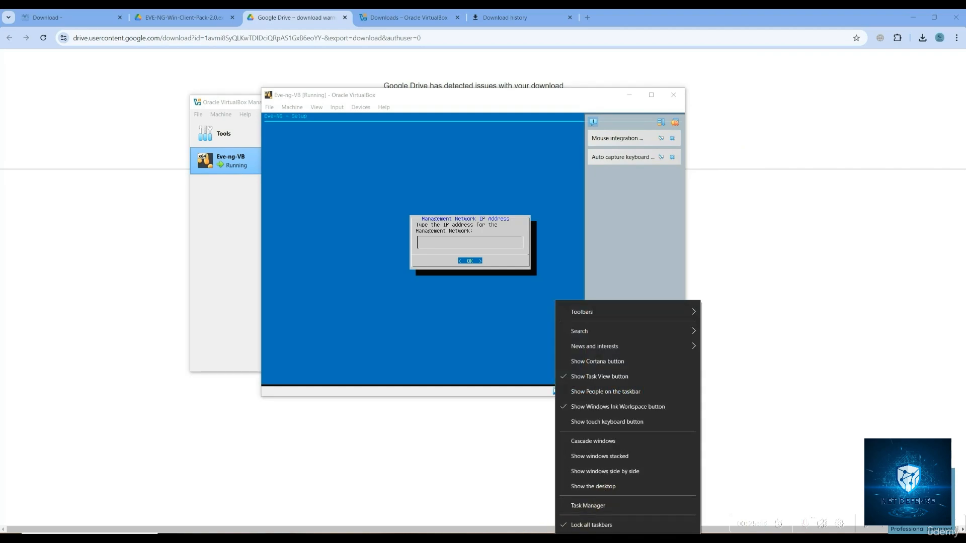
pyautogui.click(594, 536)
# Launch Command Prompt via Run and execute ipconfig /all
pyautogui.press('super+r')
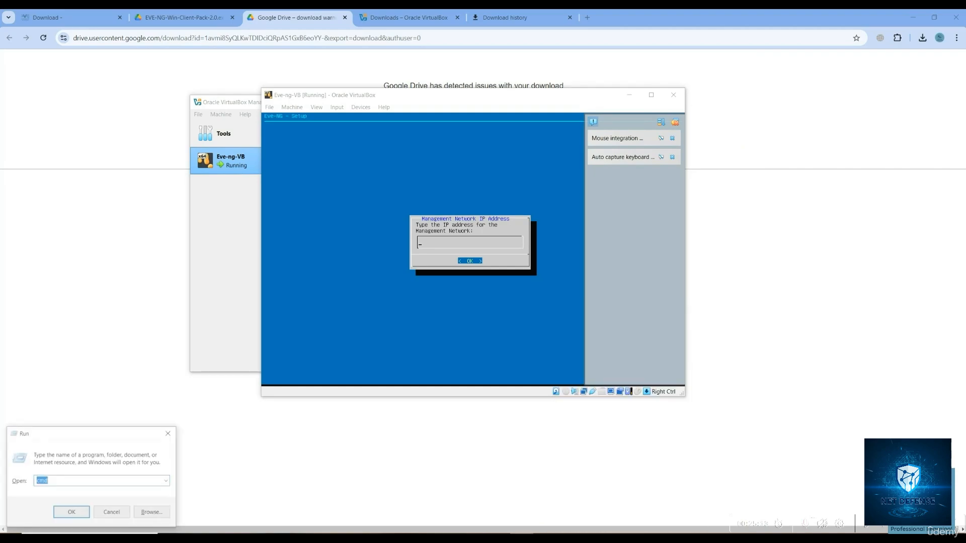
pyautogui.write('cmd')
pyautogui.press('Return')
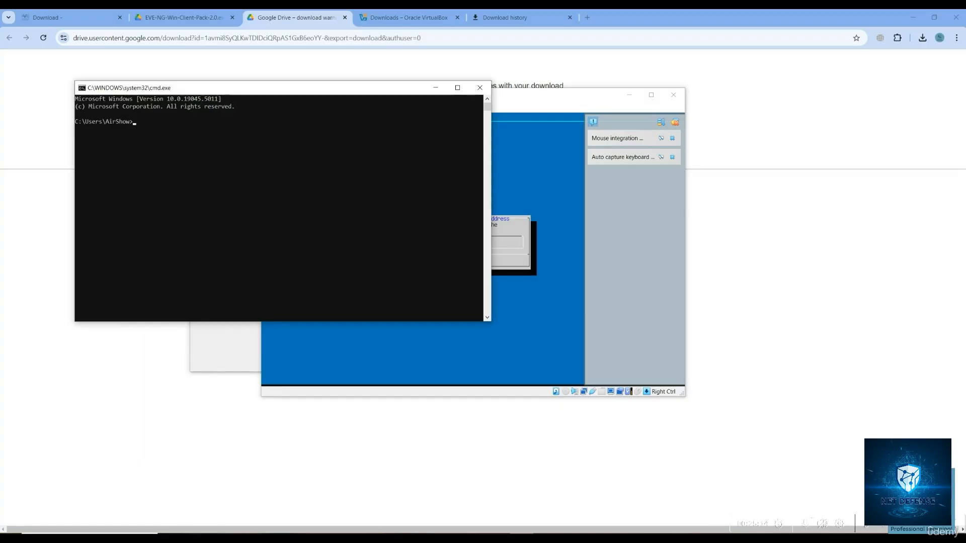
pyautogui.write('ipconfig /all')
pyautogui.press('Return')
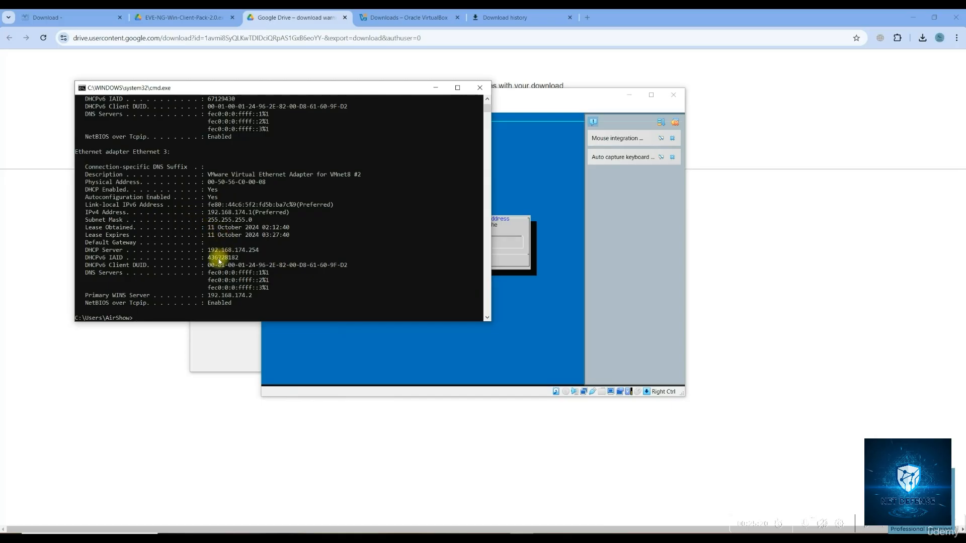
# Scroll up to the Ethernet adapter and highlight the IPv4 address 192.168.1.18
pyautogui.scroll(4, 209, 241)
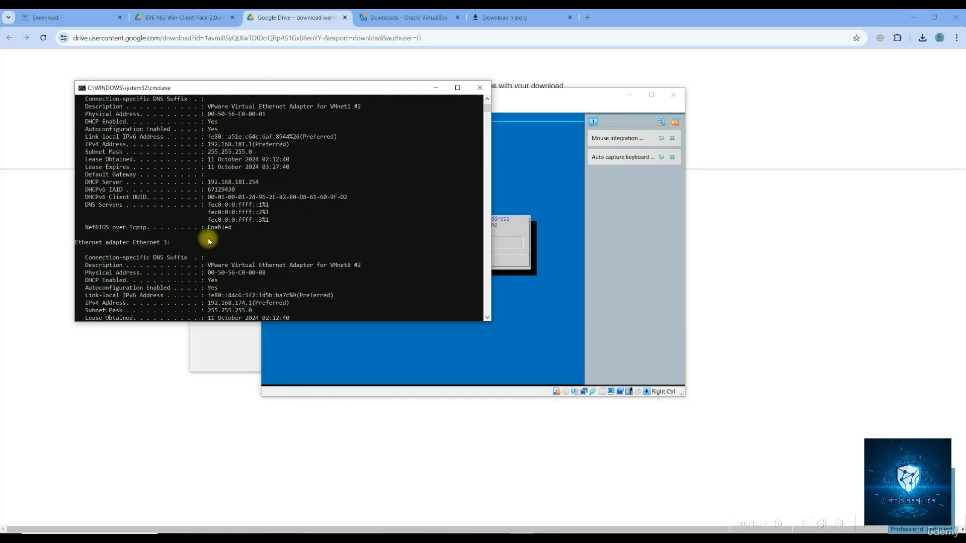
pyautogui.scroll(1, 209, 241)
pyautogui.scroll(1, 209, 242)
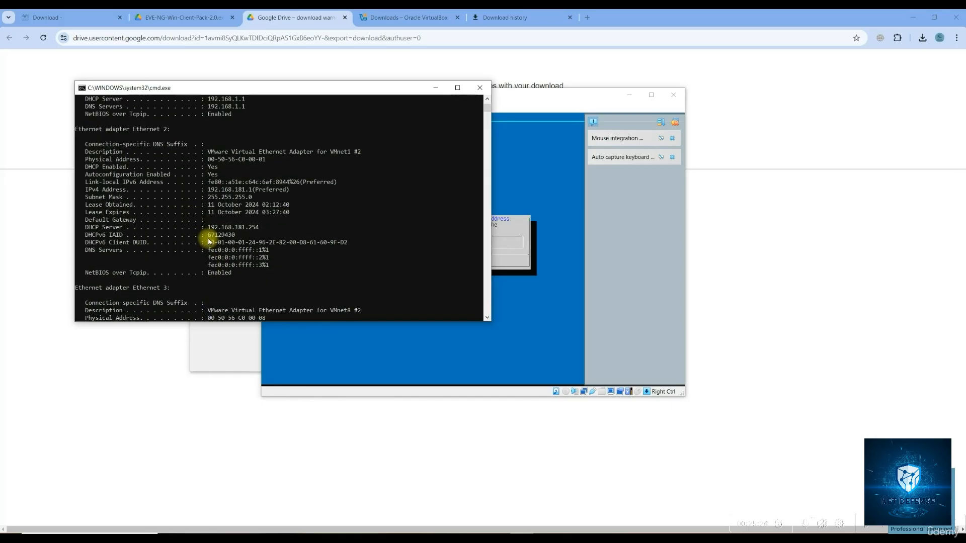
pyautogui.scroll(2, 209, 193)
pyautogui.scroll(3, 209, 193)
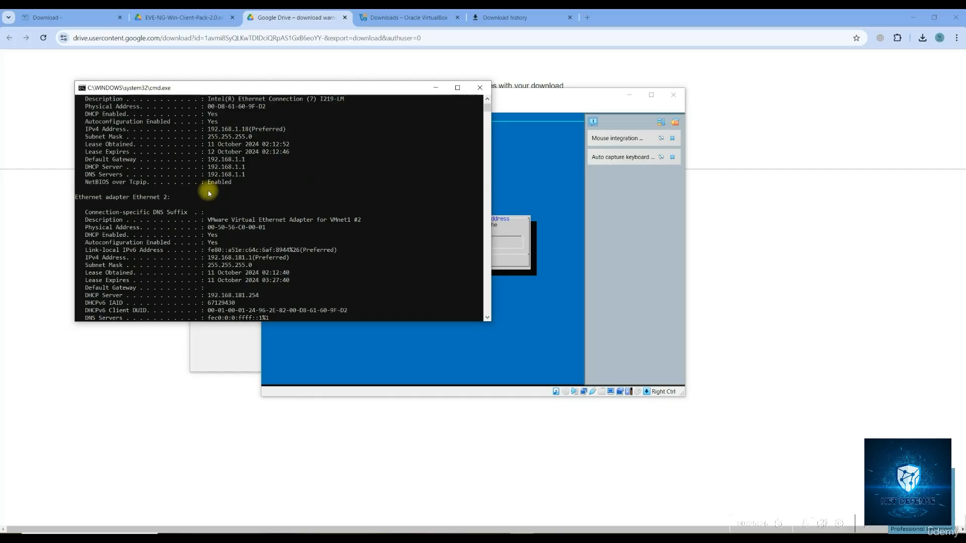
pyautogui.moveTo(205, 176); pyautogui.dragTo(246, 174)
pyautogui.click(239, 176)
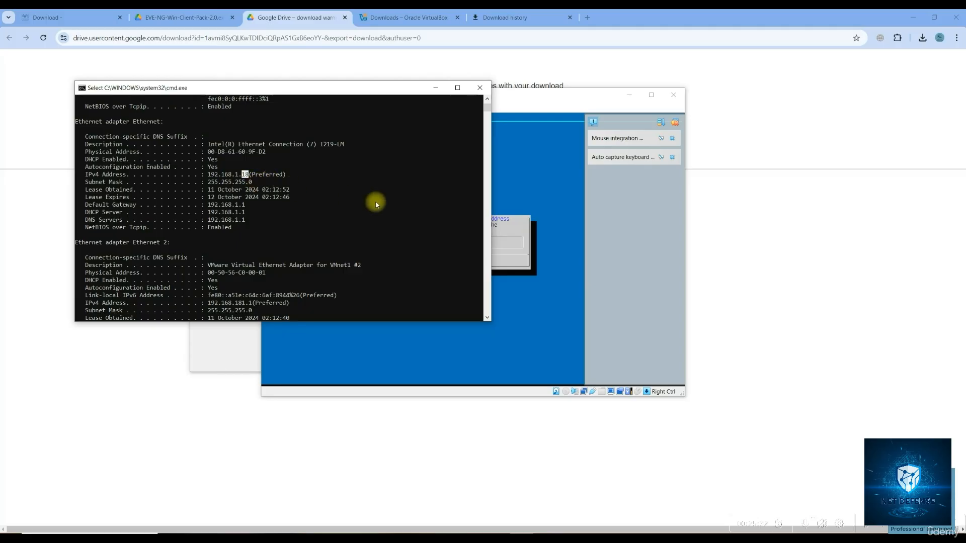
# Minimize Command Prompt and refocus the VM console, dismissing the input capture notice
pyautogui.click(436, 89)
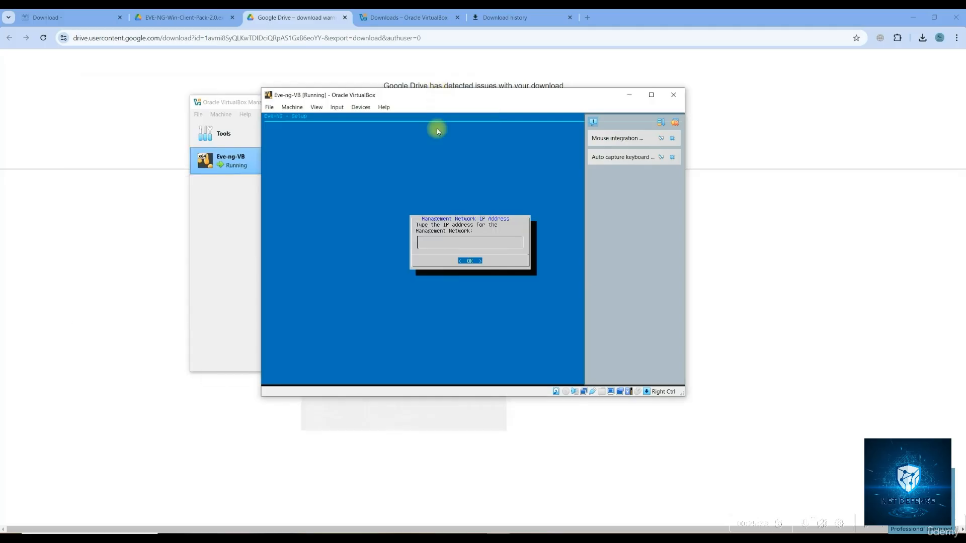
pyautogui.click(441, 247)
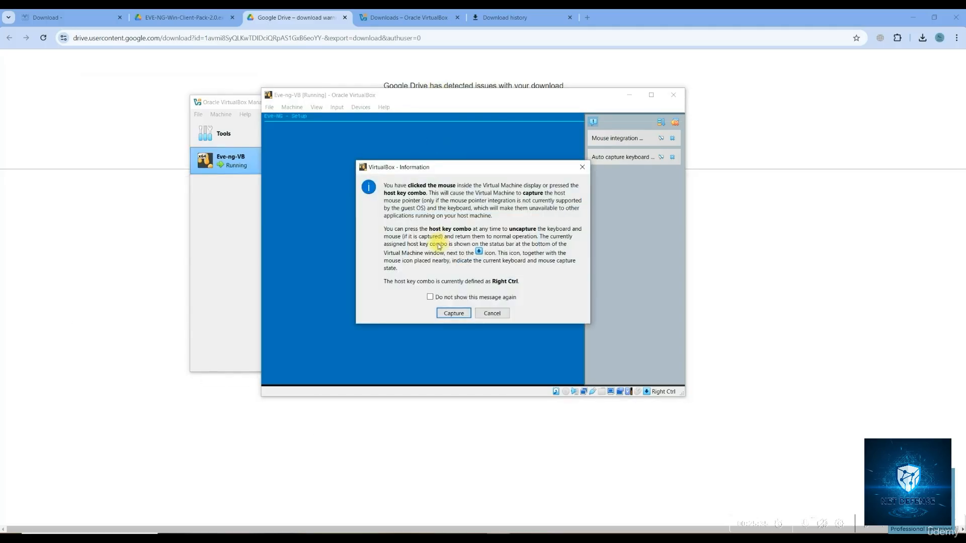
pyautogui.click(487, 313)
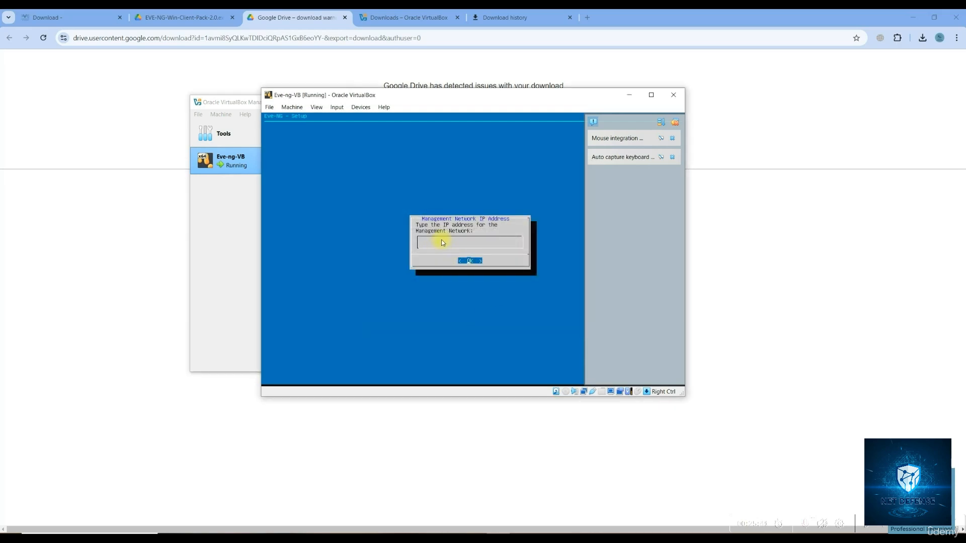
pyautogui.click(443, 243)
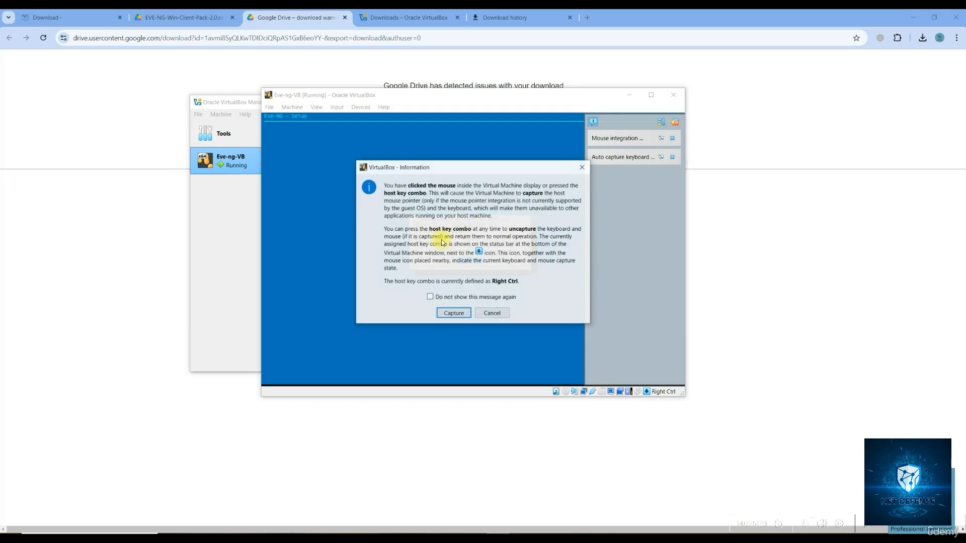
pyautogui.click(487, 313)
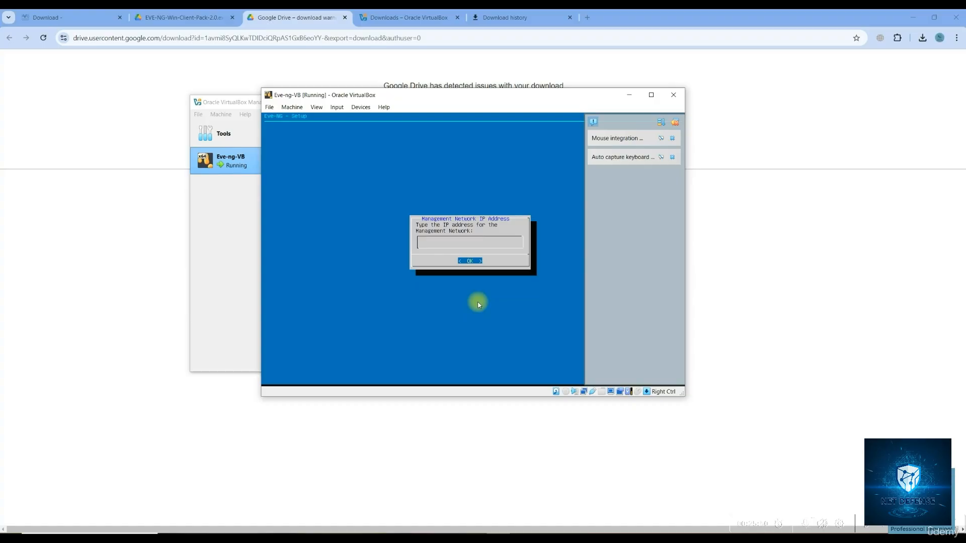
# Enter management IP 192.168.1.198, subnet mask 255.255.255.0 and gateway 192.168.1.1
pyautogui.write('192.168.1.198')
pyautogui.press('Return')
pyautogui.write('255.255.255.0')
pyautogui.press('Return')
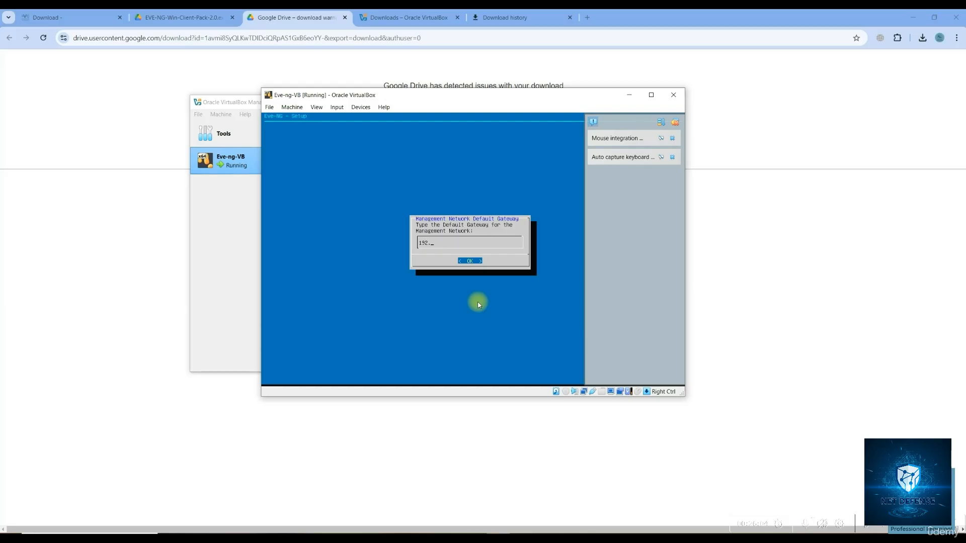
pyautogui.write('192.168.1.1')
pyautogui.press('Return')
# Set primary DNS 192.168.1.1 and secondary DNS 8.8.8.8, leaving NTP blank
pyautogui.write('1')
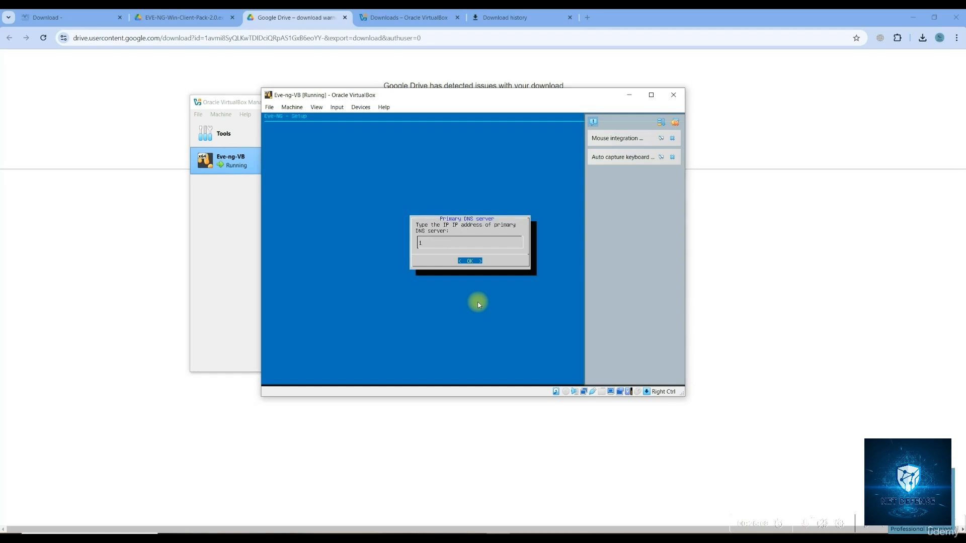
pyautogui.write('92.168')
pyautogui.press('BackSpace')
pyautogui.press('BackSpace')
pyautogui.press('Return')
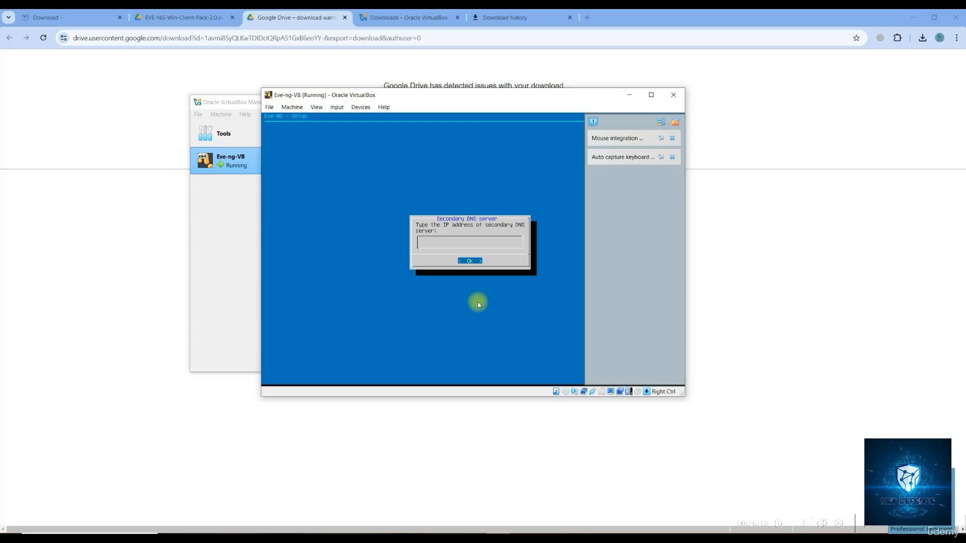
pyautogui.write('8.8.8.8')
pyautogui.press('Return')
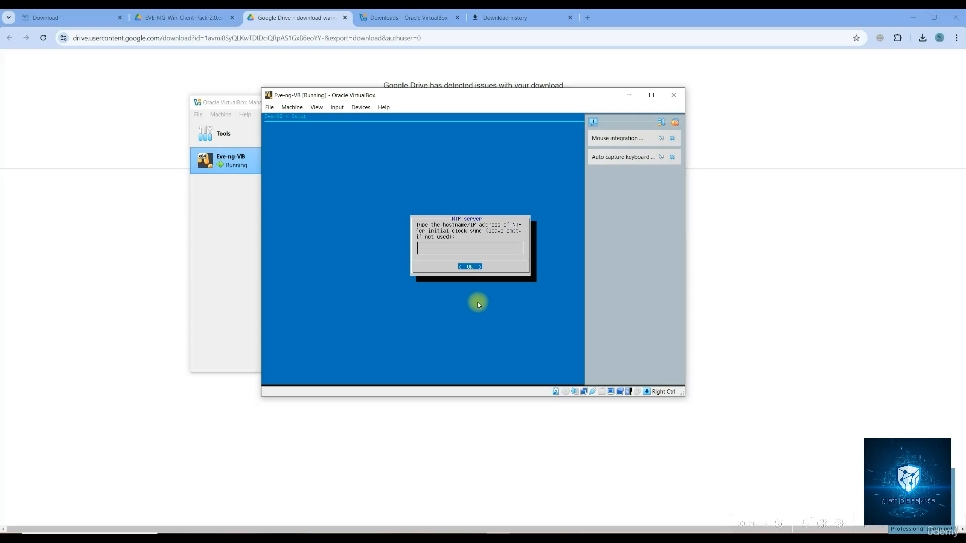
pyautogui.press('Return')
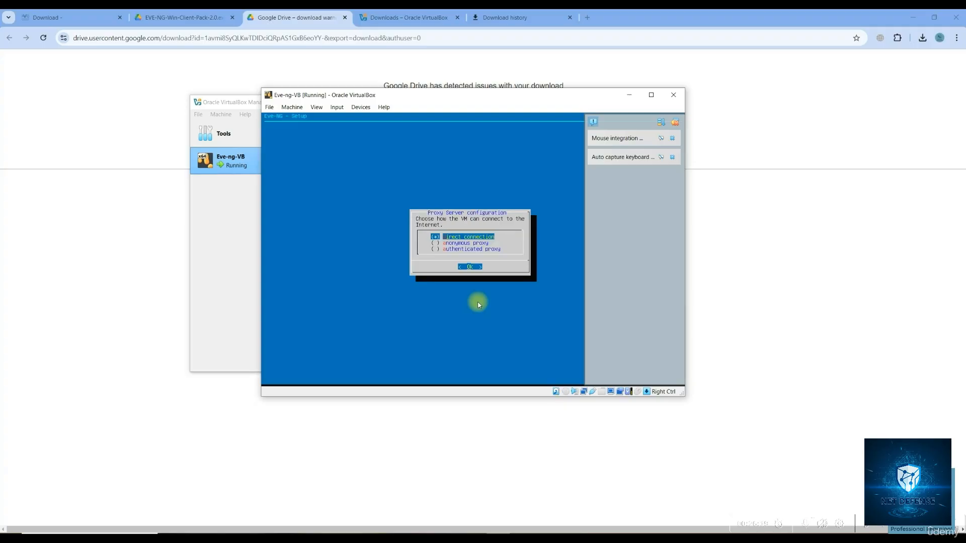
# Choose a direct internet connection with no proxy, then refocus the console without capturing the mouse
pyautogui.press('Return')
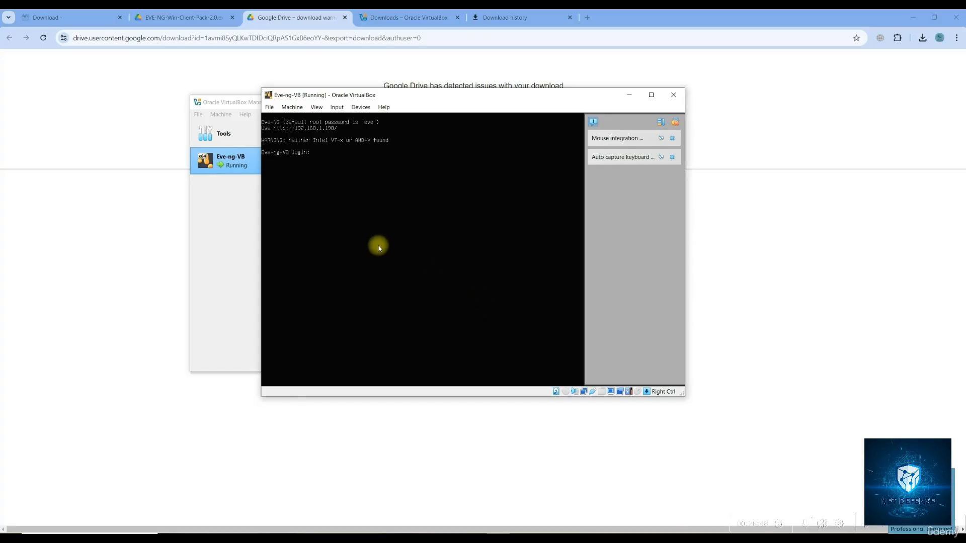
pyautogui.click(305, 129)
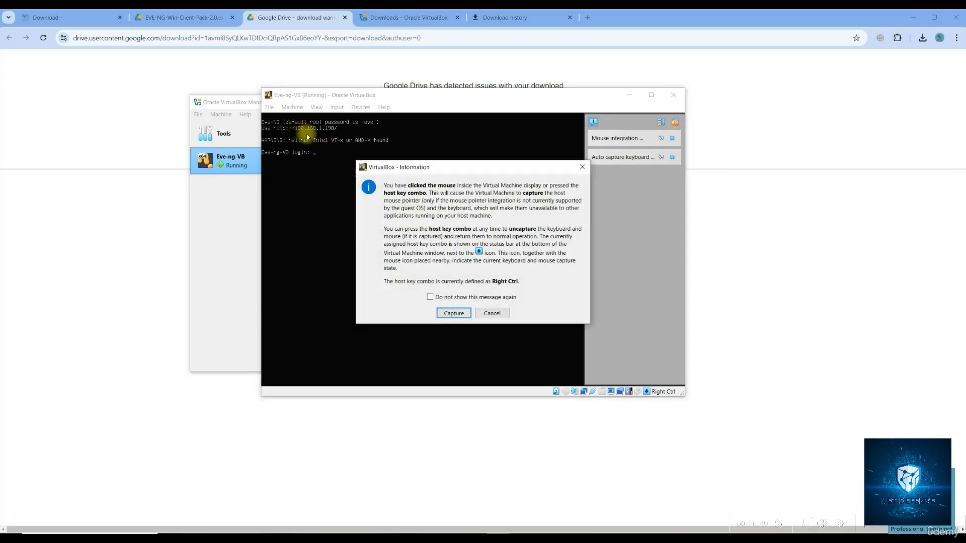
pyautogui.click(492, 312)
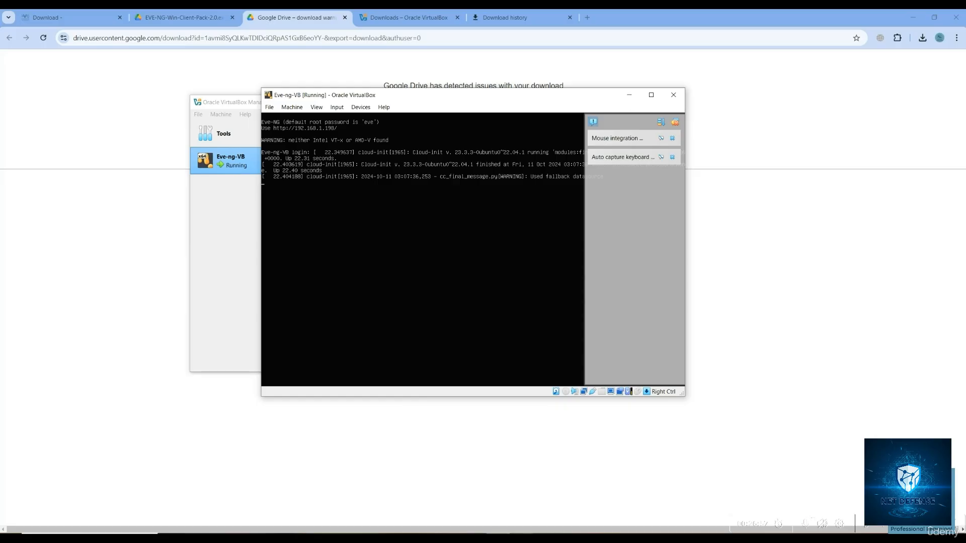
# Return to Command Prompt and ping 192.168.1.198
pyautogui.click(522, 538)
pyautogui.click(342, 314)
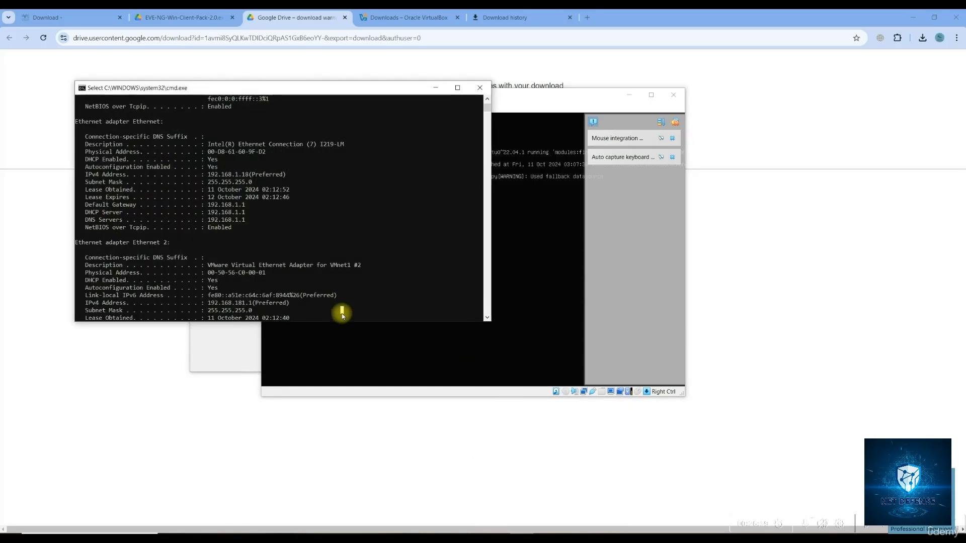
pyautogui.press('Return')
pyautogui.press('Return')
pyautogui.press('Return')
pyautogui.press('Return')
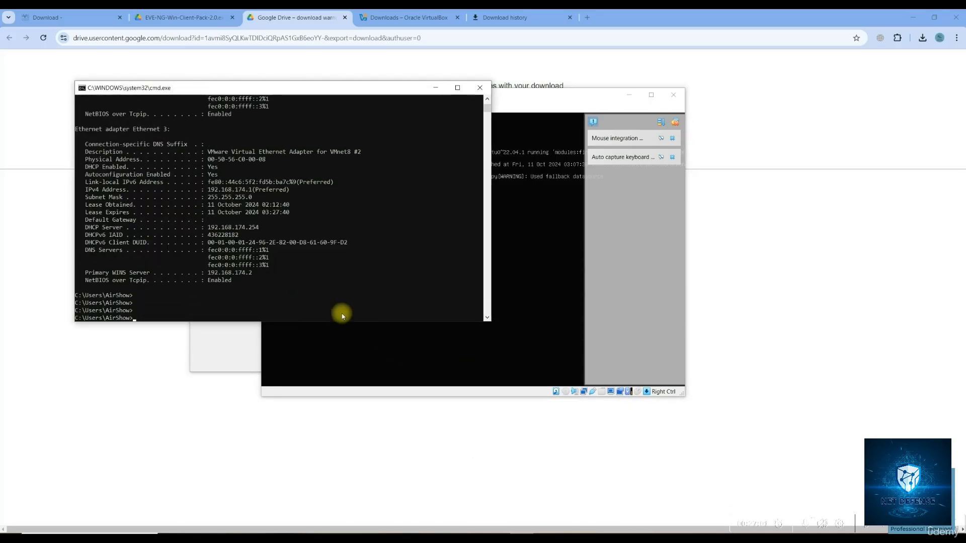
pyautogui.write('ping')
pyautogui.press('Up')
pyautogui.press('BackSpace')
pyautogui.press('BackSpace')
pyautogui.press('BackSpace')
pyautogui.press('BackSpace')
pyautogui.press('BackSpace')
pyautogui.press('BackSpace')
pyautogui.press('BackSpace')
pyautogui.press('BackSpace')
pyautogui.press('BackSpace')
pyautogui.press('BackSpace')
pyautogui.press('BackSpace')
pyautogui.write('ping 192.168.1.198')
pyautogui.press('Return')
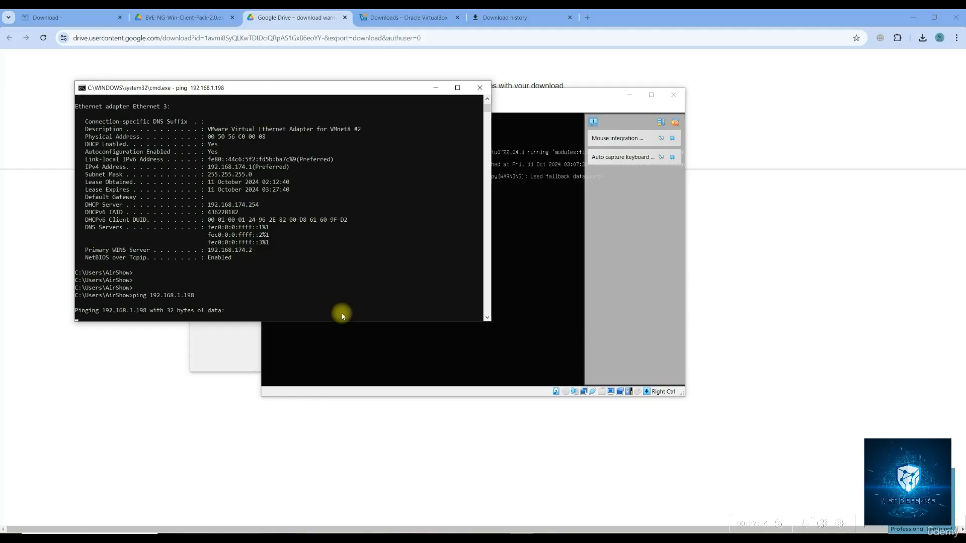
# Rerun it as a continuous ping 192.168.1.198 -t and rearrange the VM and prompt windows
pyautogui.hotkey('ctrl', 'c')
pyautogui.press('Up')
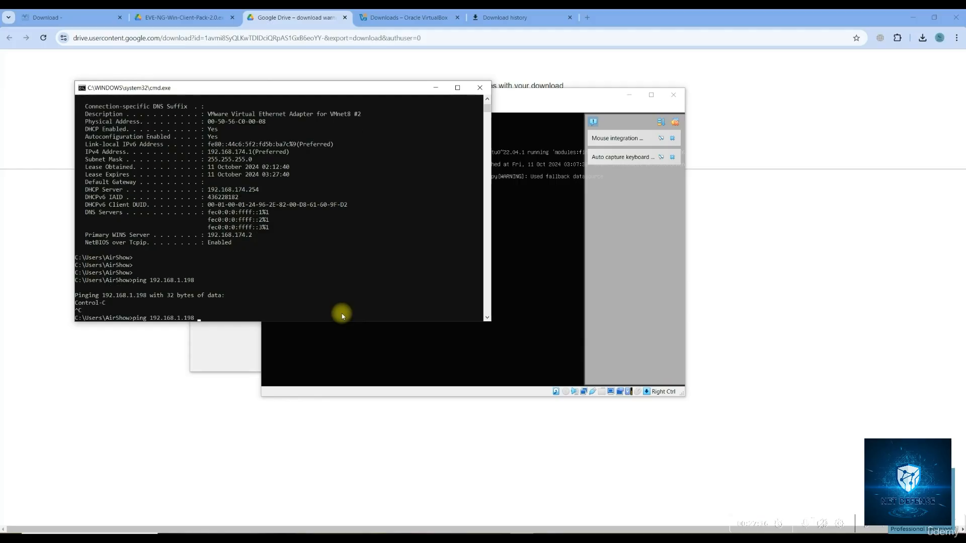
pyautogui.write('-t')
pyautogui.press('Return')
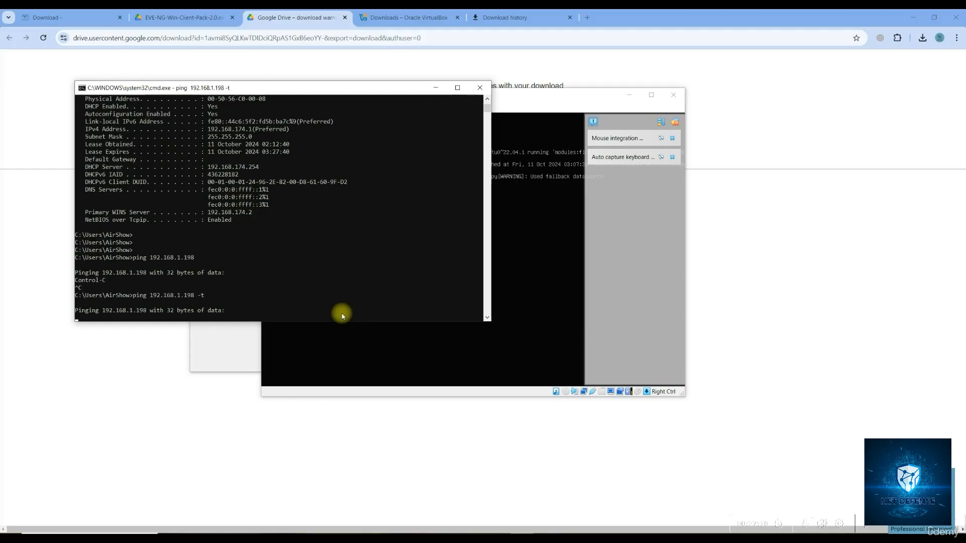
pyautogui.moveTo(544, 97); pyautogui.dragTo(653, 102)
pyautogui.moveTo(289, 86); pyautogui.dragTo(252, 81)
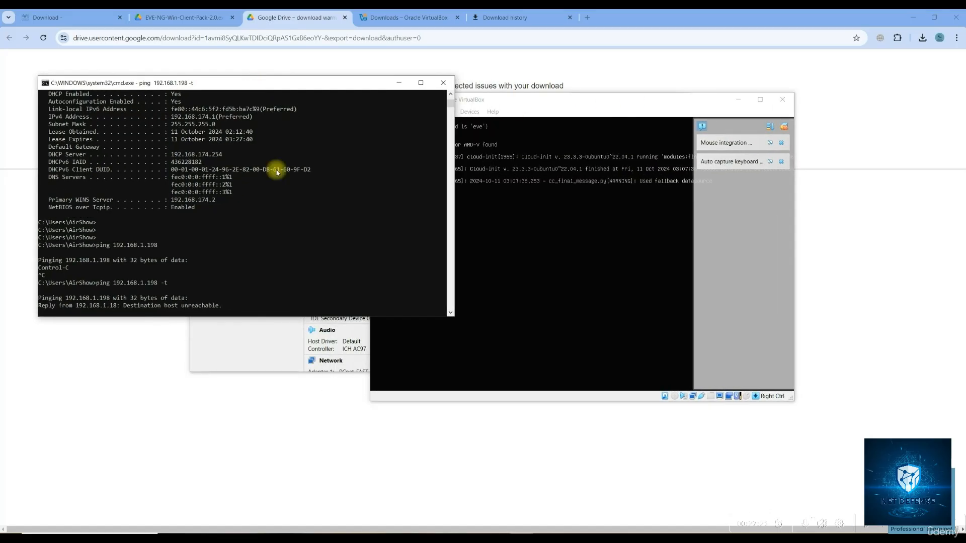
pyautogui.click(276, 334)
# Attach Eve-ng-VB's first network adapter as a Bridged Adapter on the Intel(R) Ethernet Connection (7) I219-LM
pyautogui.rightClick(239, 164)
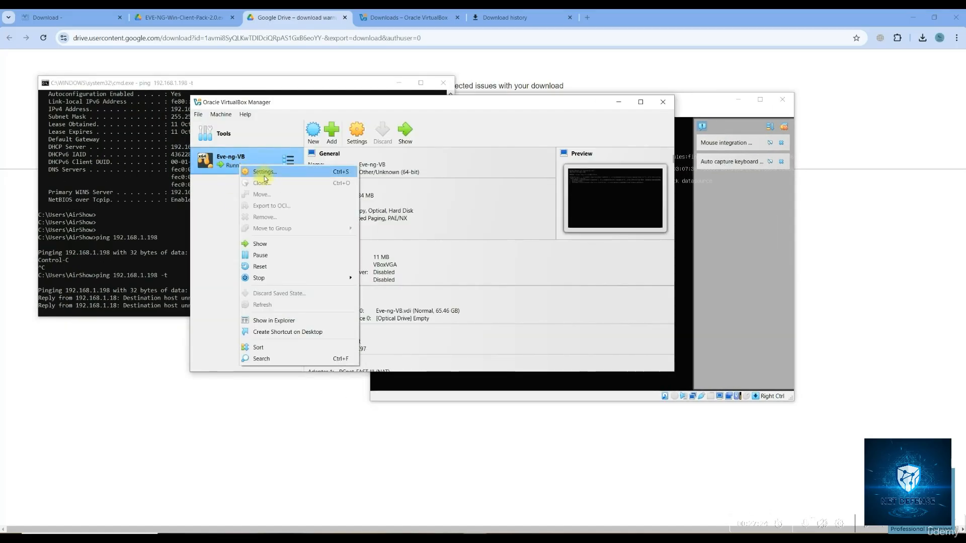
pyautogui.click(263, 173)
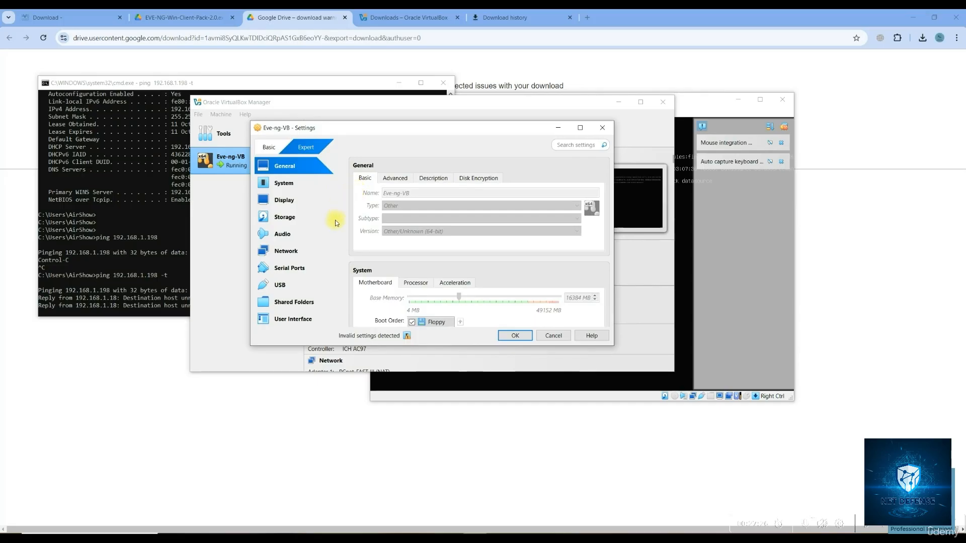
pyautogui.click(287, 251)
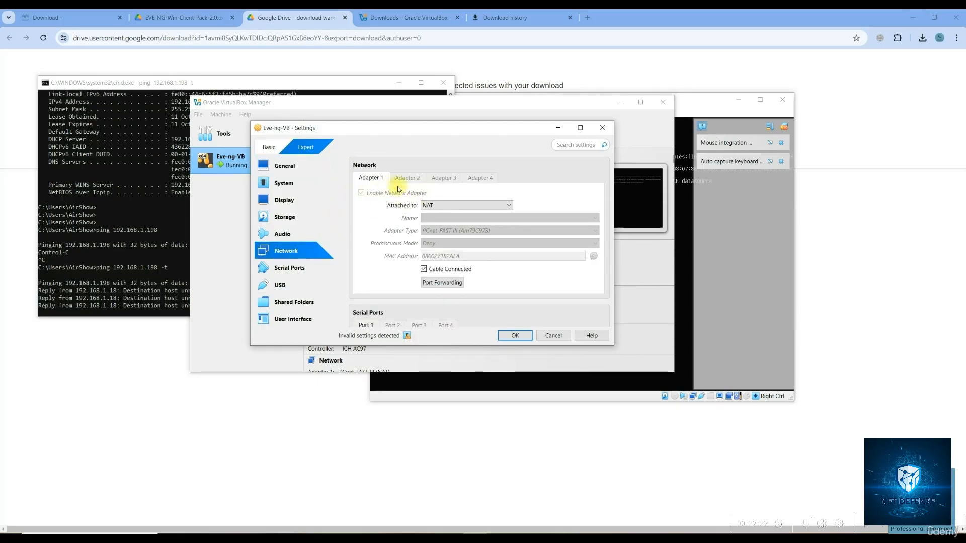
pyautogui.click(430, 206)
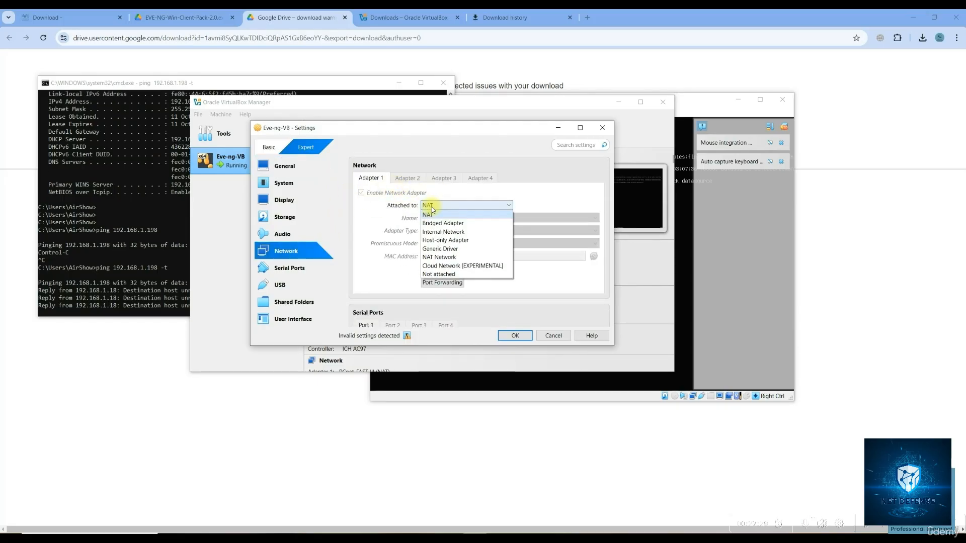
pyautogui.click(451, 224)
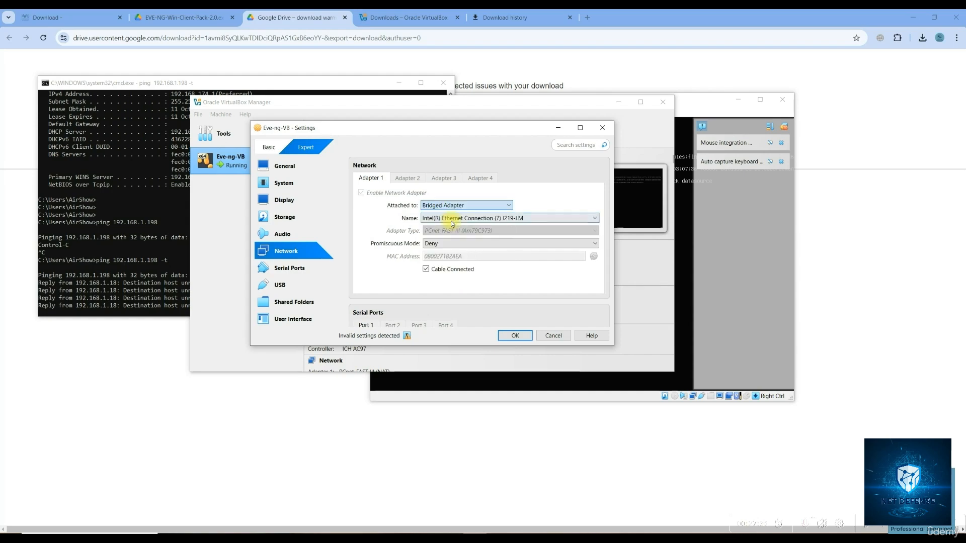
pyautogui.click(456, 218)
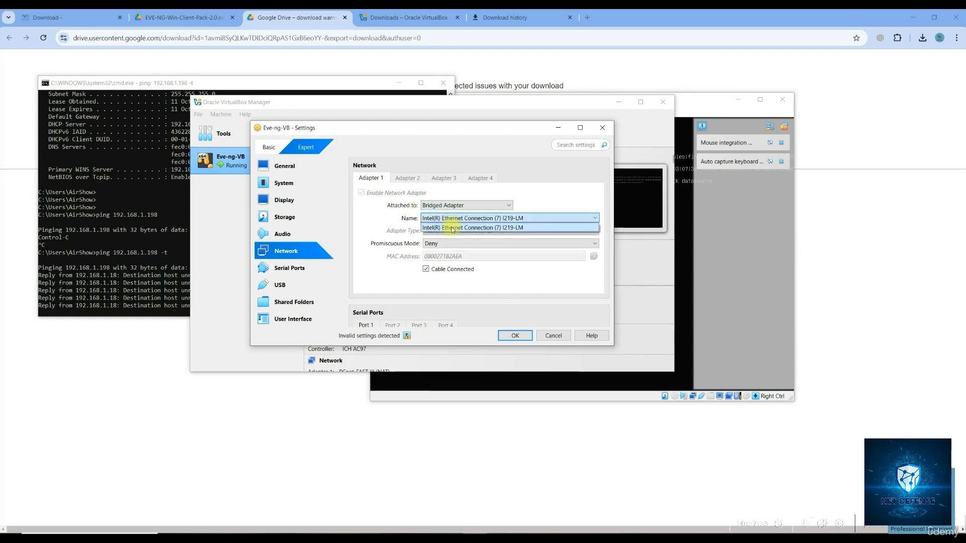
pyautogui.click(452, 228)
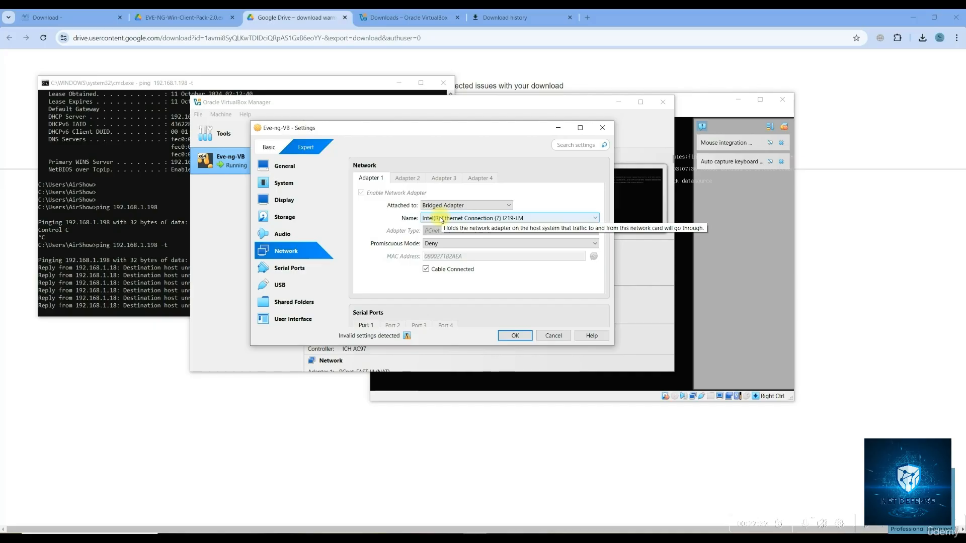
# Set promiscuous mode to Allow All, save the network settings, and return to the ping output
pyautogui.click(441, 219)
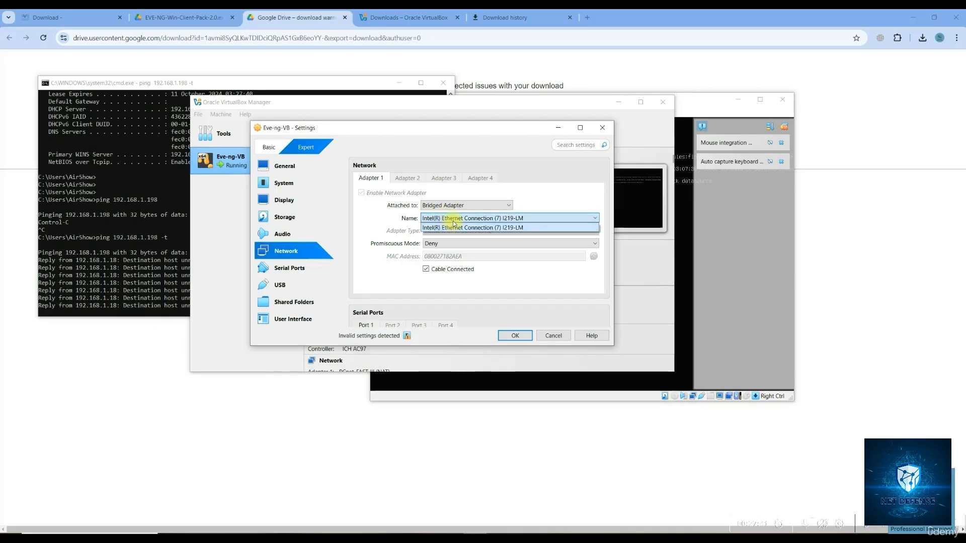
pyautogui.click(454, 227)
pyautogui.click(444, 244)
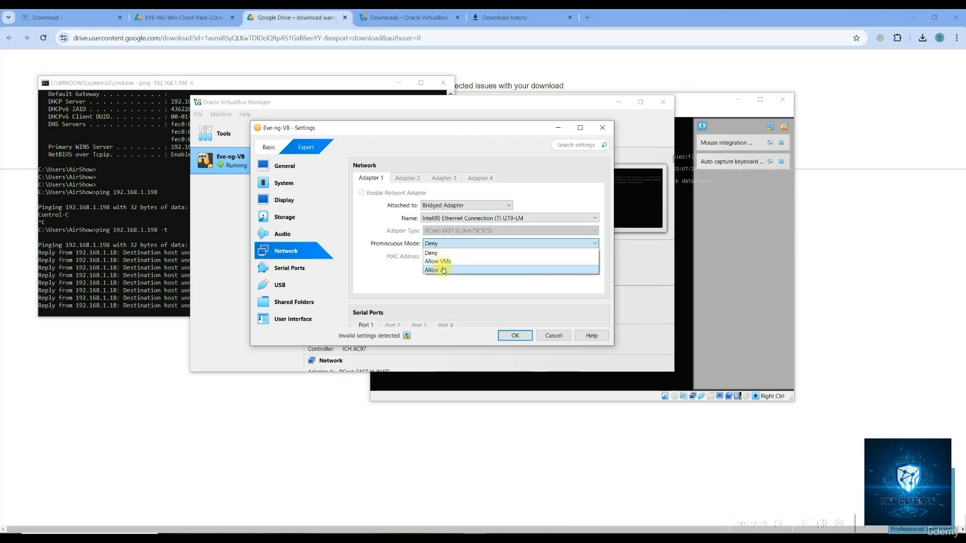
pyautogui.click(435, 270)
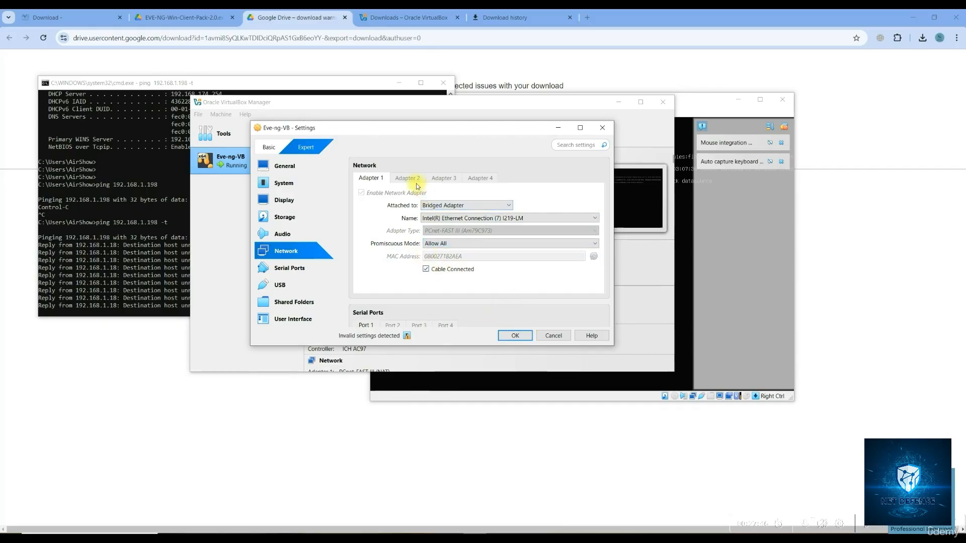
pyautogui.click(514, 336)
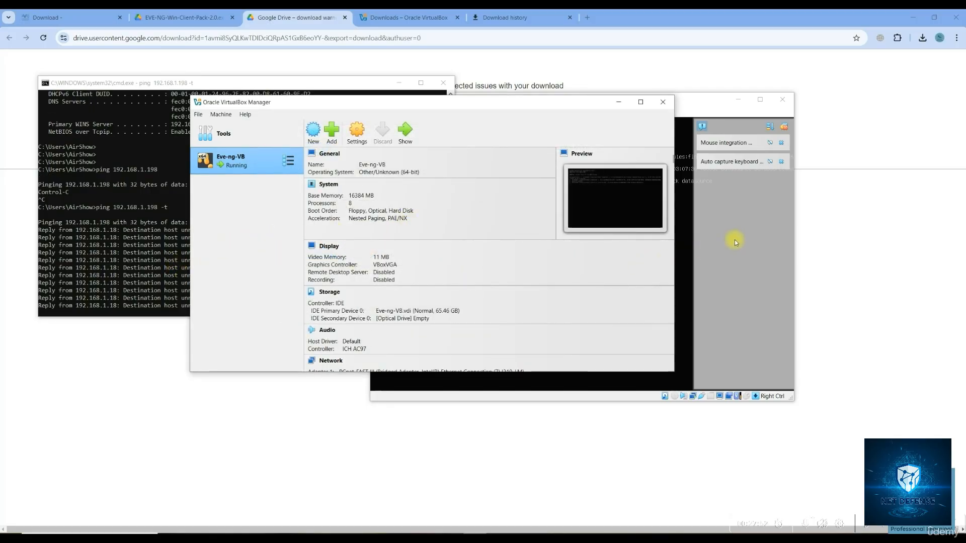
pyautogui.click(146, 243)
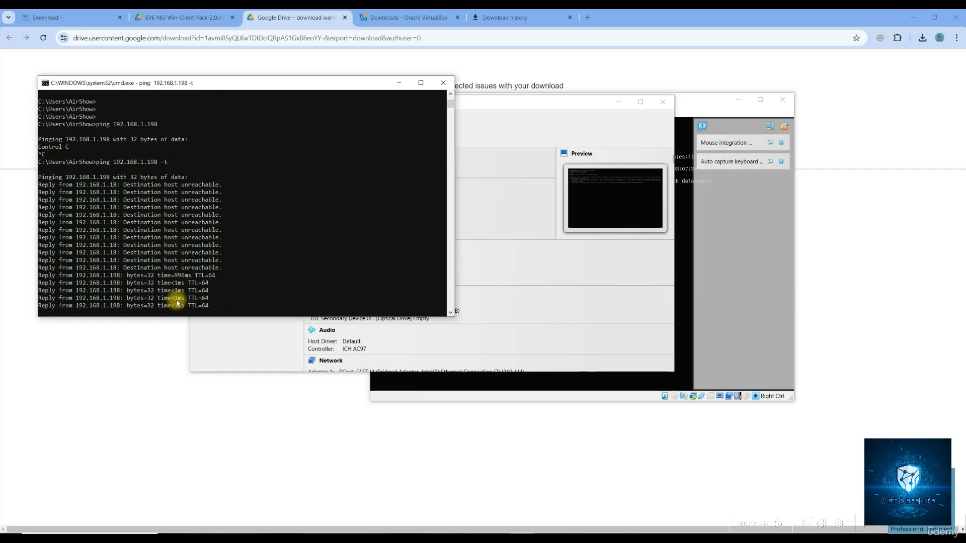
# Browse to the EVE-NG address 192.168.1.198 in a new browser tab
pyautogui.click(591, 19)
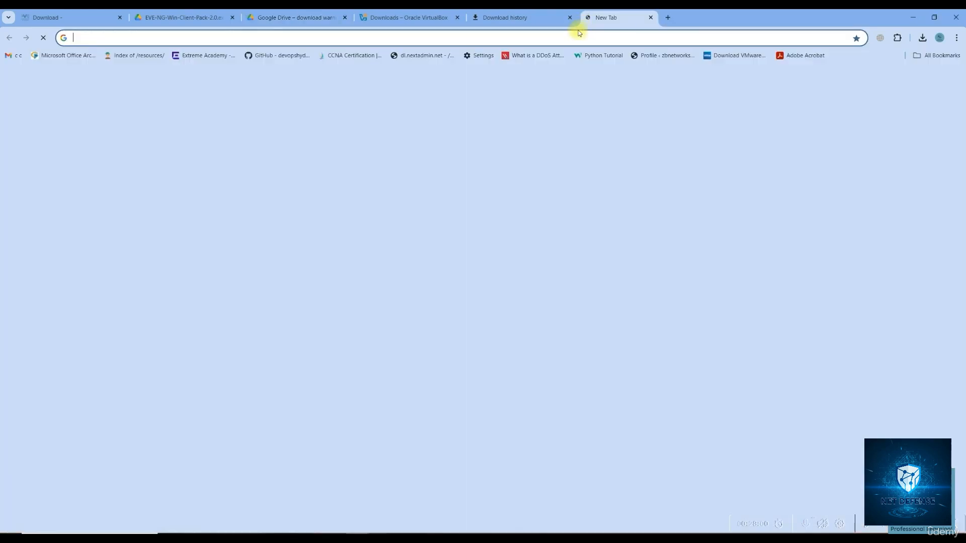
pyautogui.write('192.16')
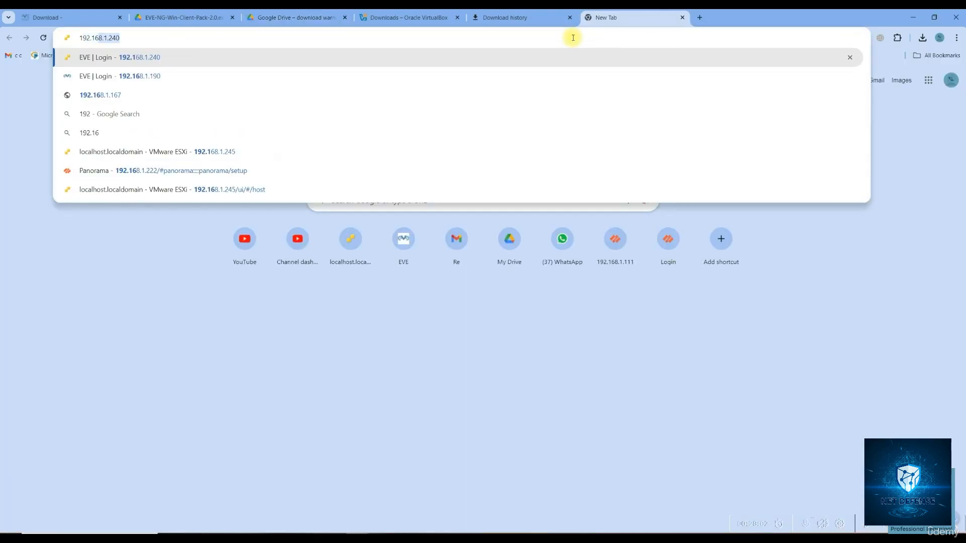
pyautogui.write('8.1.198')
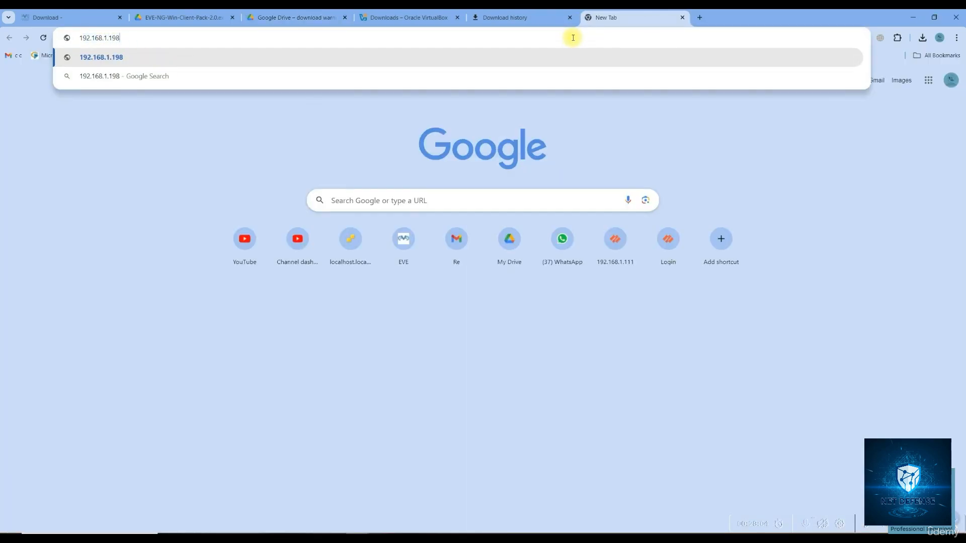
pyautogui.press('Return')
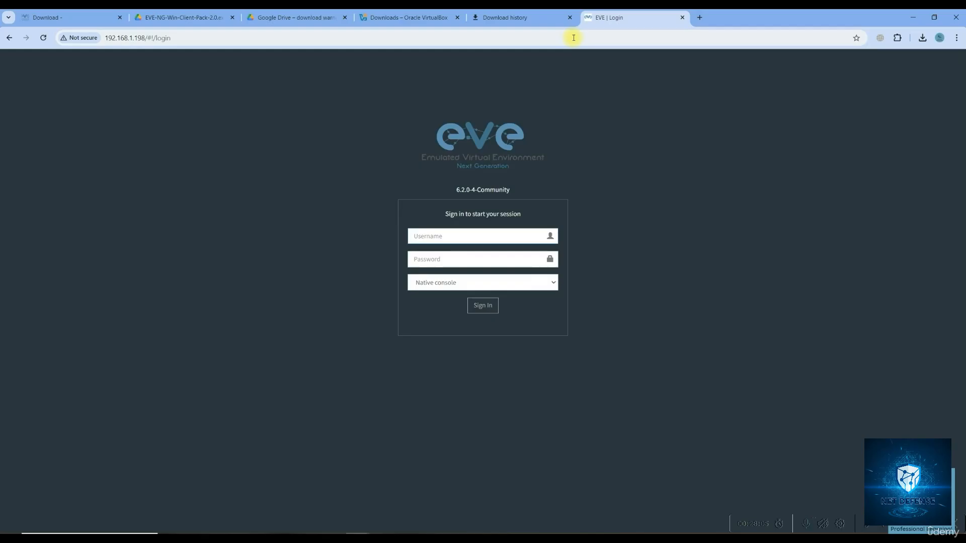
# Enter the EVE-NG username and password on the login form and sign in
pyautogui.click(443, 241)
pyautogui.write('eve')
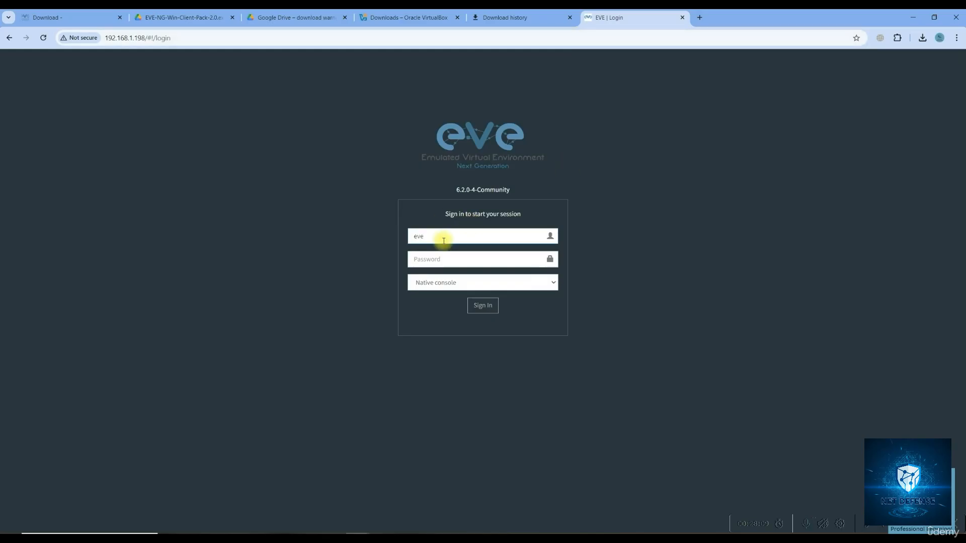
pyautogui.press('BackSpace')
pyautogui.write('admin')
pyautogui.press('Tab')
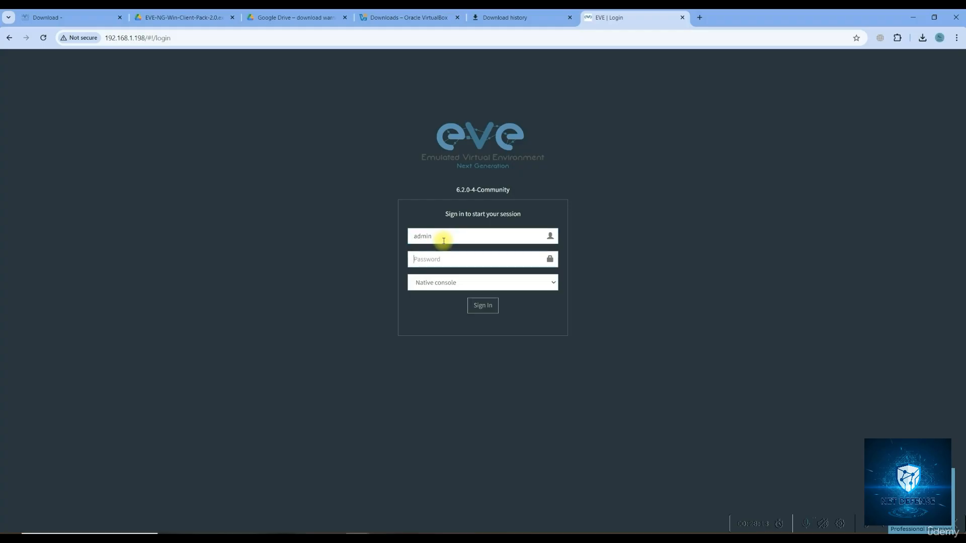
pyautogui.write('ev')
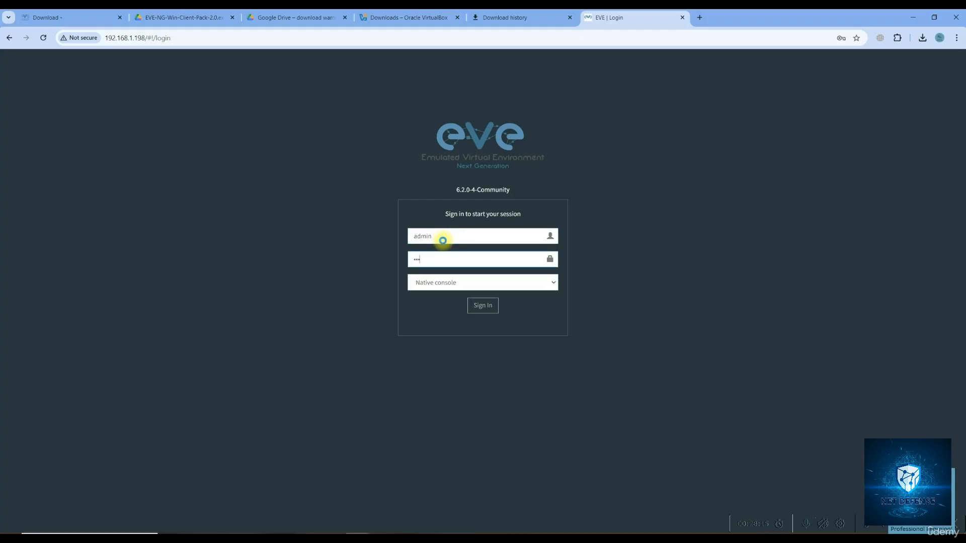
pyautogui.press('Return')
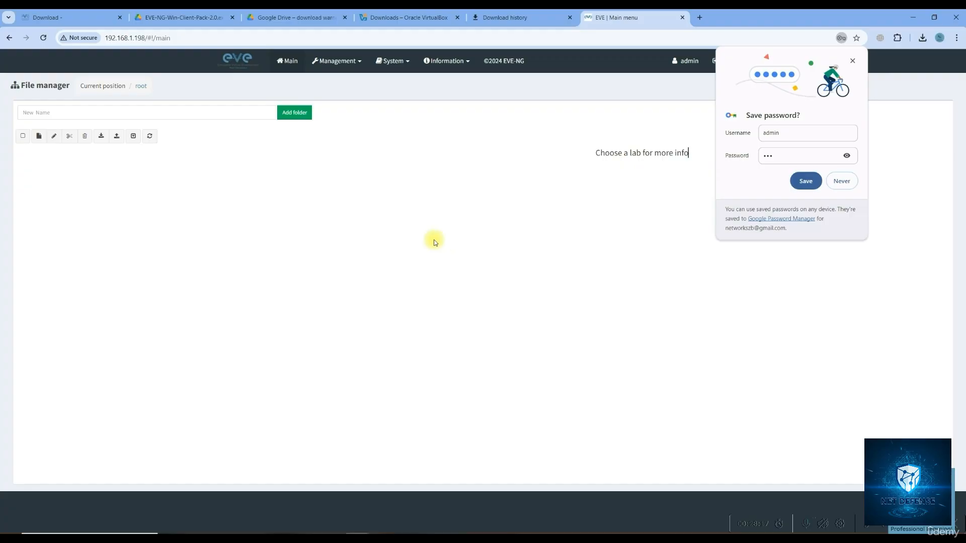
# Decline saving the password, create a new lab named 'test', and open the canvas add-object menu
pyautogui.click(841, 182)
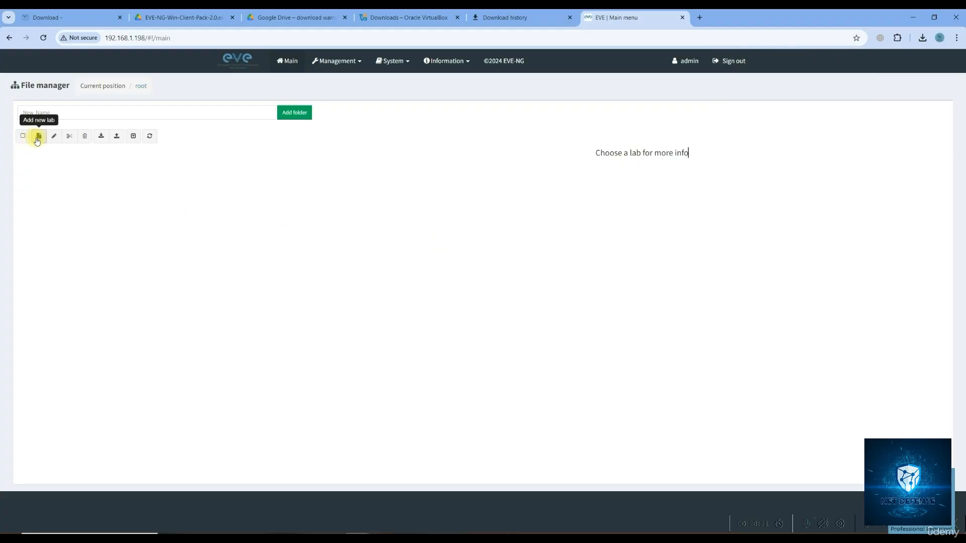
pyautogui.click(38, 137)
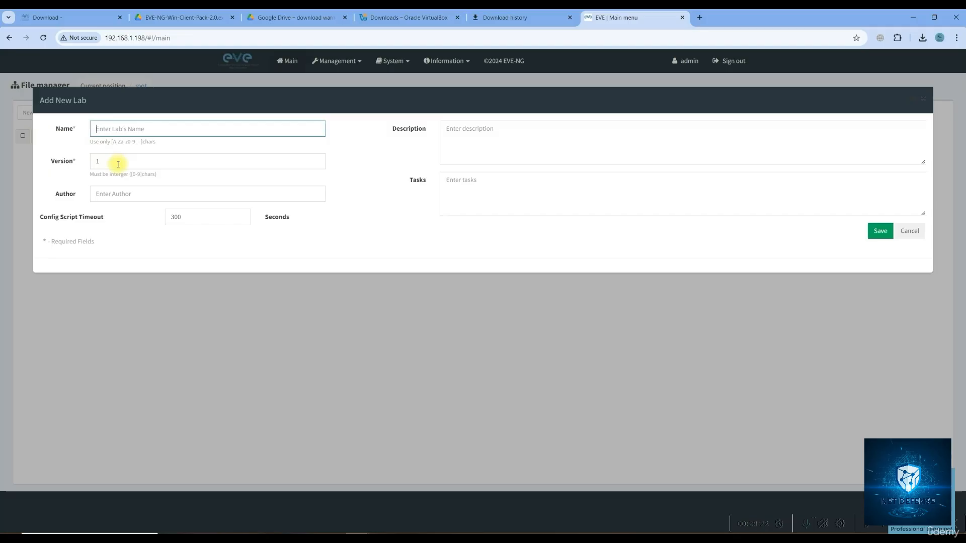
pyautogui.click(116, 127)
pyautogui.write('test')
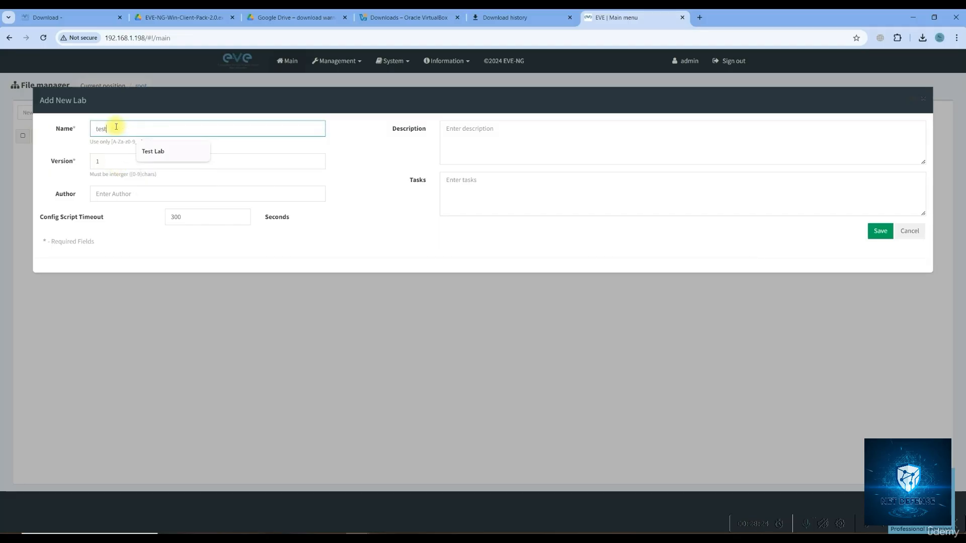
pyautogui.press('Return')
pyautogui.rightClick(181, 132)
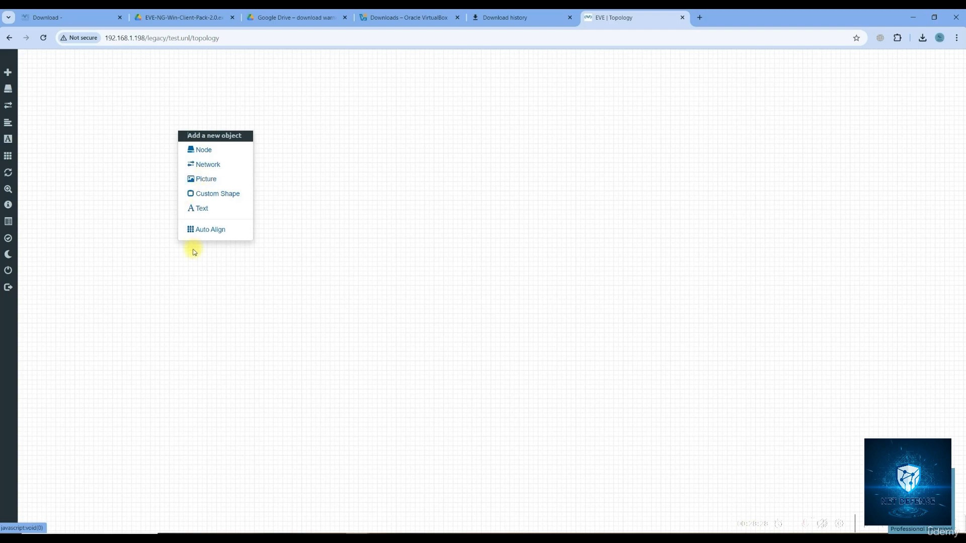
# After cancelling the Network and Picture forms, add a default custom square shape near the canvas centre
pyautogui.click(203, 164)
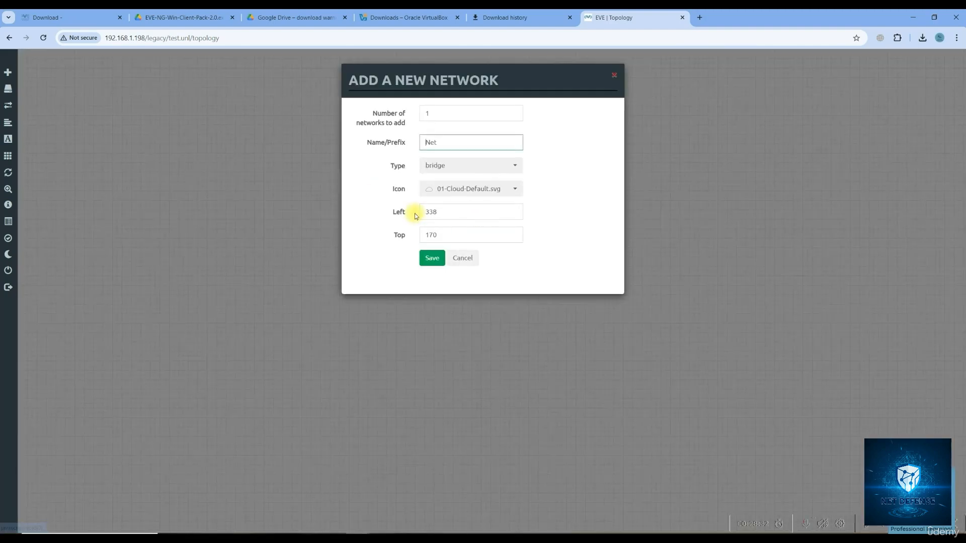
pyautogui.click(474, 267)
pyautogui.rightClick(253, 166)
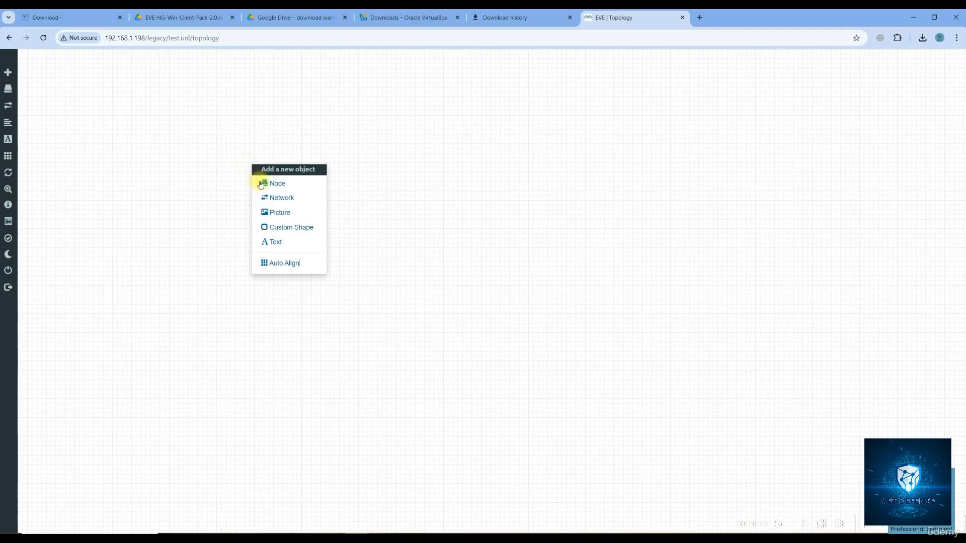
pyautogui.click(277, 214)
pyautogui.click(464, 157)
pyautogui.rightClick(232, 159)
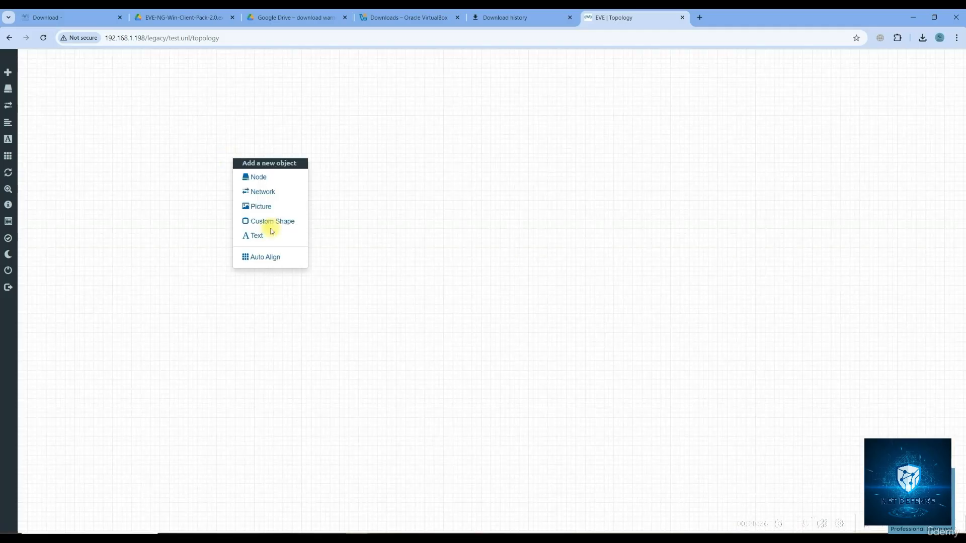
pyautogui.click(274, 220)
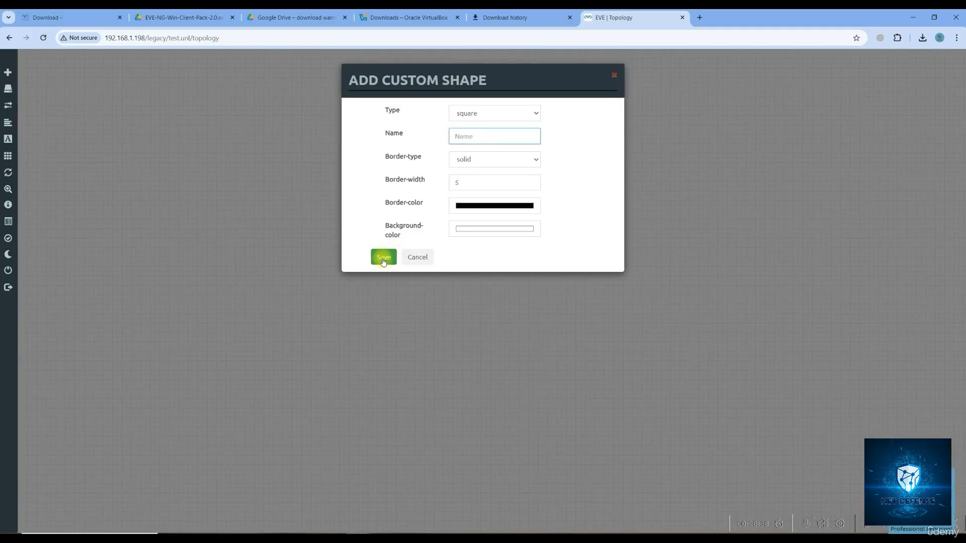
pyautogui.click(384, 258)
pyautogui.moveTo(272, 190); pyautogui.dragTo(753, 267)
# Add a dark red 'my first lab' text label at the top centre, then begin adding a node
pyautogui.rightClick(174, 211)
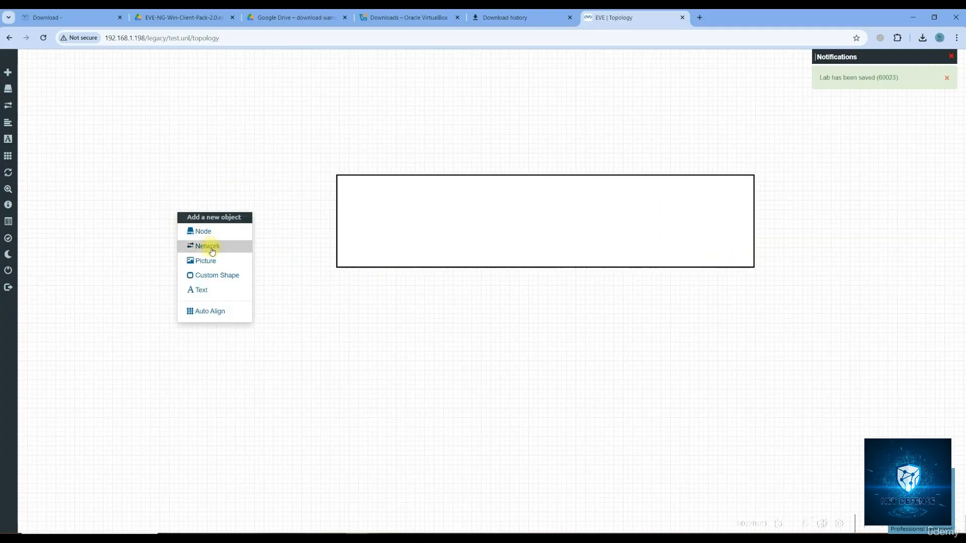
pyautogui.click(242, 289)
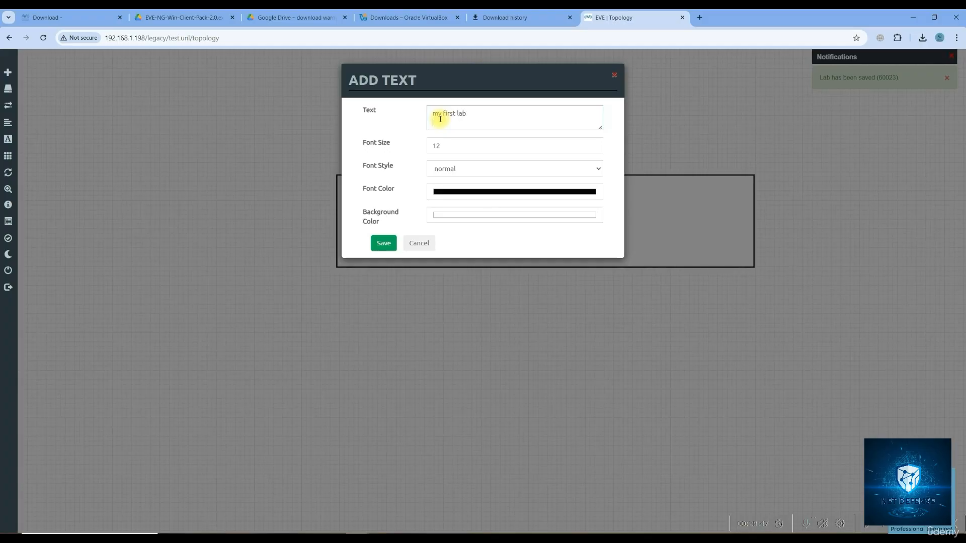
pyautogui.click(452, 194)
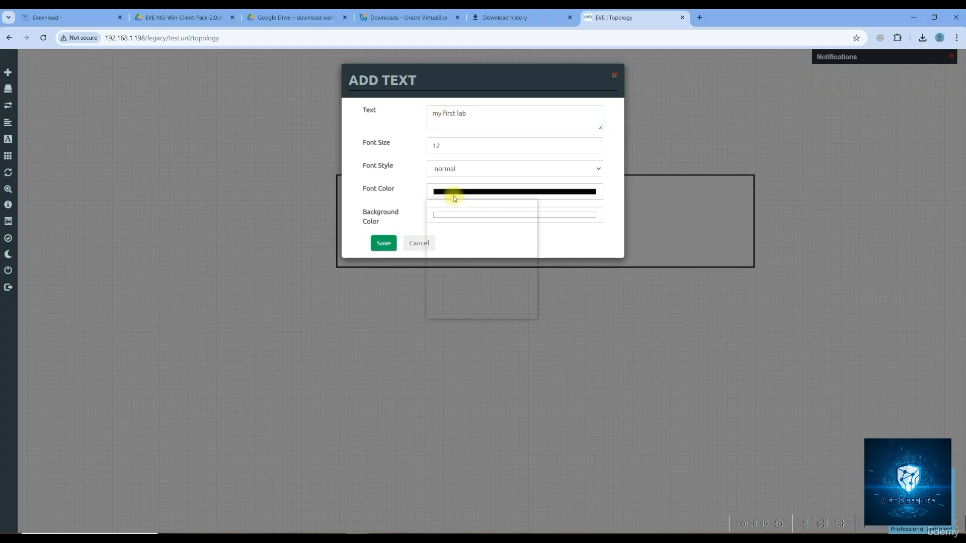
pyautogui.click(513, 240)
pyautogui.click(384, 243)
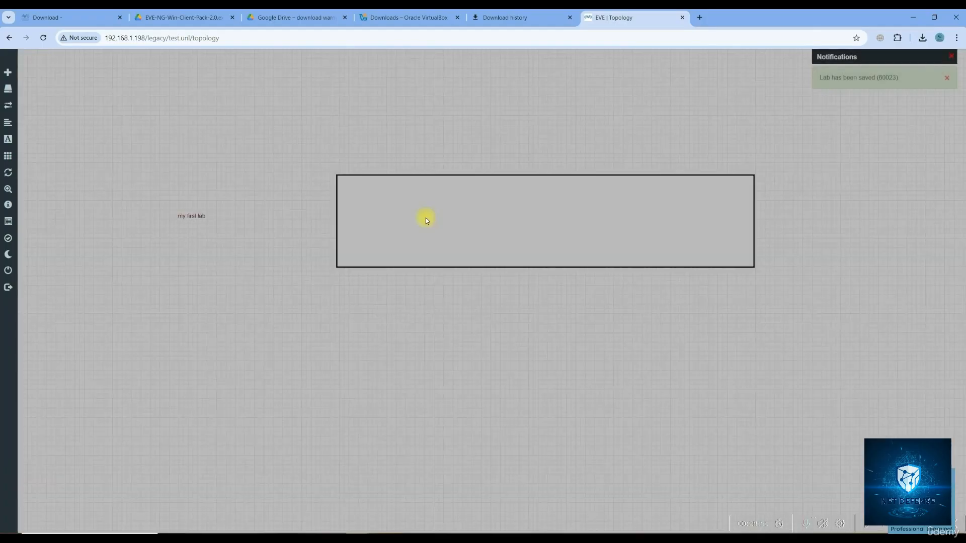
pyautogui.moveTo(180, 214); pyautogui.dragTo(415, 93)
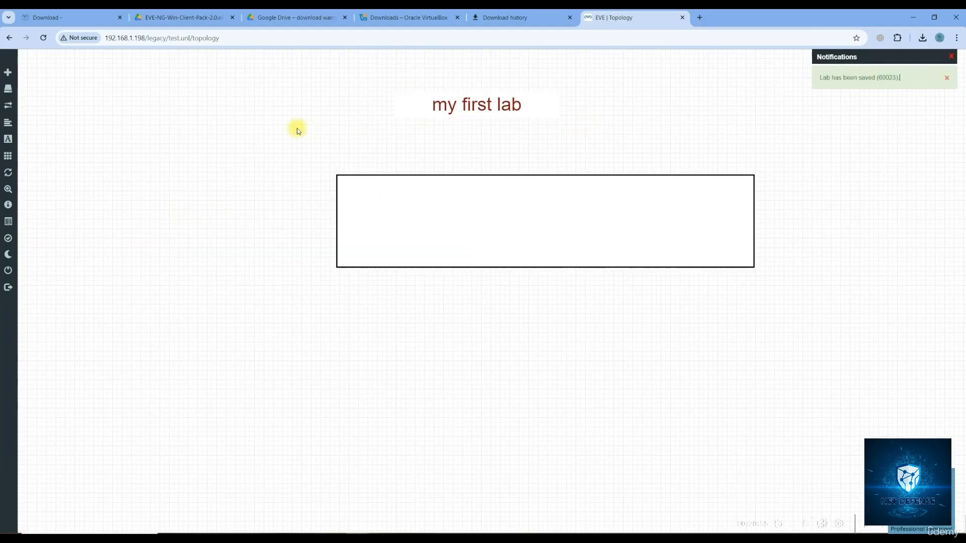
pyautogui.rightClick(212, 183)
pyautogui.click(237, 201)
# Add a Virtual PC (VPCS) node inside the rectangle, start it, and request its console
pyautogui.scroll(-10, 469, 382)
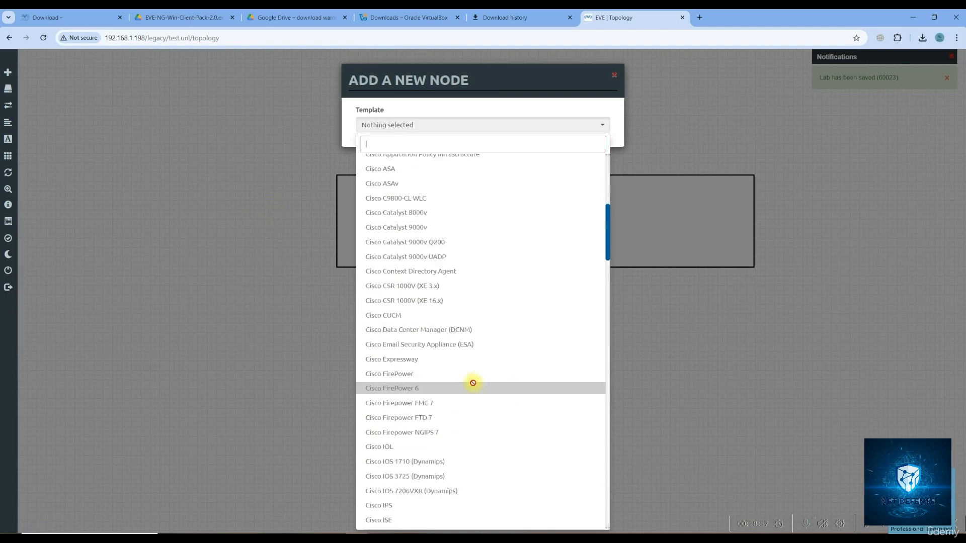
pyautogui.scroll(-20, 468, 386)
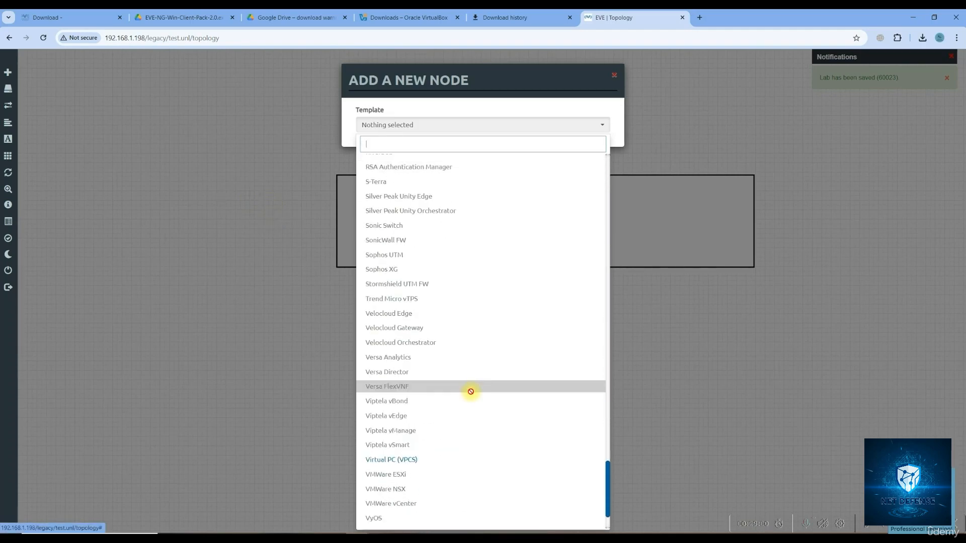
pyautogui.click(427, 460)
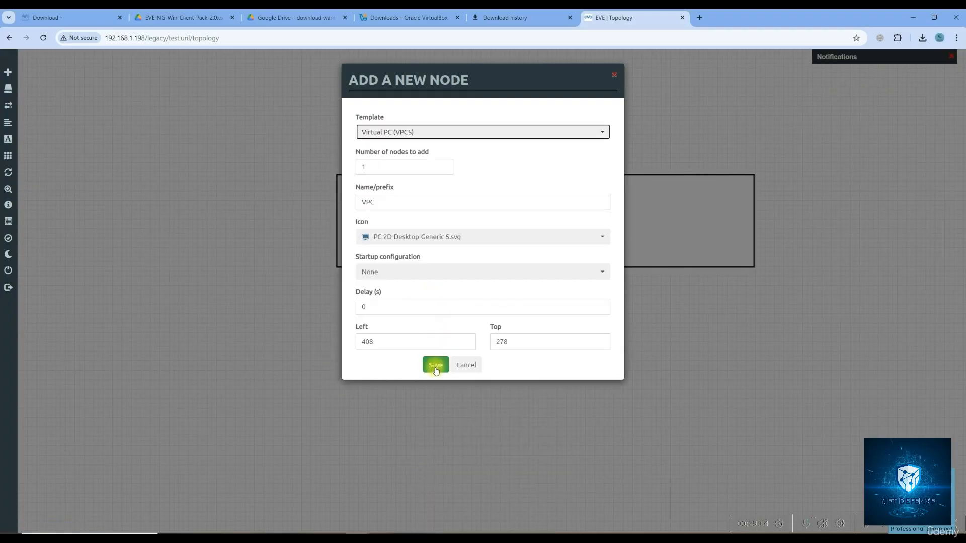
pyautogui.click(436, 364)
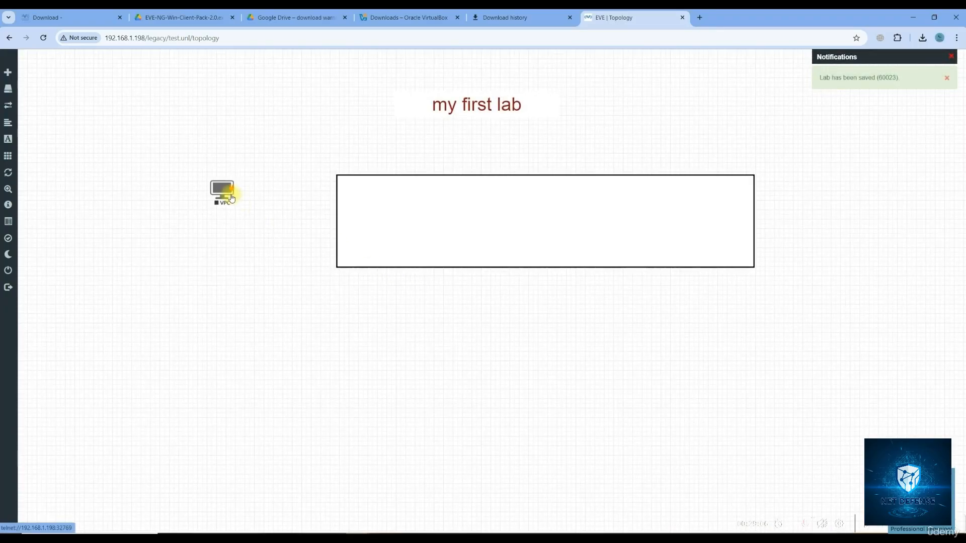
pyautogui.moveTo(234, 200); pyautogui.dragTo(435, 227)
pyautogui.rightClick(435, 227)
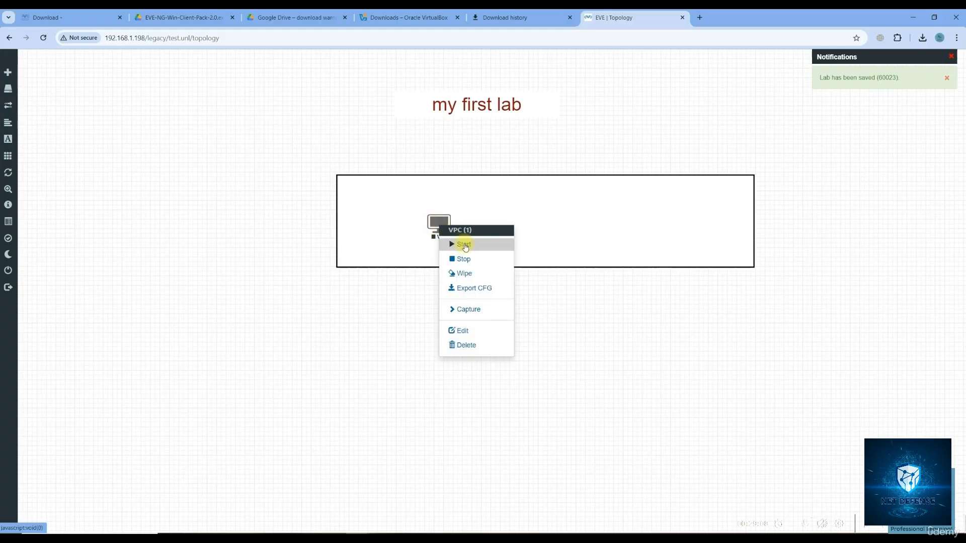
pyautogui.click(459, 243)
pyautogui.click(440, 226)
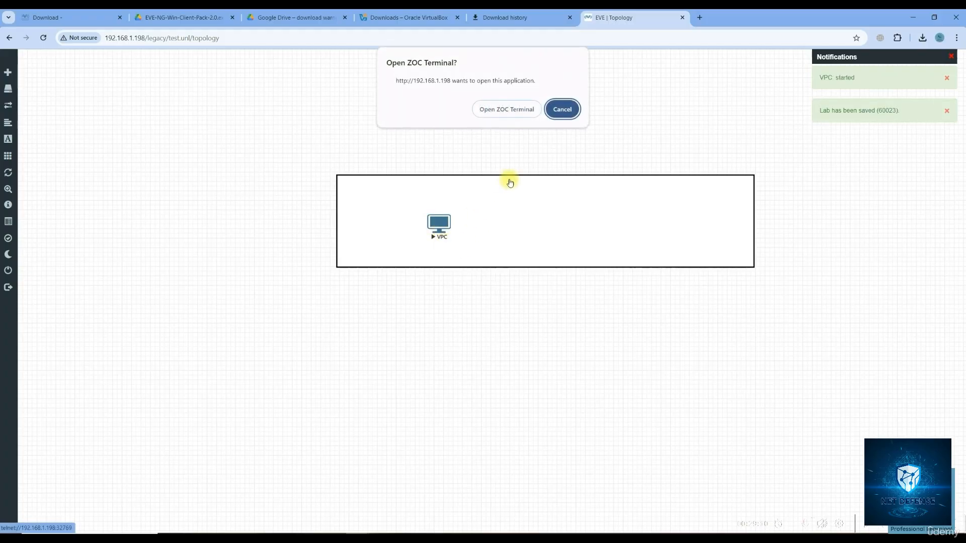
# Allow the VPC console to launch in ZOC Terminal and arrange the terminal window
pyautogui.click(515, 114)
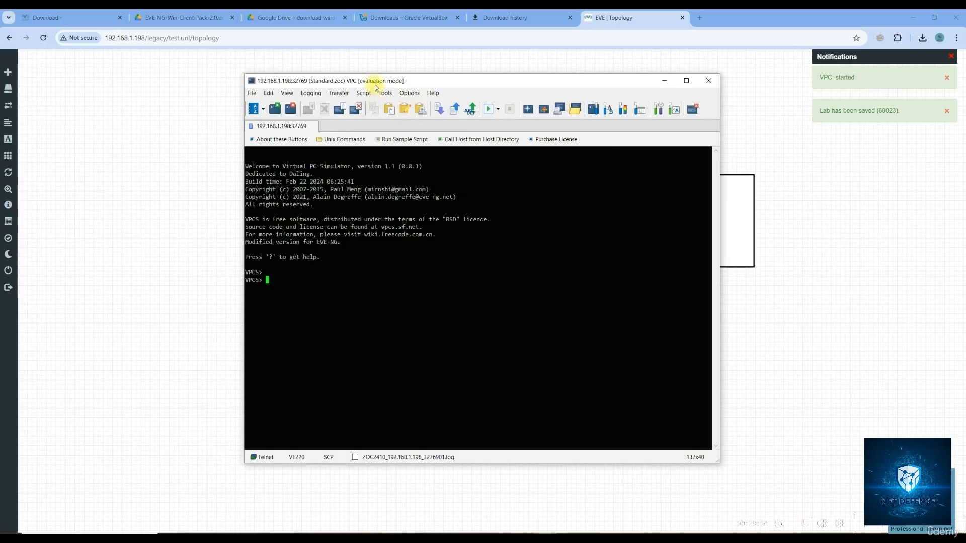
pyautogui.moveTo(378, 86); pyautogui.dragTo(503, 95)
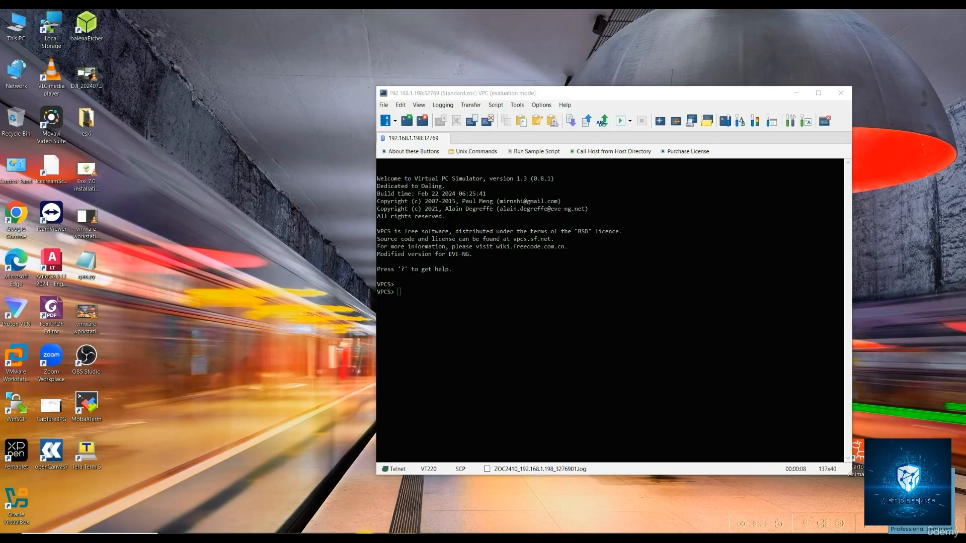
pyautogui.click(428, 503)
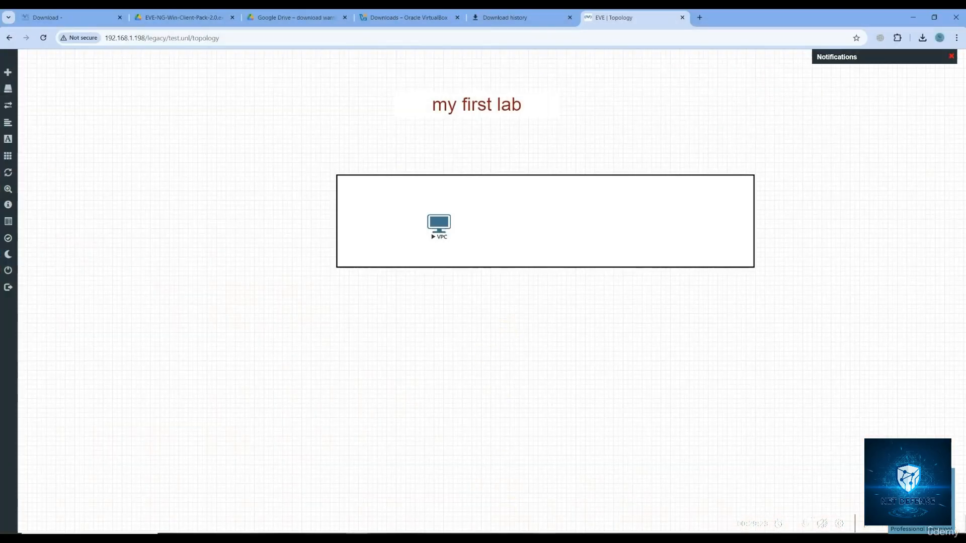
pyautogui.click(538, 532)
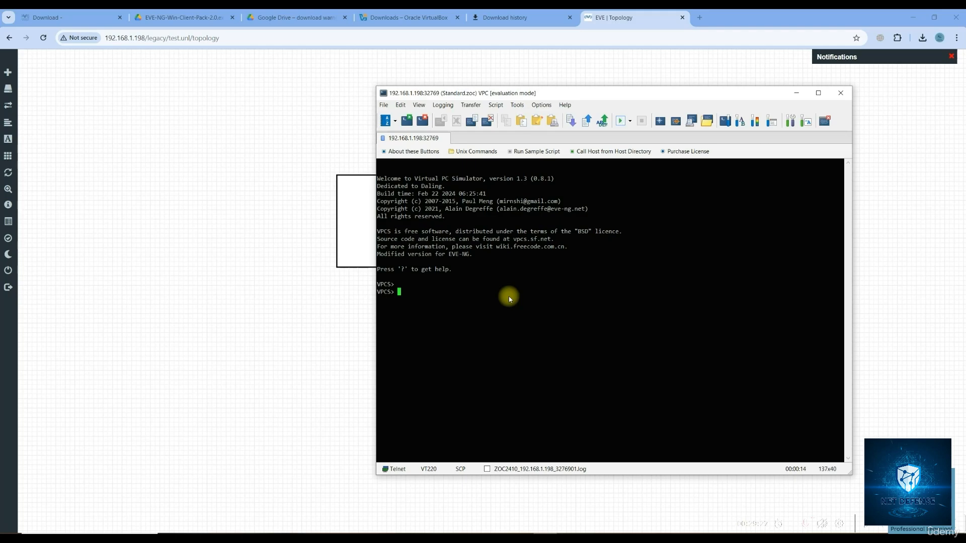
# Assign the VPC 10.1.1.1/24 with the ip command and verify it with show ip
pyautogui.write('set ip 10.1.1.1/24')
pyautogui.press('Return')
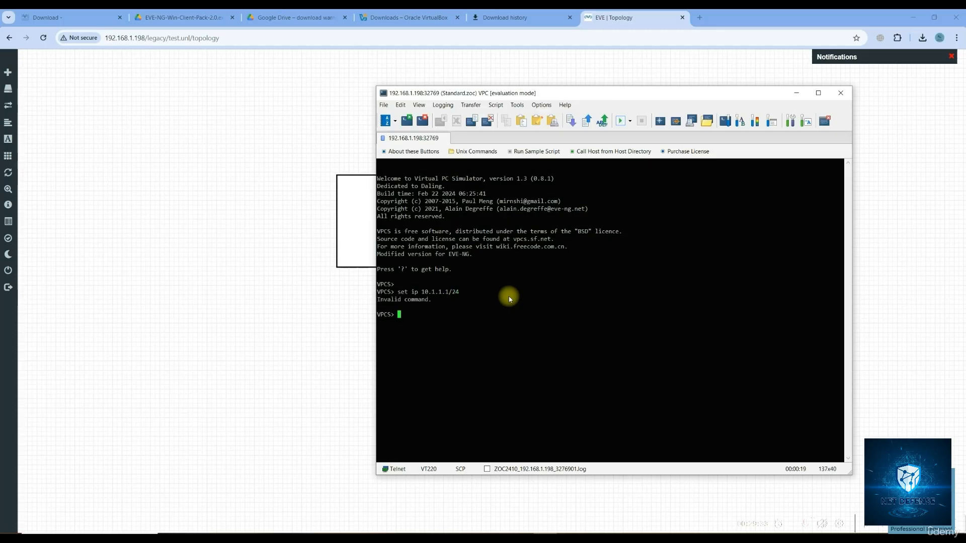
pyautogui.write('ip ')
pyautogui.write('10.1.1.1./')
pyautogui.write('/24')
pyautogui.press('Return')
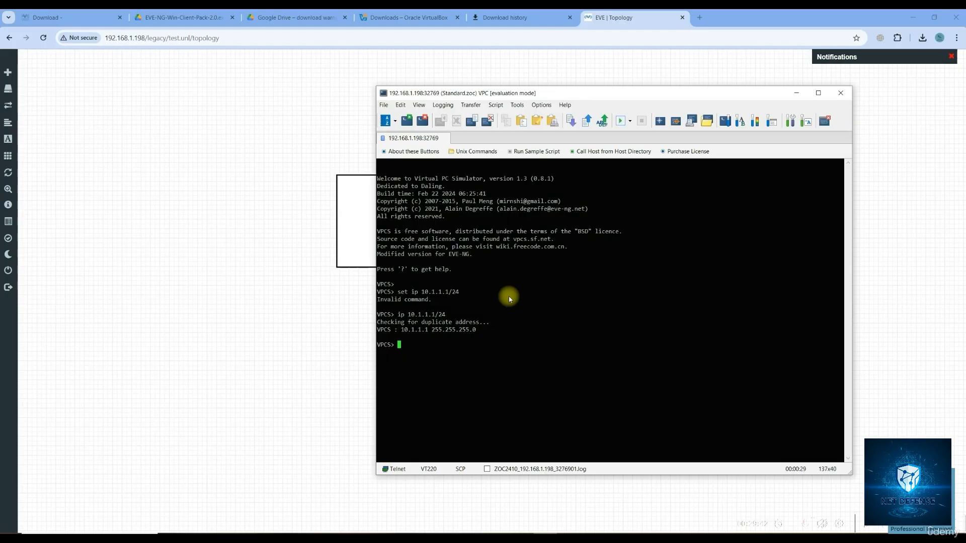
pyautogui.write('show ip')
pyautogui.press('Return')
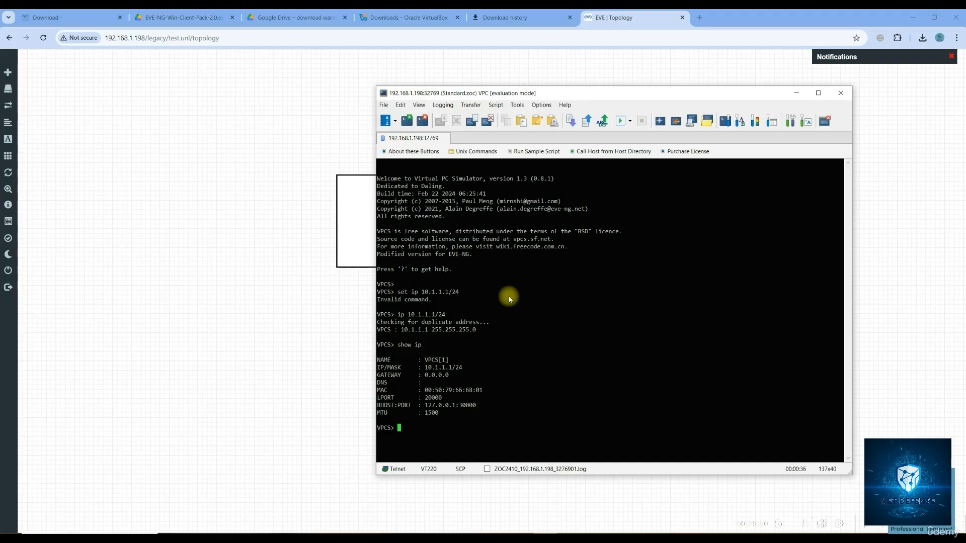
pyautogui.write('ip 10/.1')
pyautogui.press('BackSpace')
pyautogui.press('BackSpace')
pyautogui.press('BackSpace')
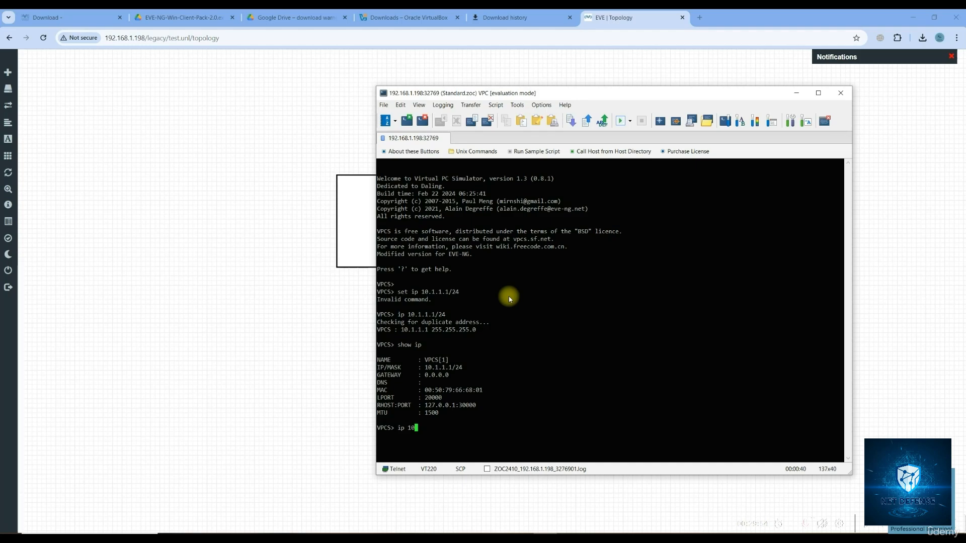
# Set the VPC to 10.1.1.1/24 with gateway 10.1.1.2 and confirm the gateway via show ip
pyautogui.write('.1.1.1/24 ')
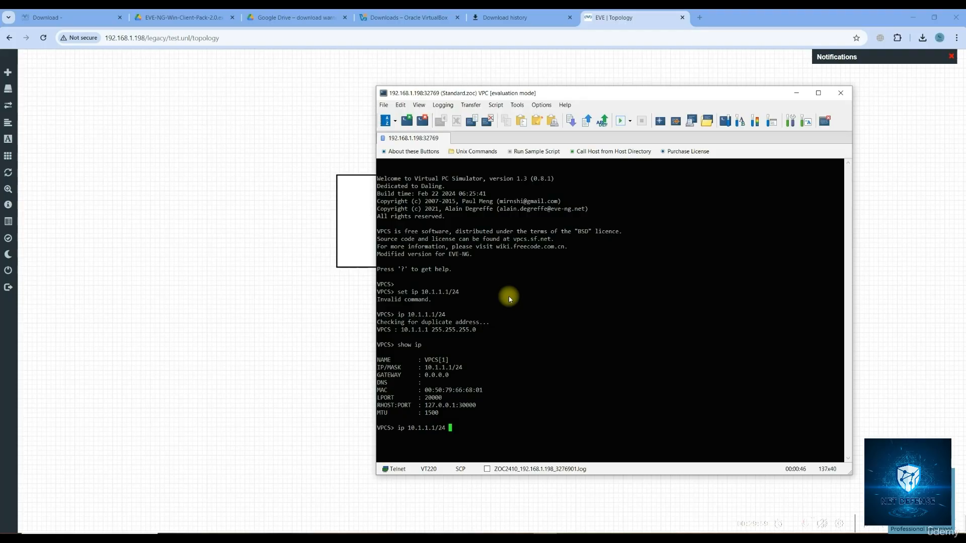
pyautogui.write('10.1.1.2')
pyautogui.press('Return')
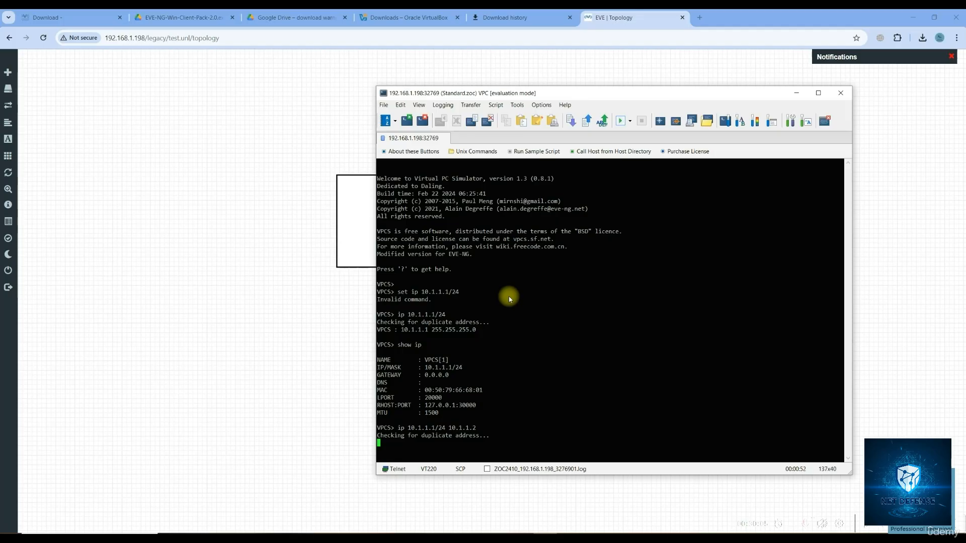
pyautogui.press('Up')
pyautogui.press('Up')
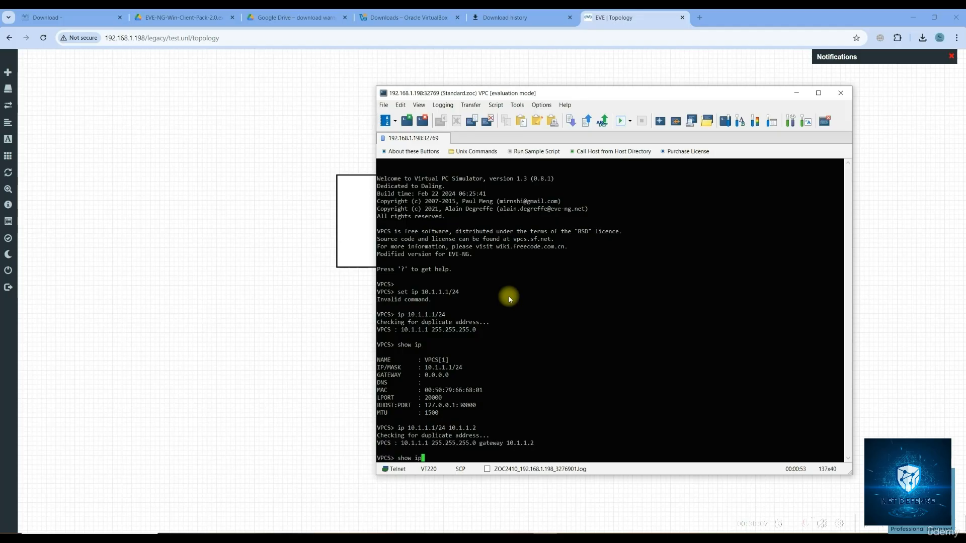
pyautogui.press('Return')
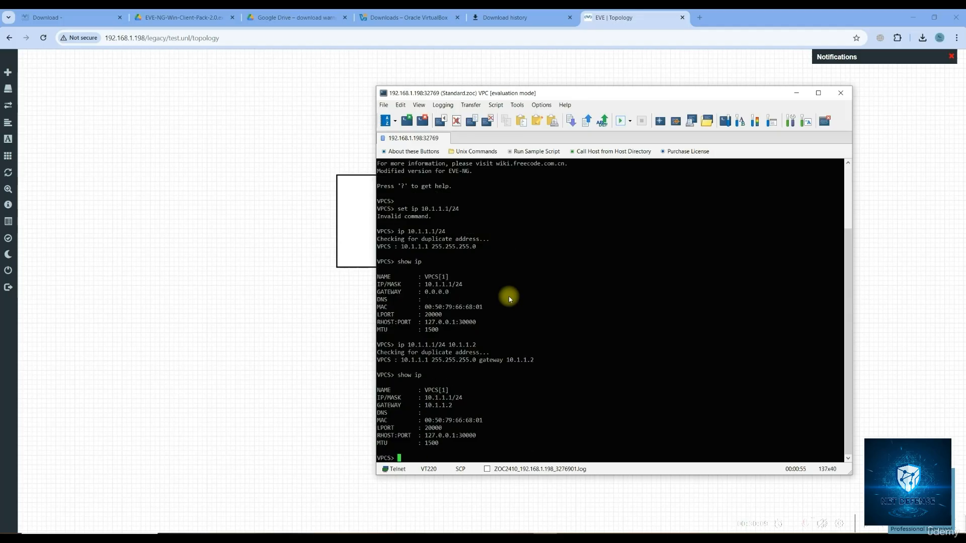
pyautogui.moveTo(425, 405); pyautogui.dragTo(455, 410)
pyautogui.click(454, 408)
# Close the ZOC Terminal session and stop the VPC node
pyautogui.click(841, 93)
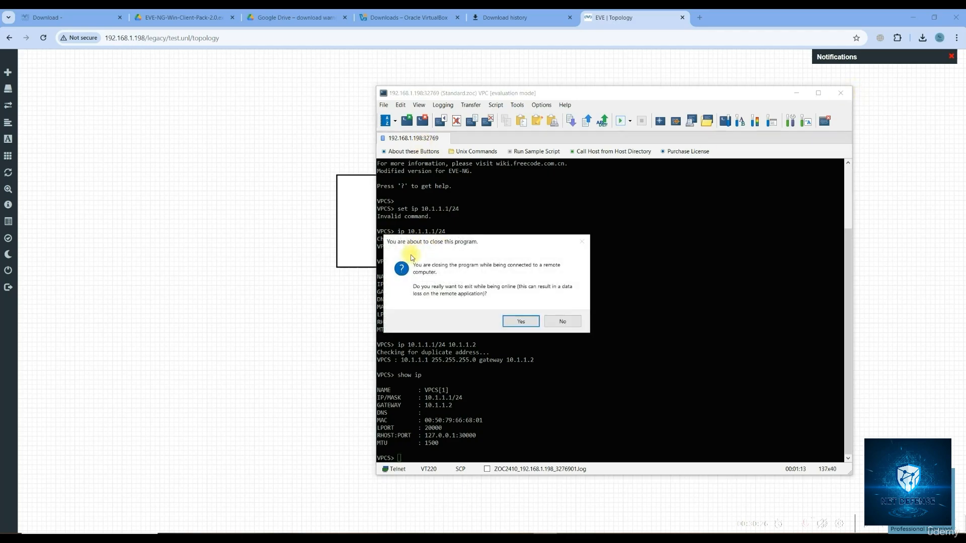
pyautogui.click(517, 319)
pyautogui.rightClick(440, 236)
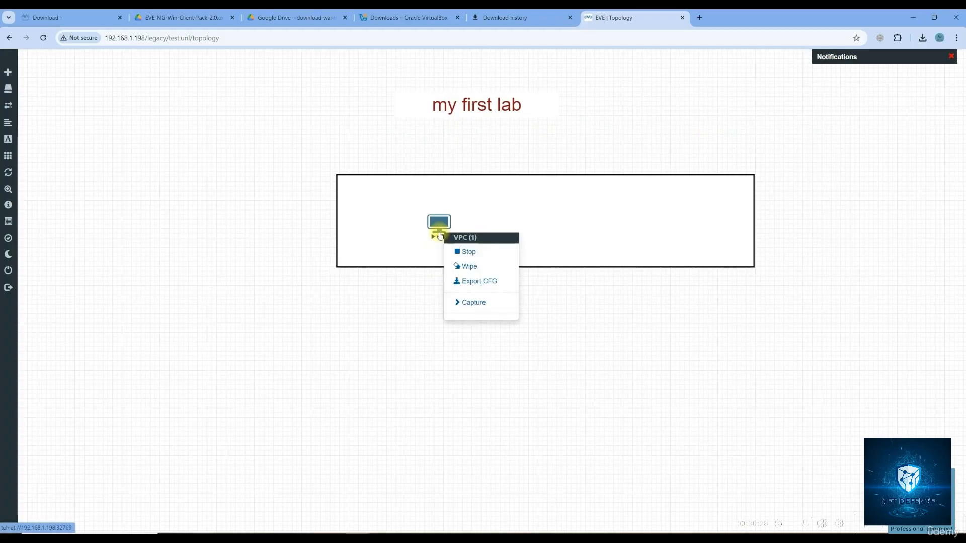
pyautogui.click(472, 255)
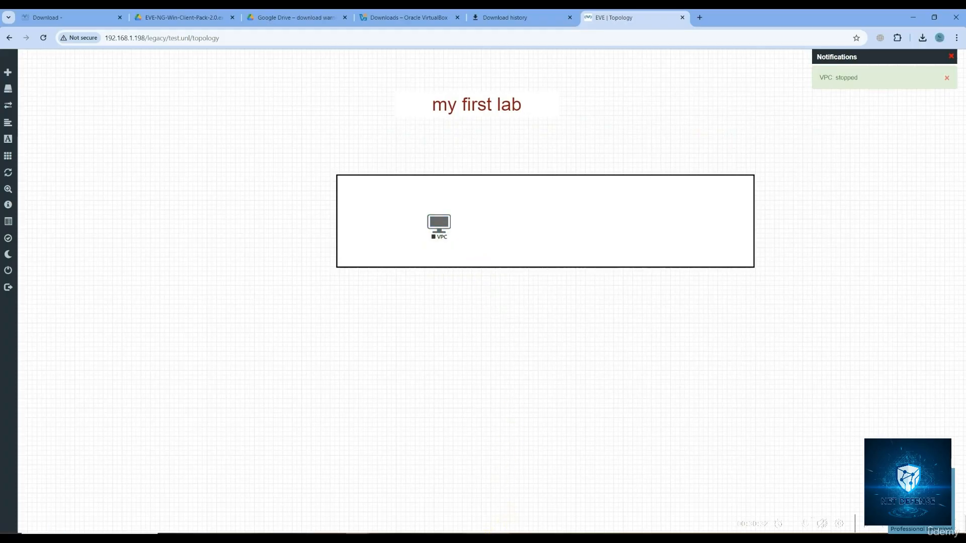
# Review Eve-ng-VB's System > Processor settings in VirtualBox and close them unchanged
pyautogui.click(498, 537)
pyautogui.moveTo(475, 537)
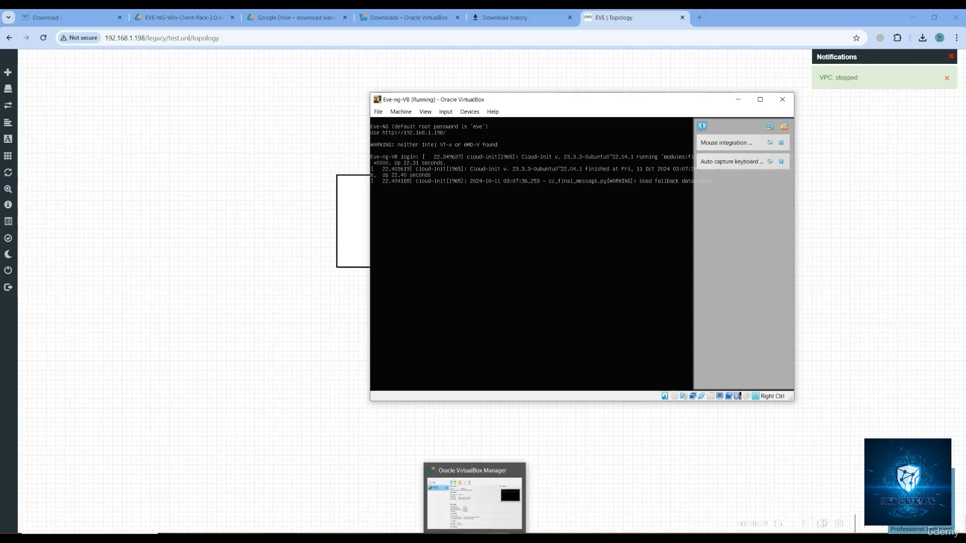
pyautogui.click(474, 503)
pyautogui.rightClick(248, 164)
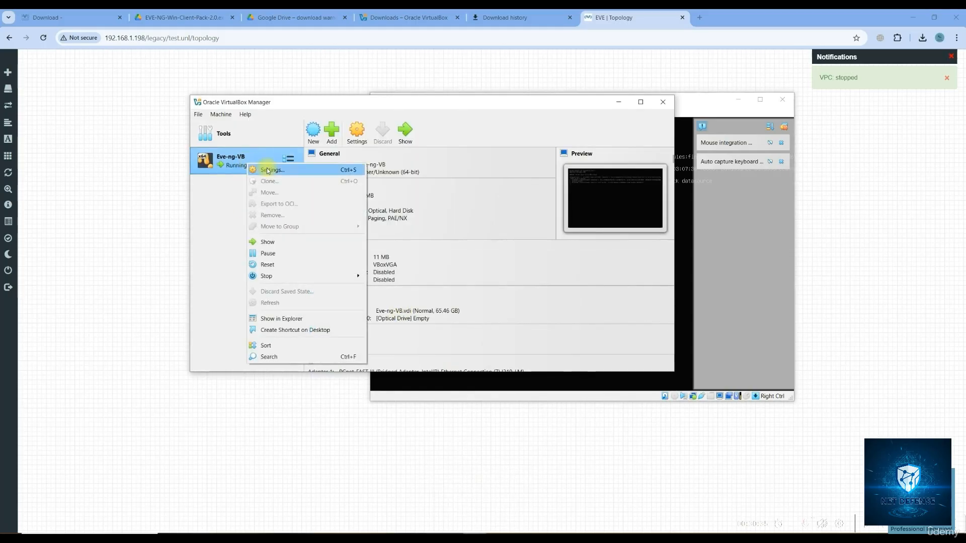
pyautogui.click(292, 171)
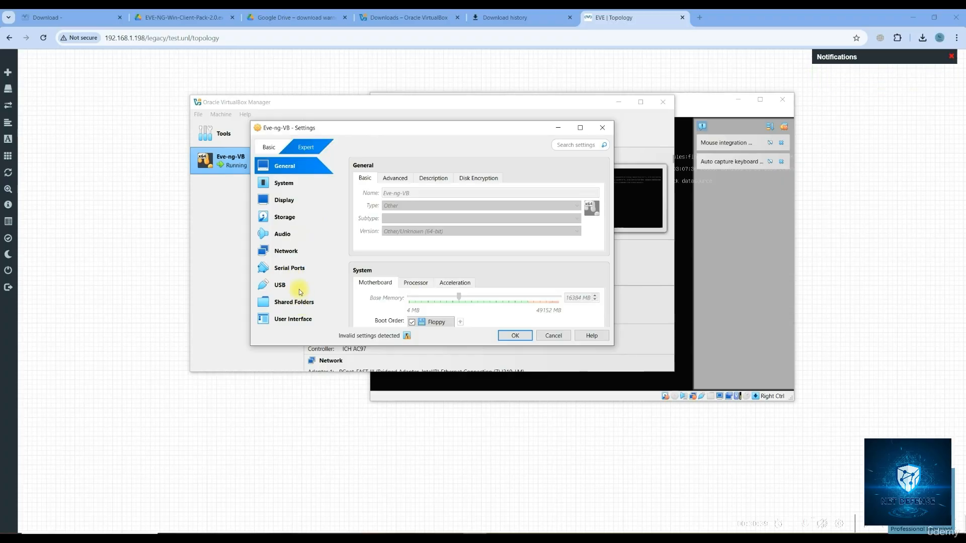
pyautogui.click(290, 184)
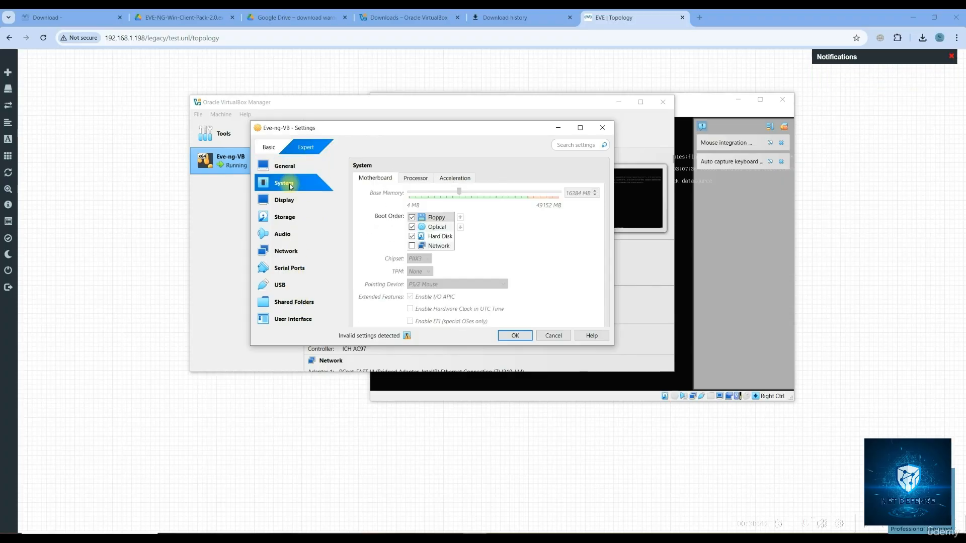
pyautogui.click(409, 180)
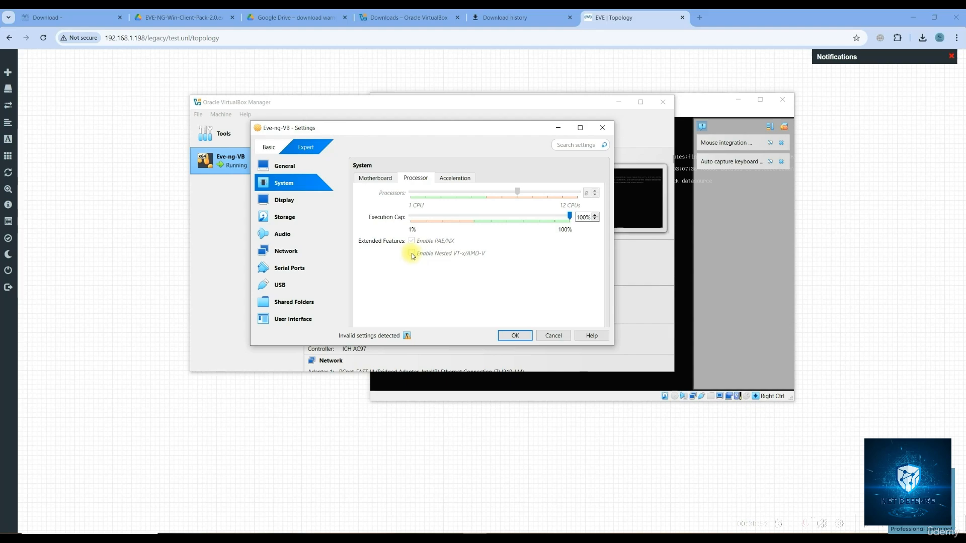
pyautogui.click(515, 335)
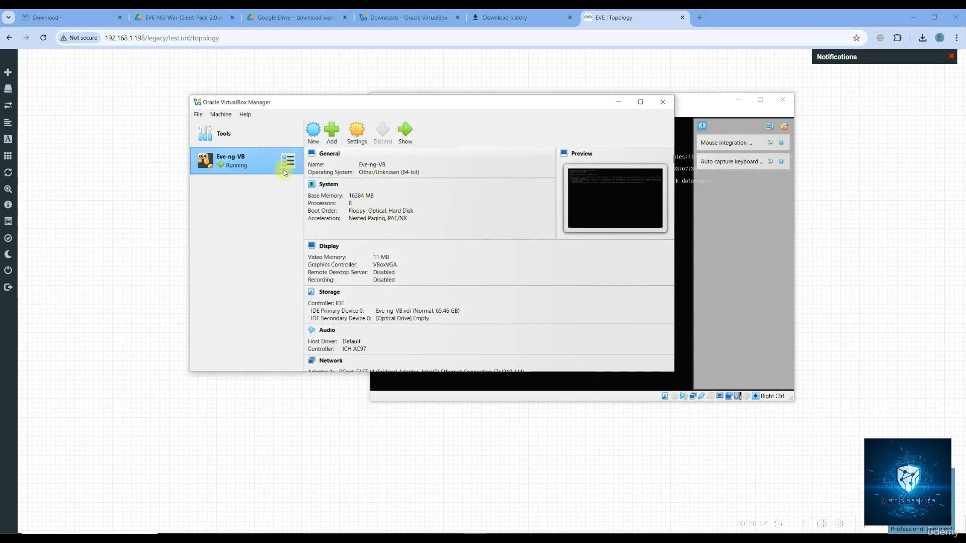
# Focus the Eve-ng-VB console window, dismissing the mouse capture notices
pyautogui.click(677, 263)
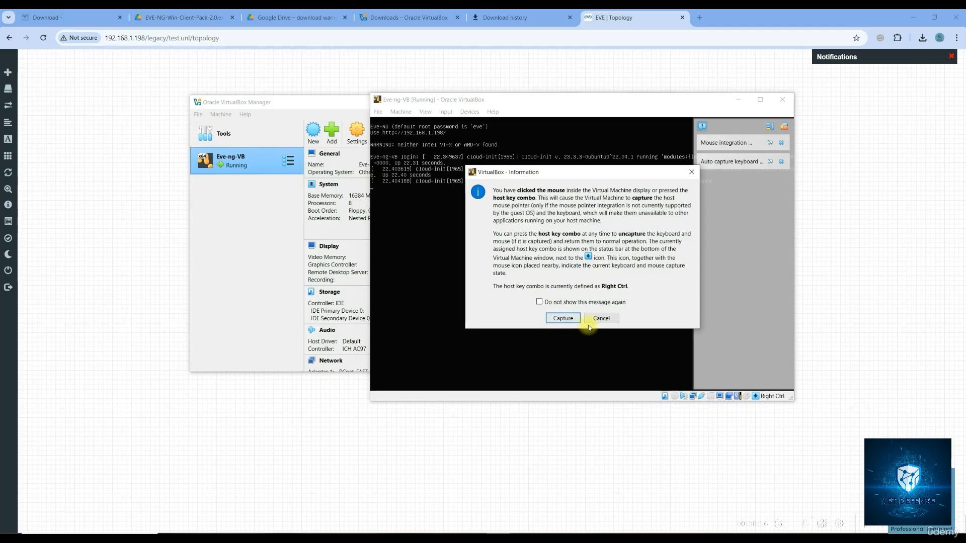
pyautogui.click(591, 320)
pyautogui.rightClick(227, 166)
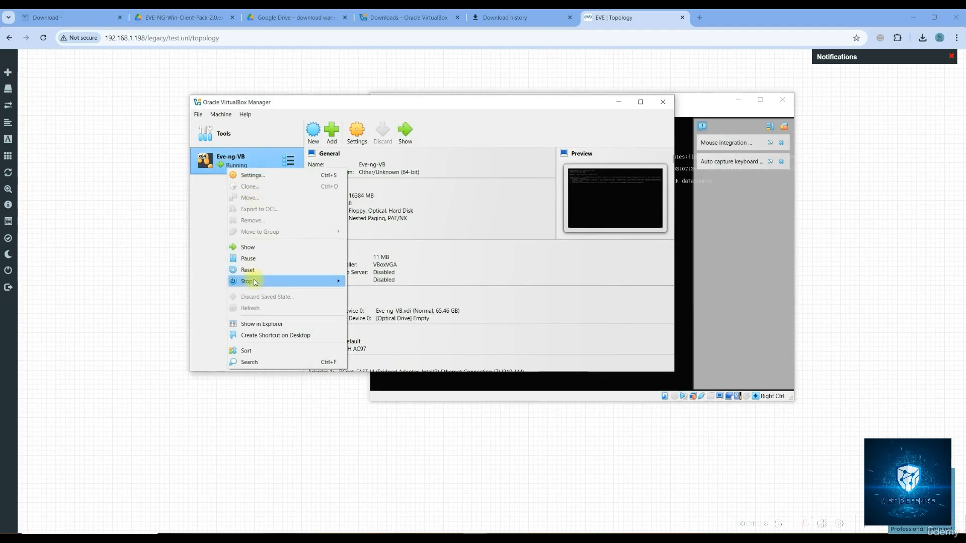
pyautogui.moveTo(252, 282)
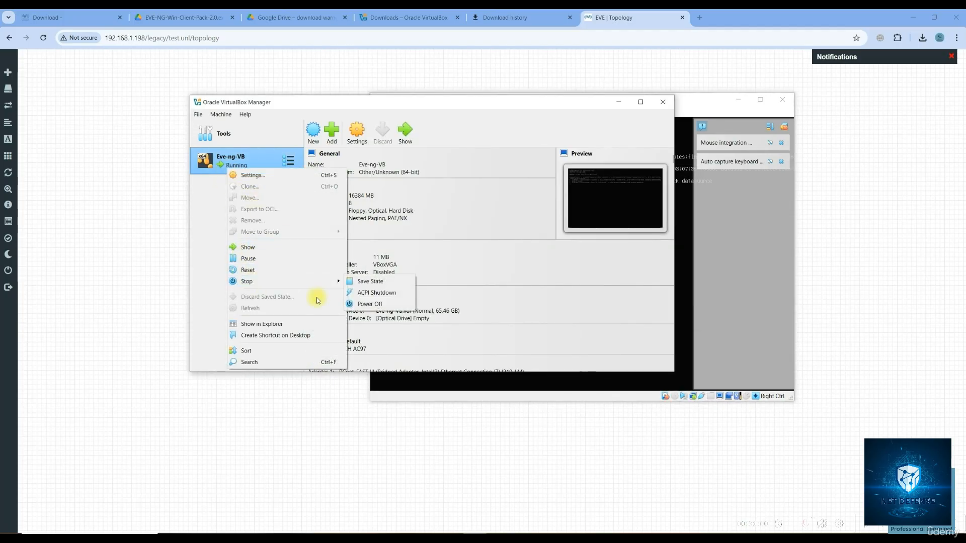
pyautogui.click(702, 340)
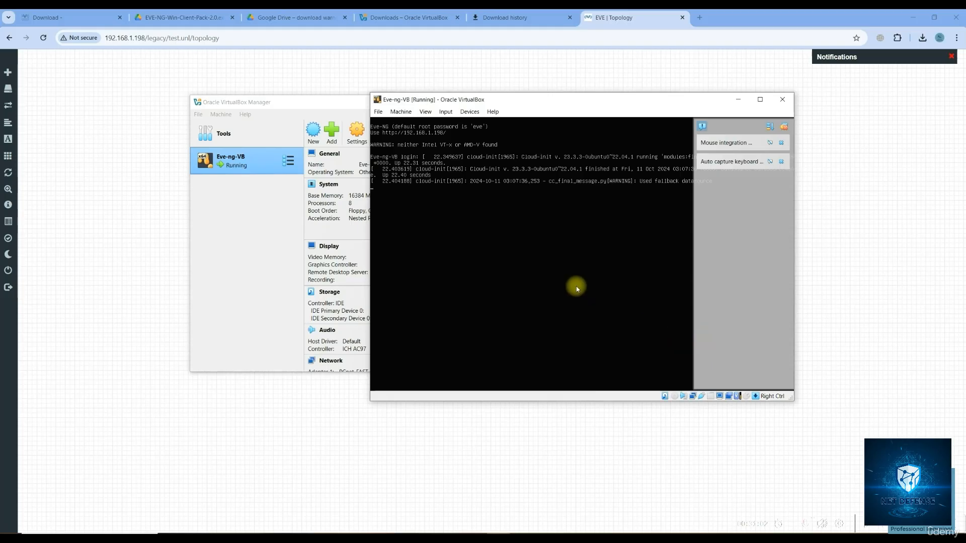
pyautogui.click(577, 287)
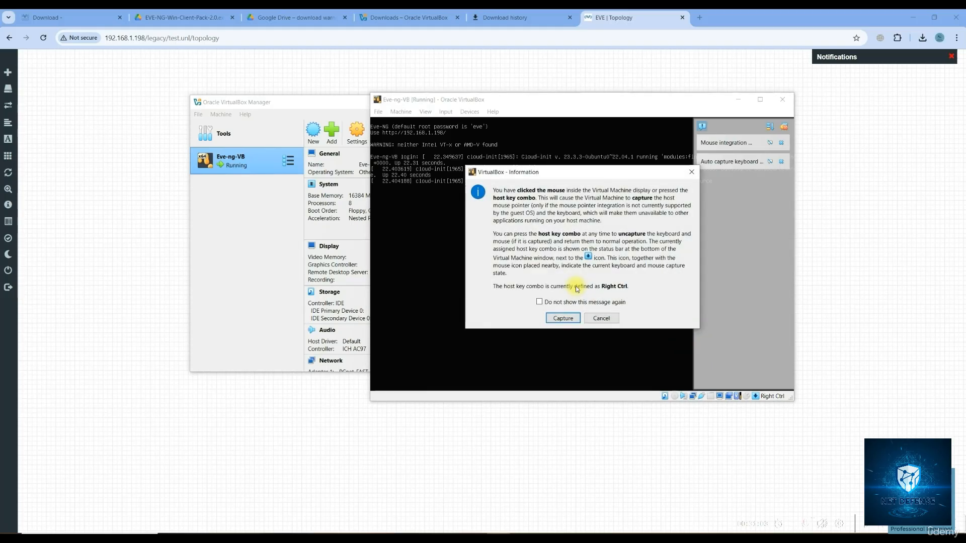
pyautogui.click(601, 317)
# Log into the console as root with its password and run shutdown -h now
pyautogui.press('Return')
pyautogui.press('Return')
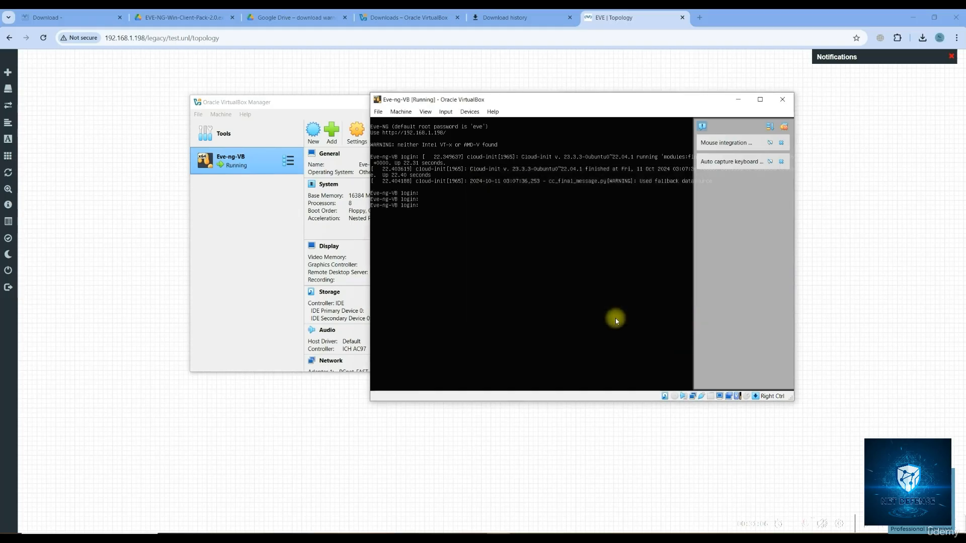
pyautogui.write('root')
pyautogui.press('Return')
pyautogui.write('eve')
pyautogui.press('Return')
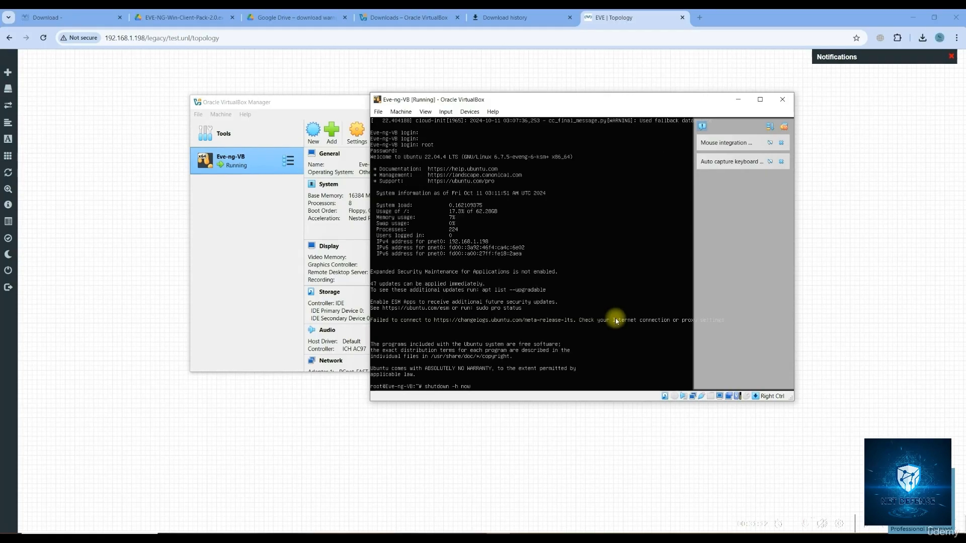
pyautogui.press('Return')
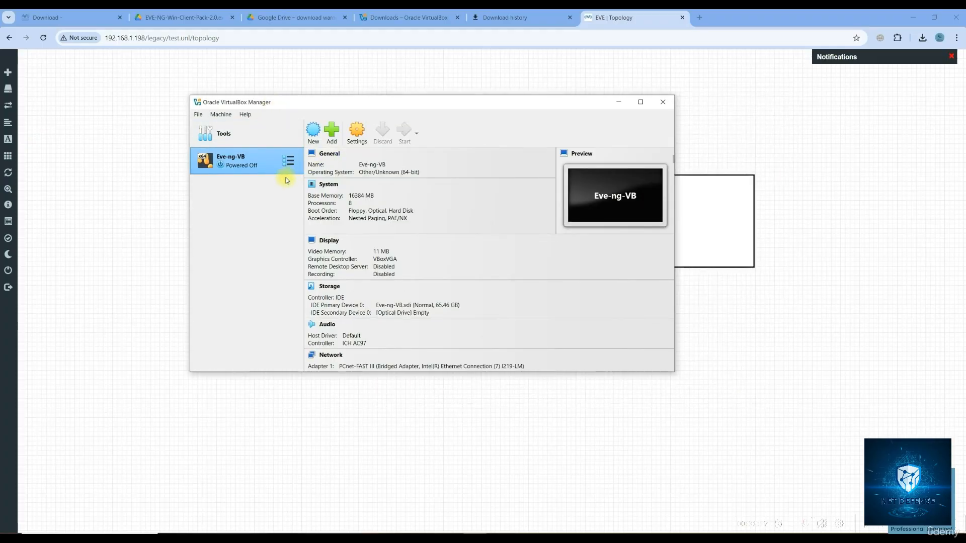
# Enable Nested VT-x/AMD-V in Eve-ng-VB's System > Processor settings and save
pyautogui.rightClick(260, 165)
pyautogui.click(304, 174)
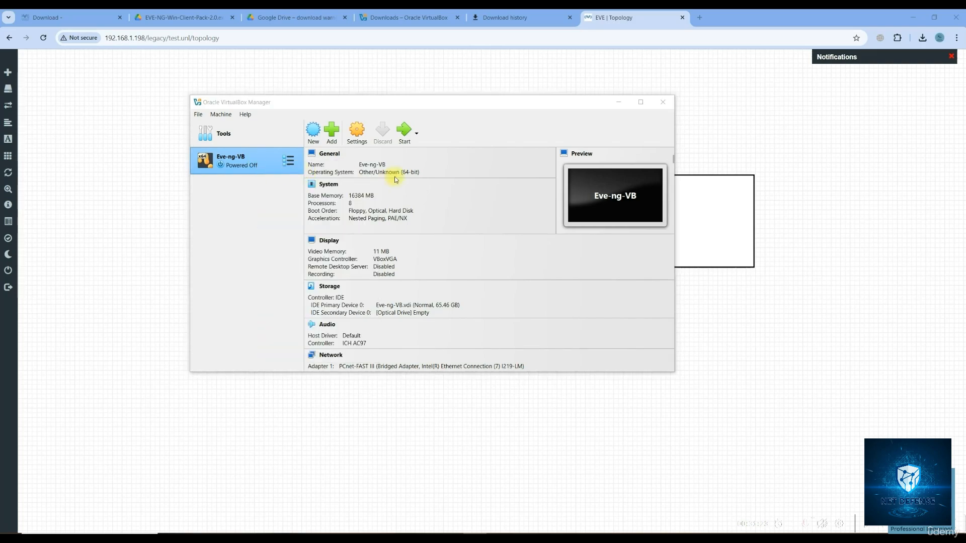
pyautogui.click(294, 185)
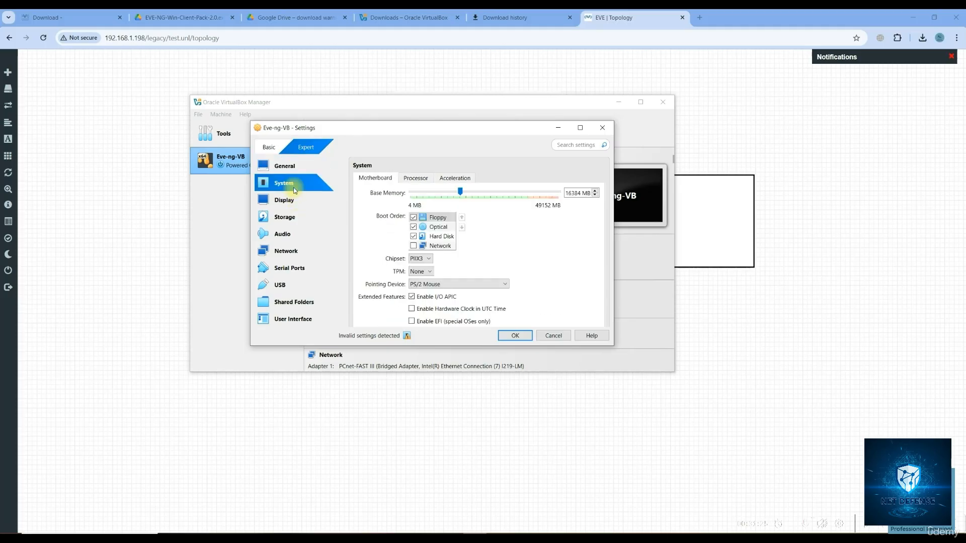
pyautogui.click(415, 179)
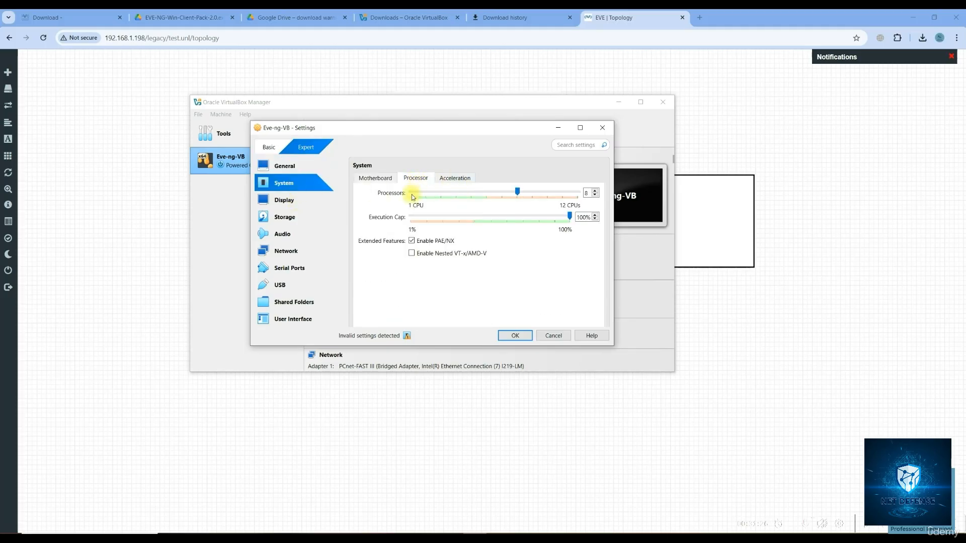
pyautogui.click(412, 253)
pyautogui.click(515, 335)
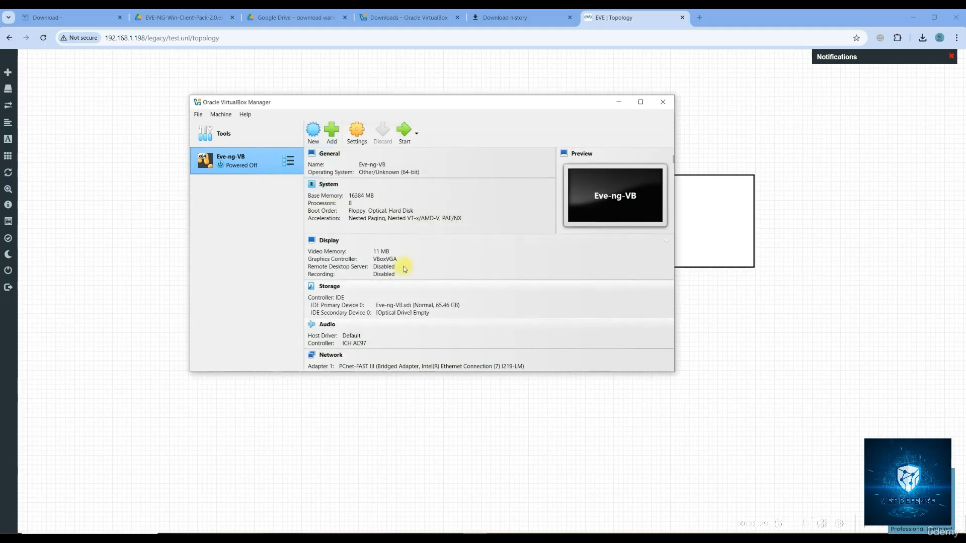
# Reopen Eve-ng-VB's settings to verify Nested VT-x/AMD-V remains enabled with 8 processors
pyautogui.rightClick(258, 173)
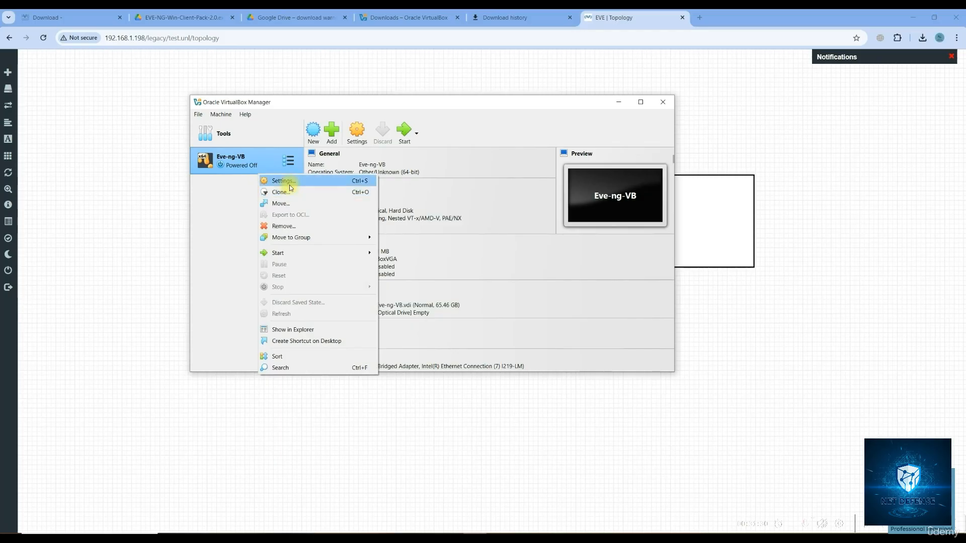
pyautogui.click(288, 182)
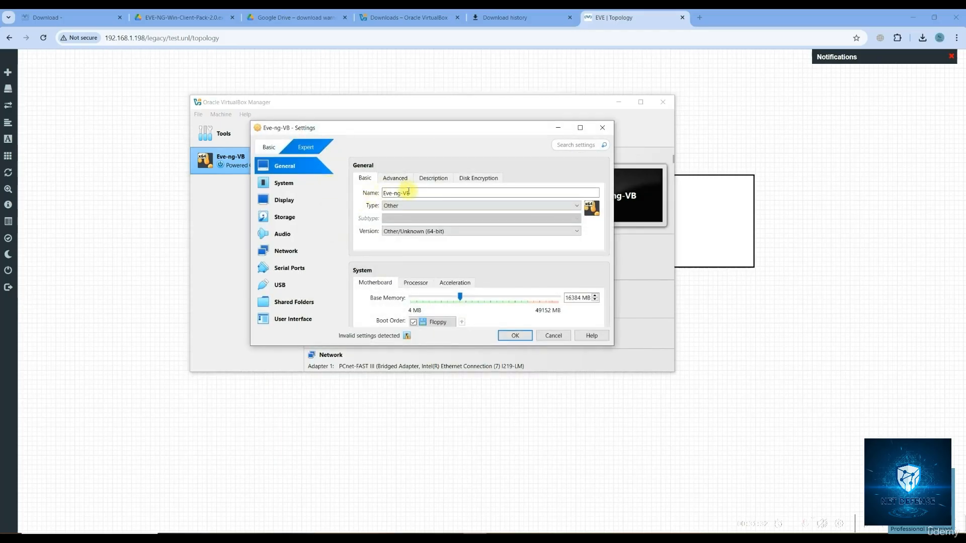
pyautogui.scroll(-3, 444, 288)
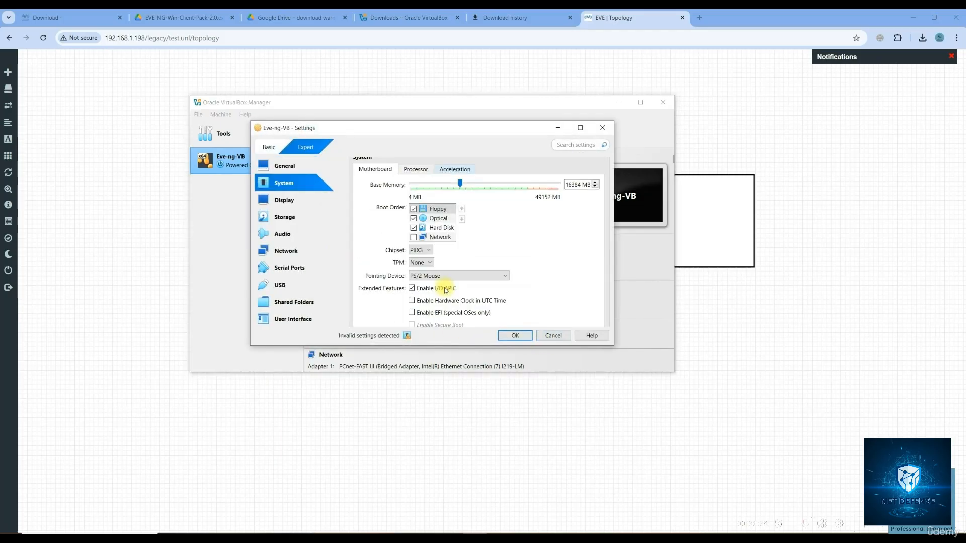
pyautogui.scroll(-2, 444, 290)
pyautogui.scroll(5, 445, 288)
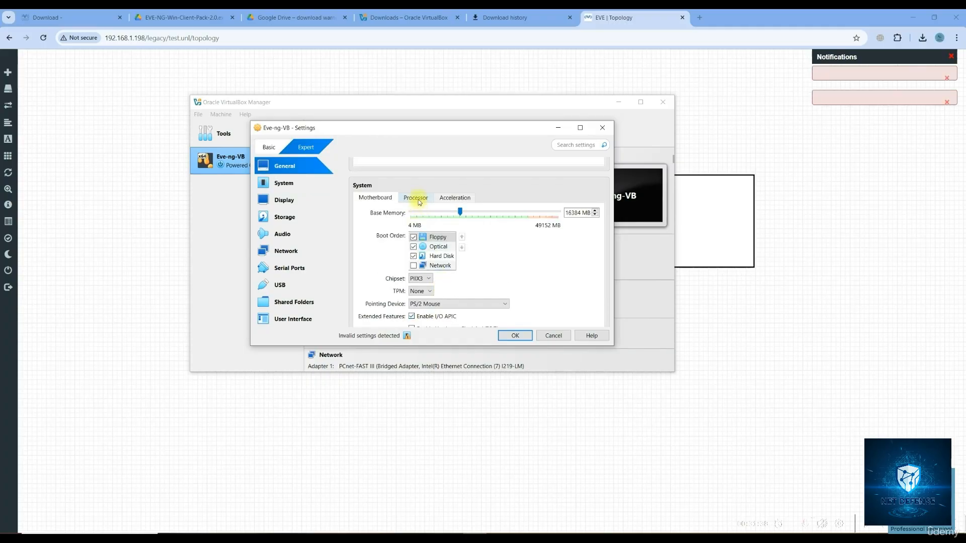
pyautogui.click(419, 201)
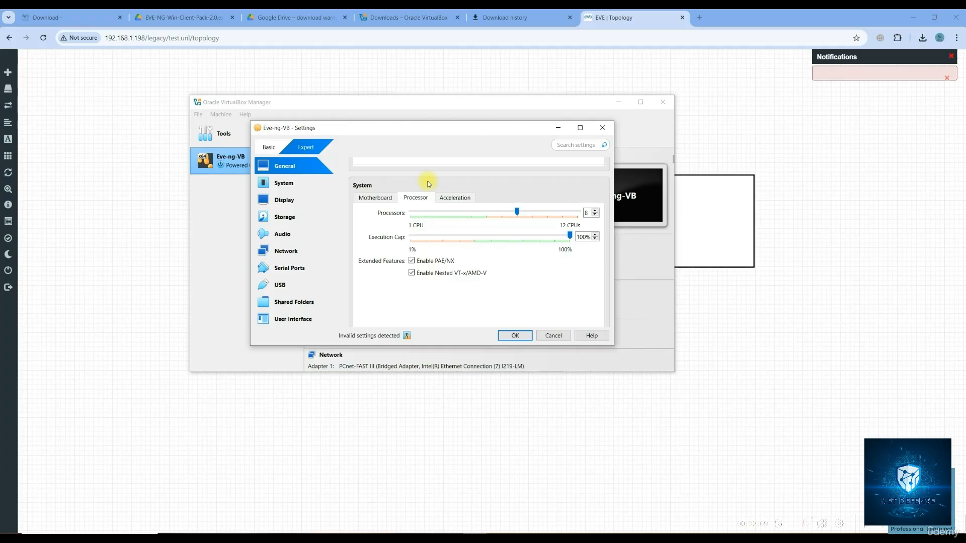
pyautogui.click(515, 336)
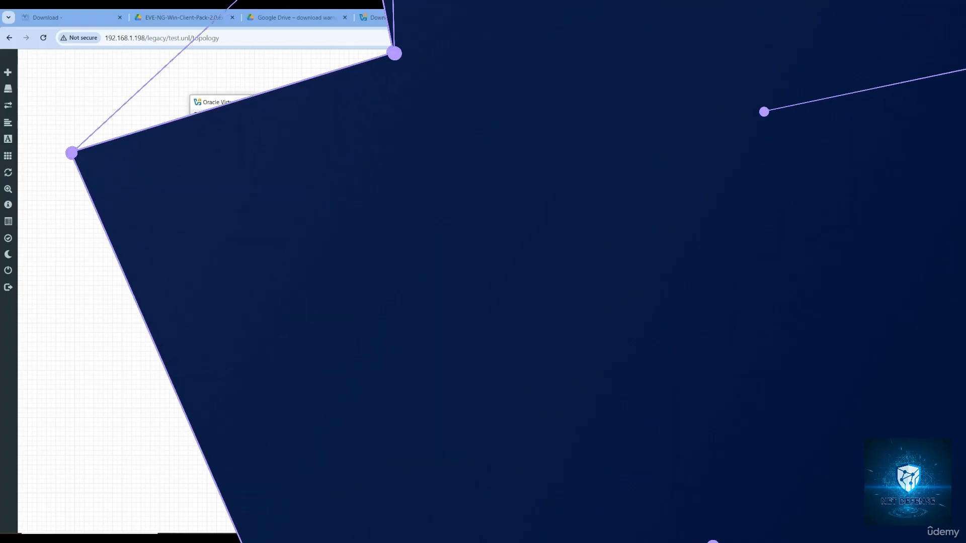